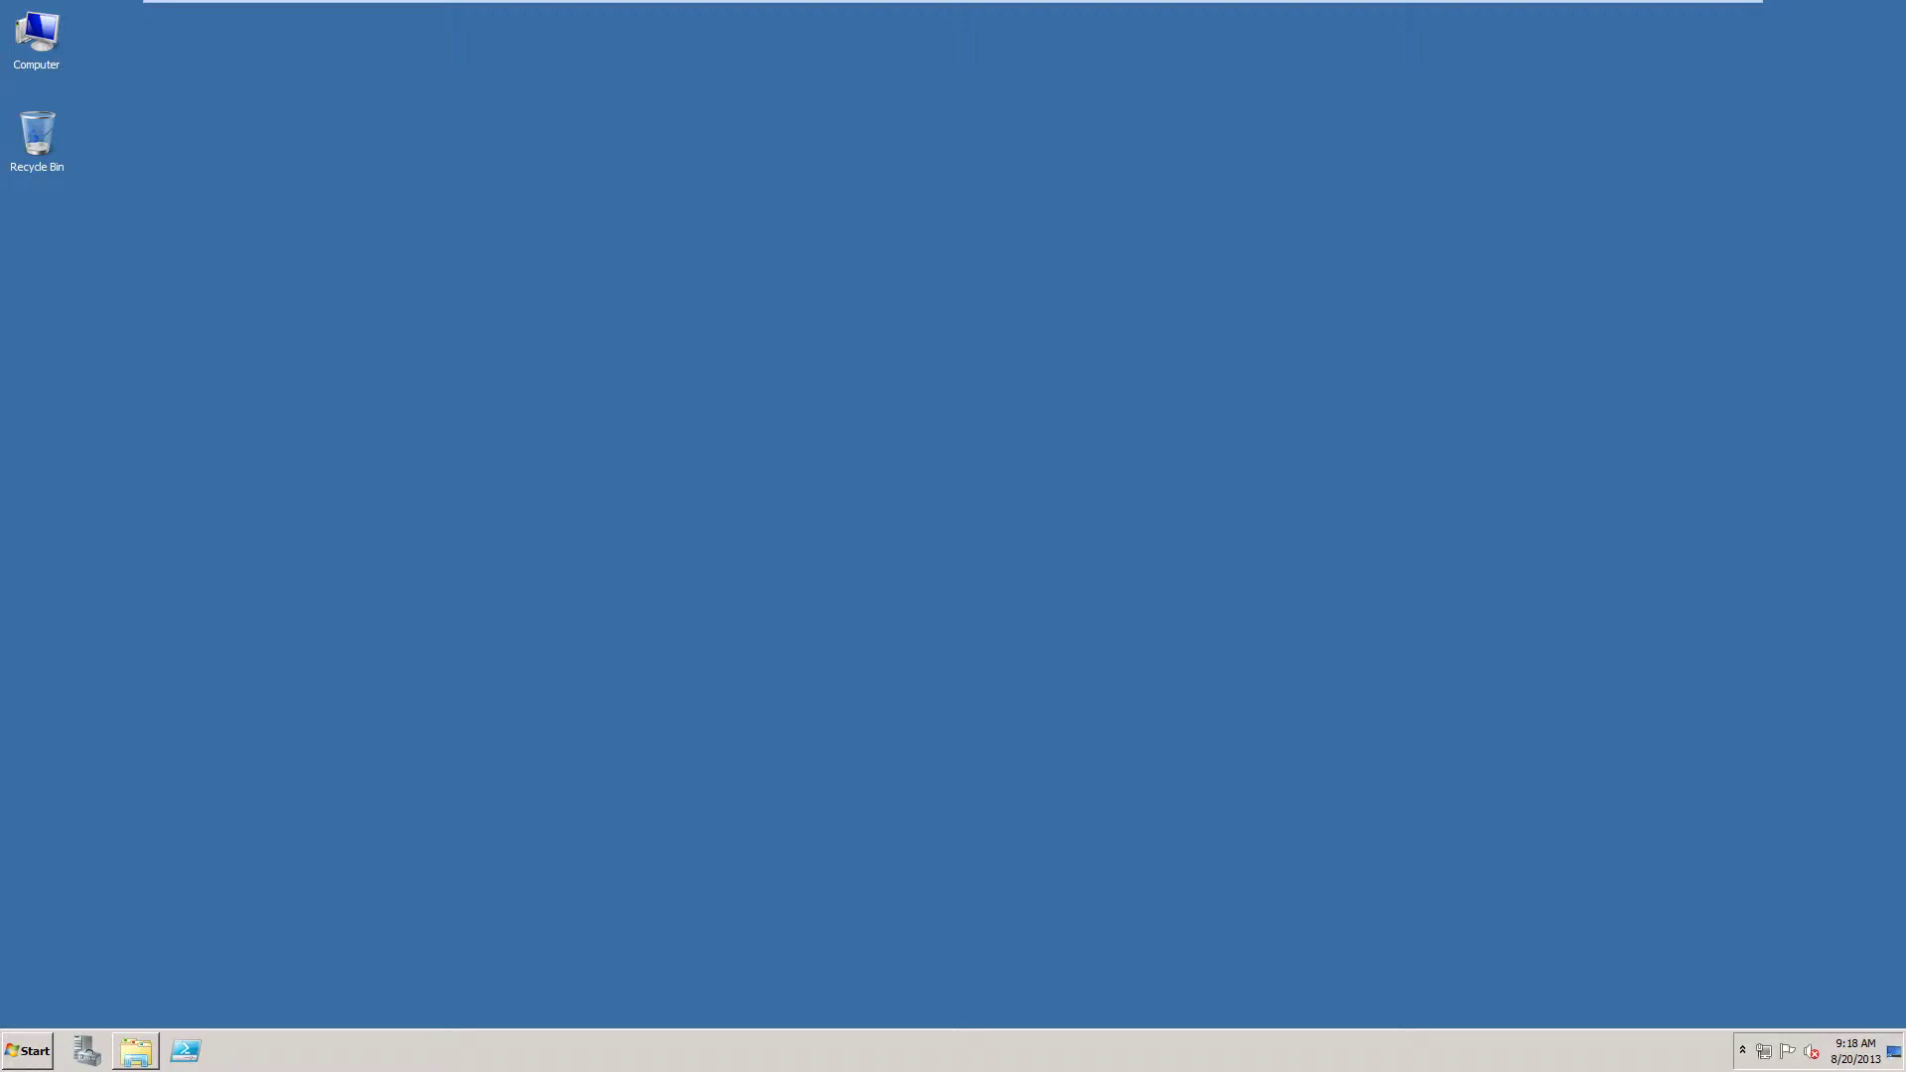
# Browse to DesktopNowJul82013\Software\Products in Explorer and select the EMBrowserInterface32 installer files
pyautogui.click(140, 1050)
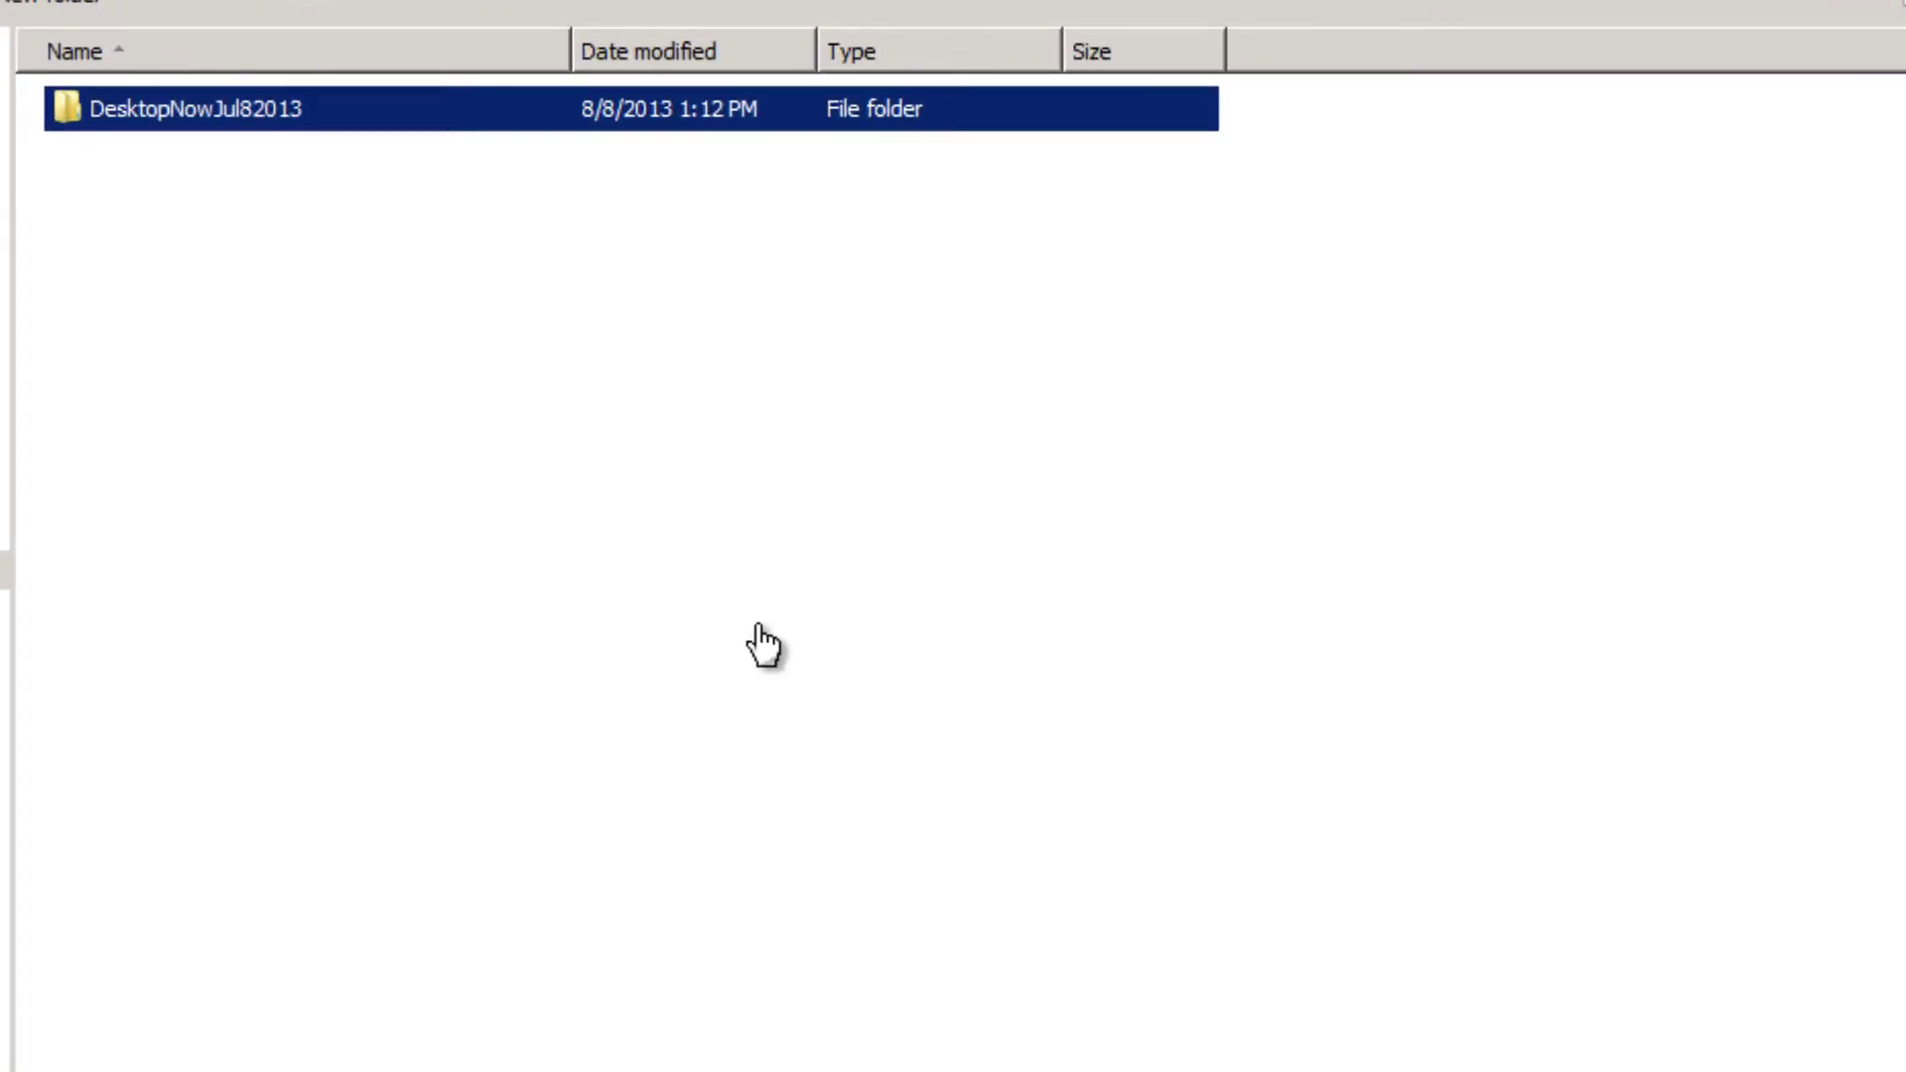
pyautogui.doubleClick(255, 110)
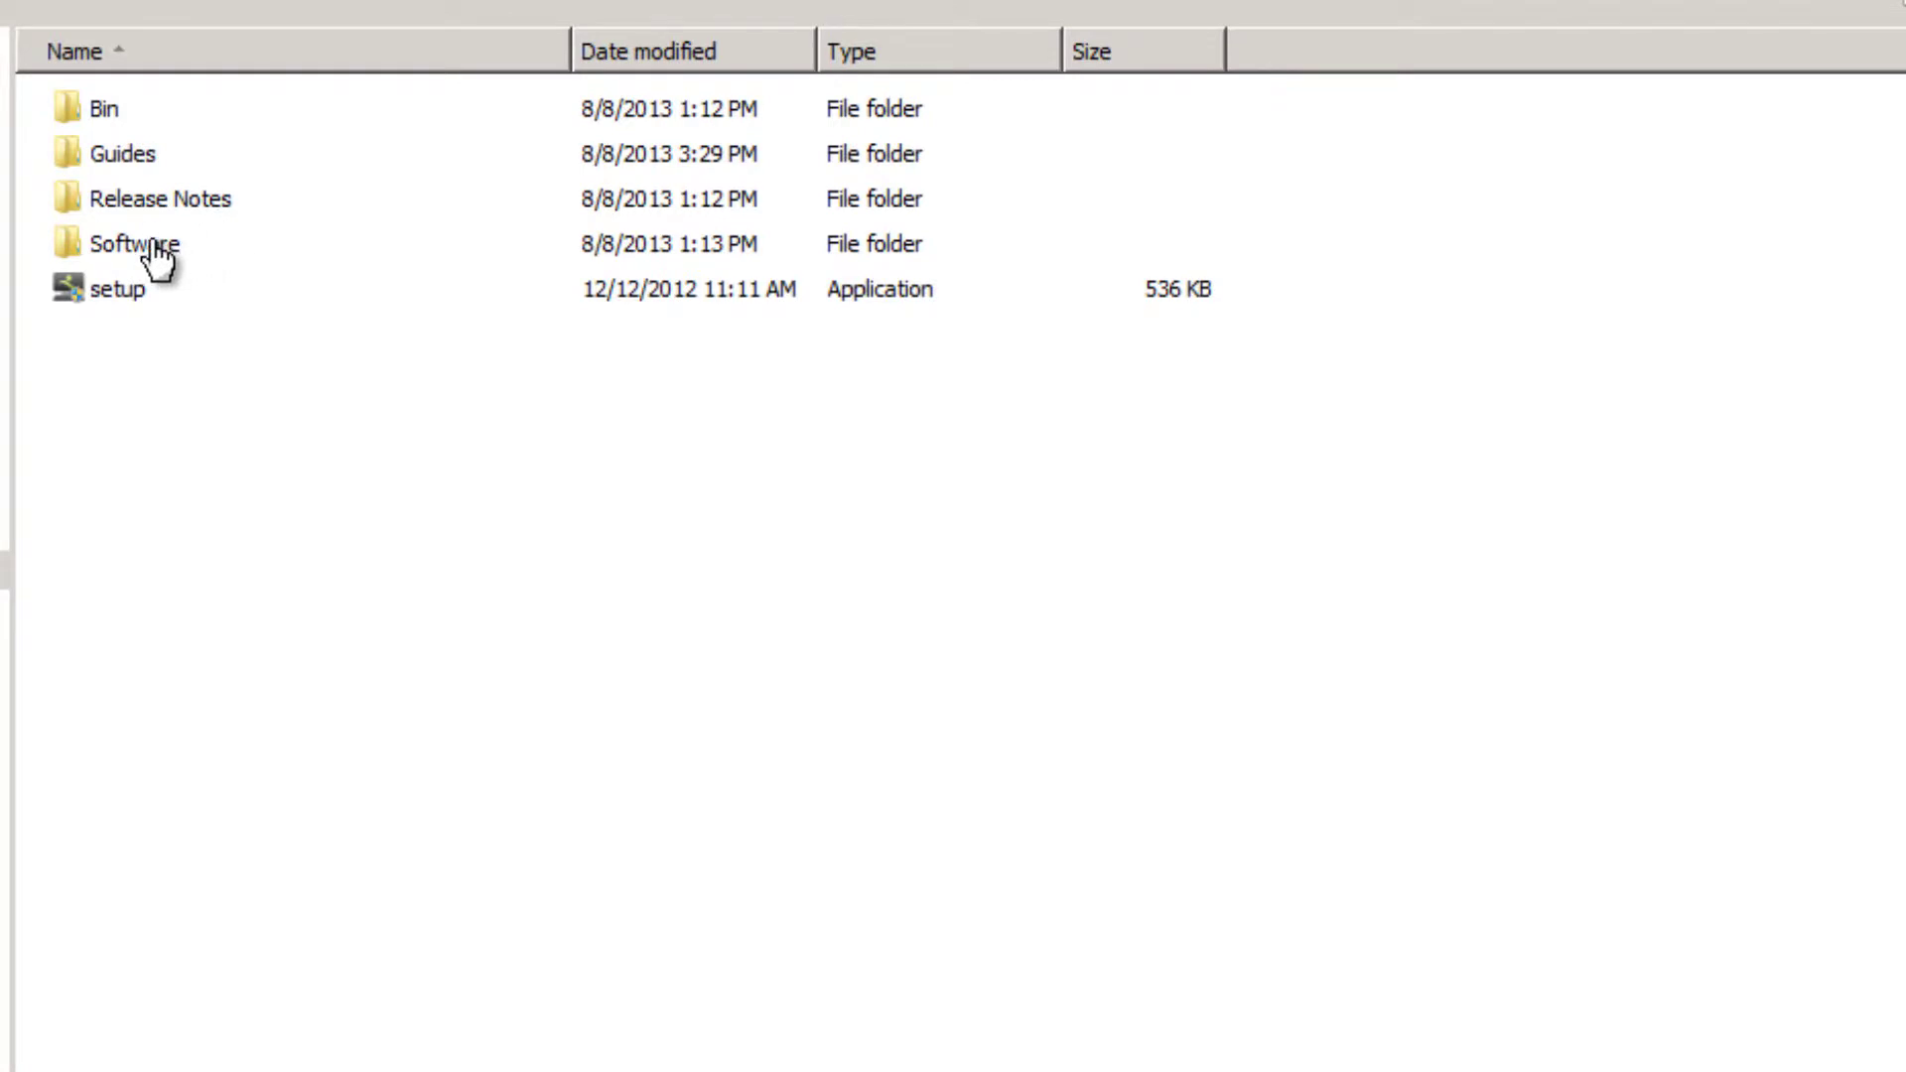
pyautogui.click(156, 245)
pyautogui.doubleClick(156, 245)
pyautogui.doubleClick(149, 156)
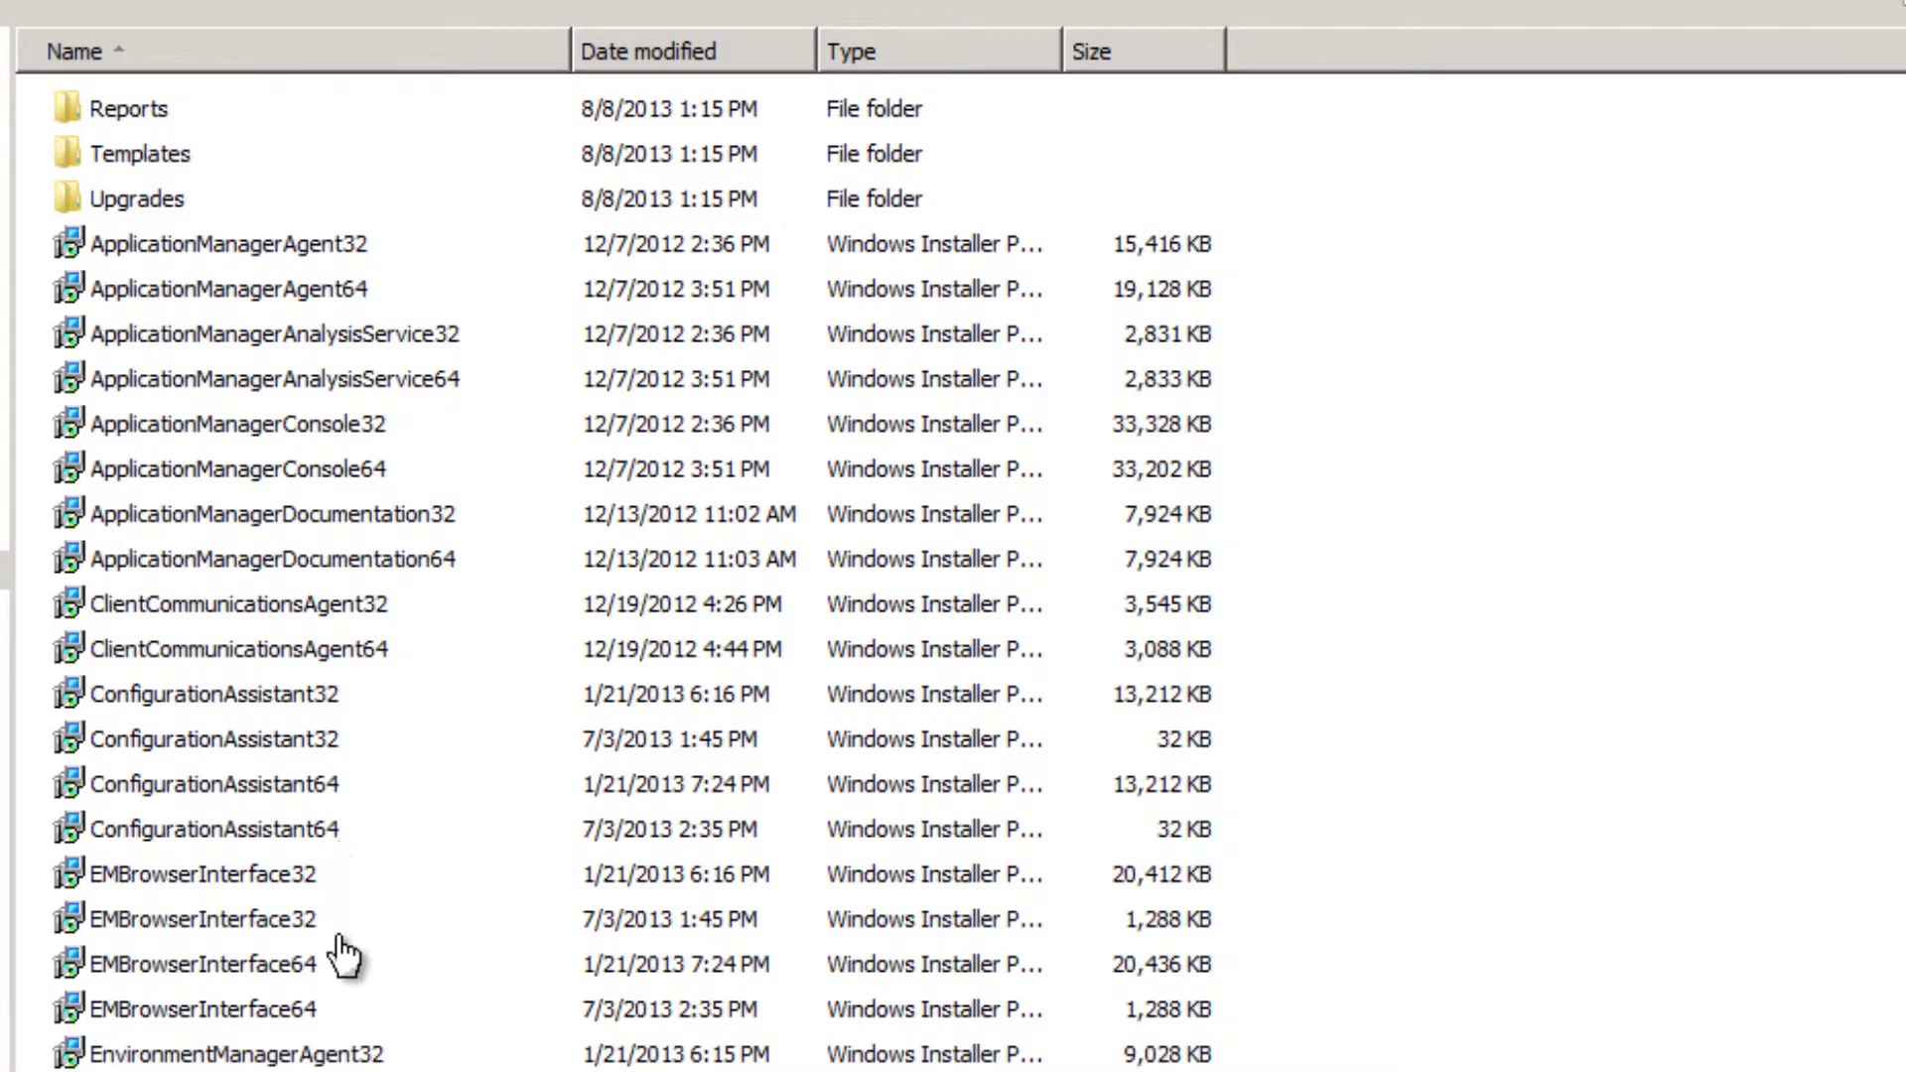
pyautogui.click(343, 886)
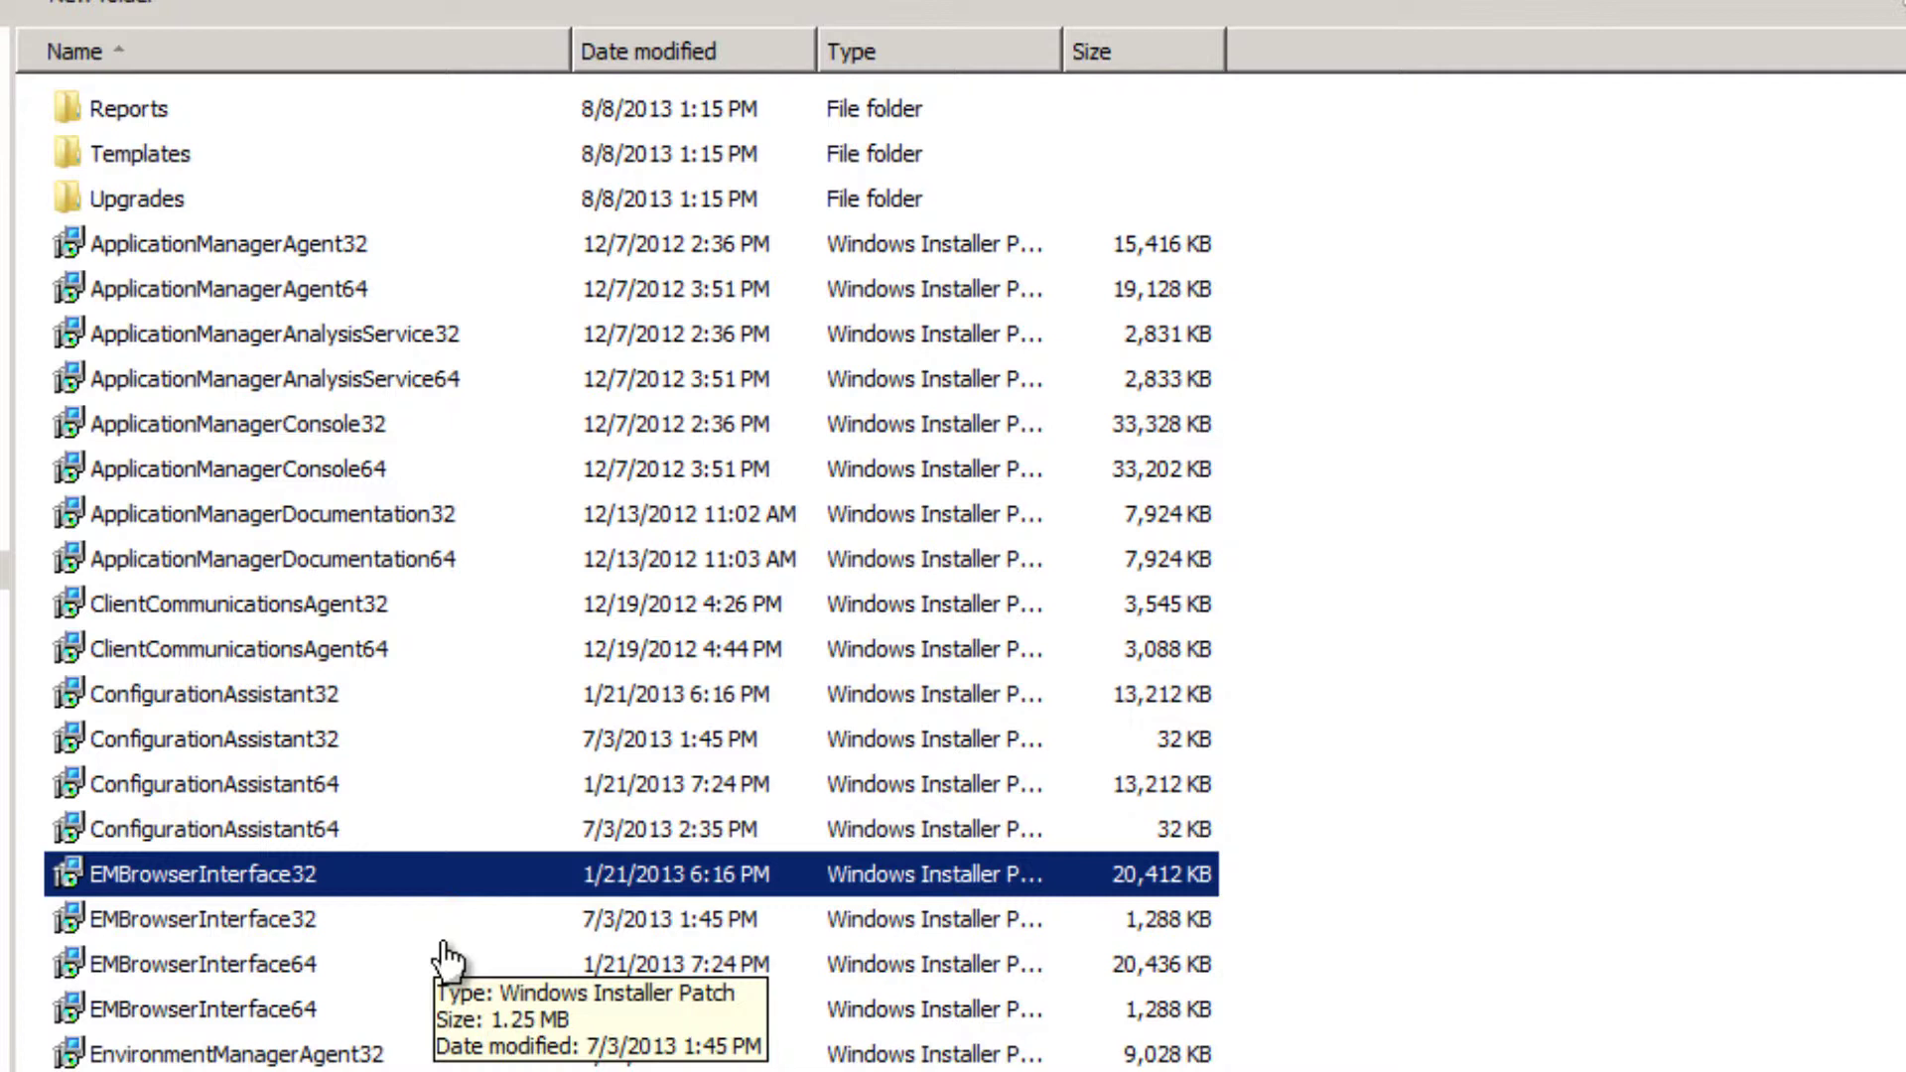
pyautogui.click(293, 923)
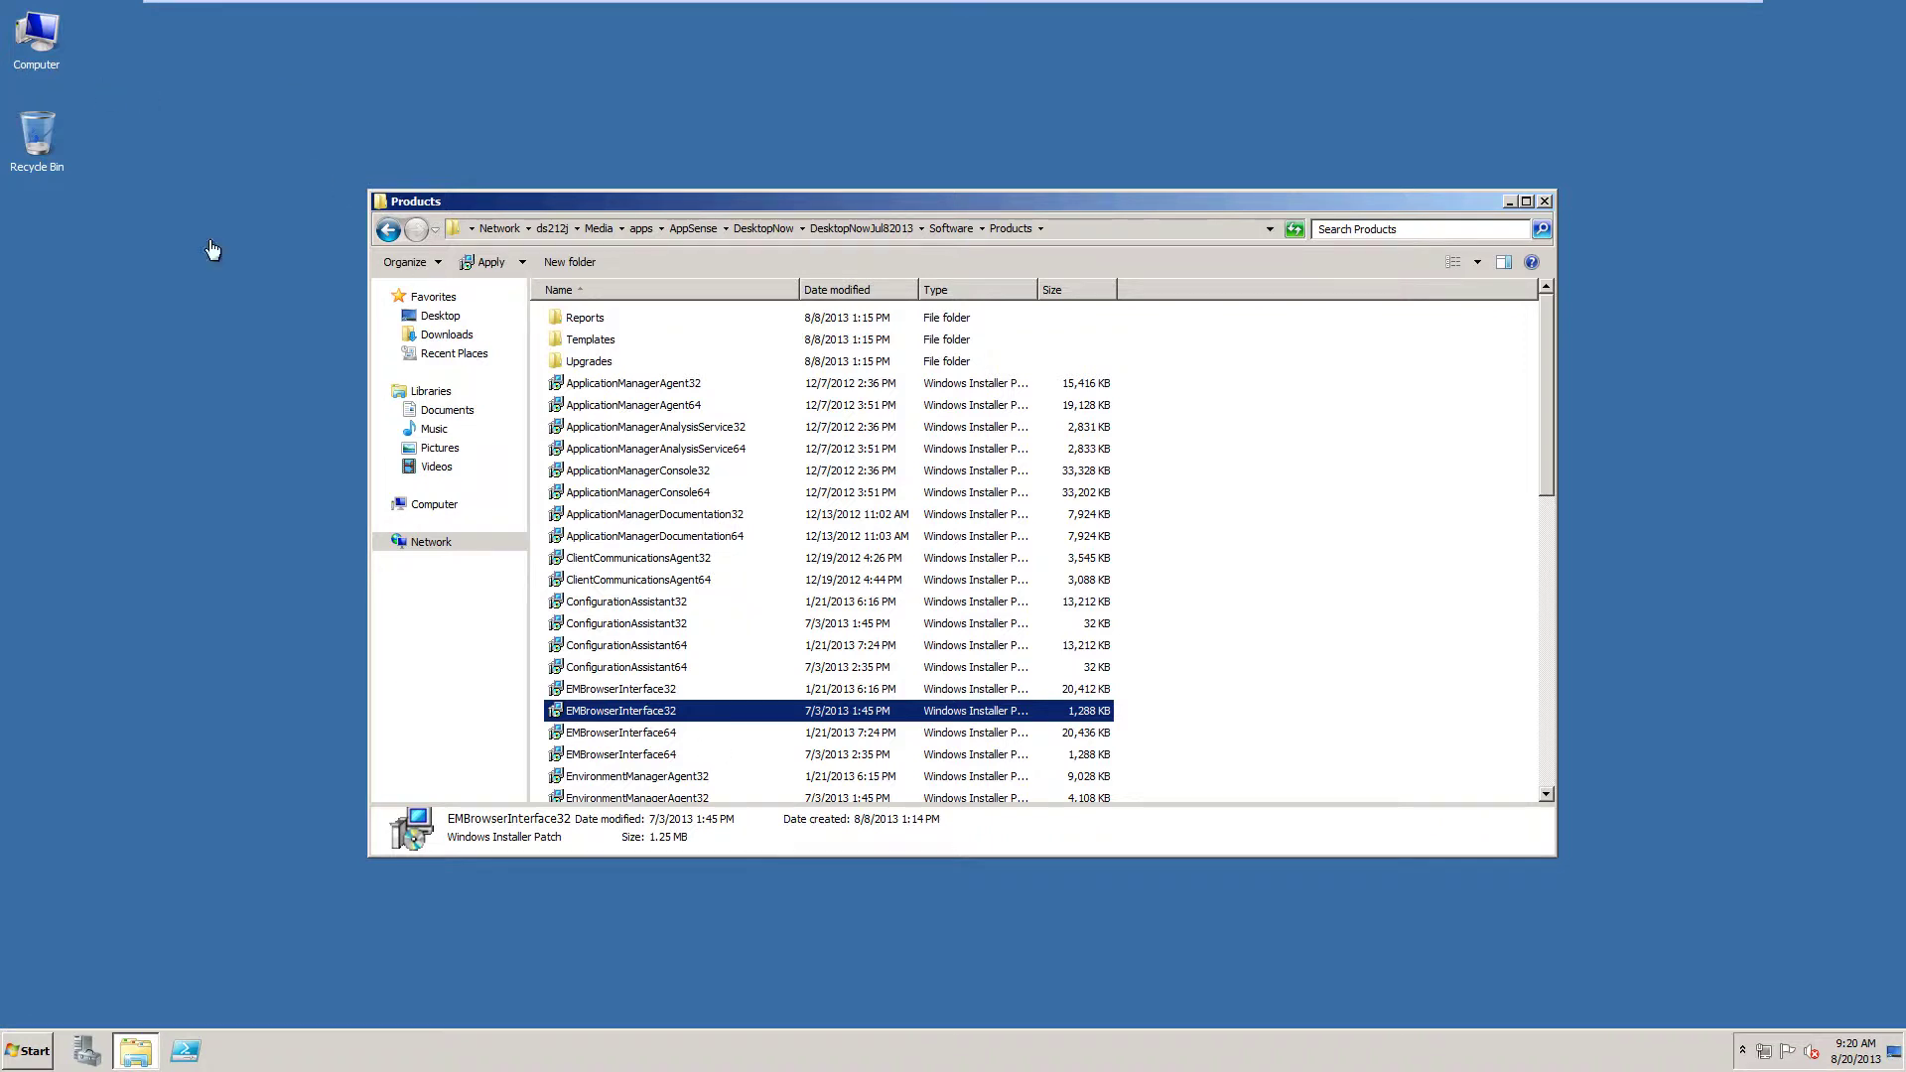
# Install EMBrowserInterface64.msi with the license accepted and the default folder, approving the UAC prompt
pyautogui.click(656, 735)
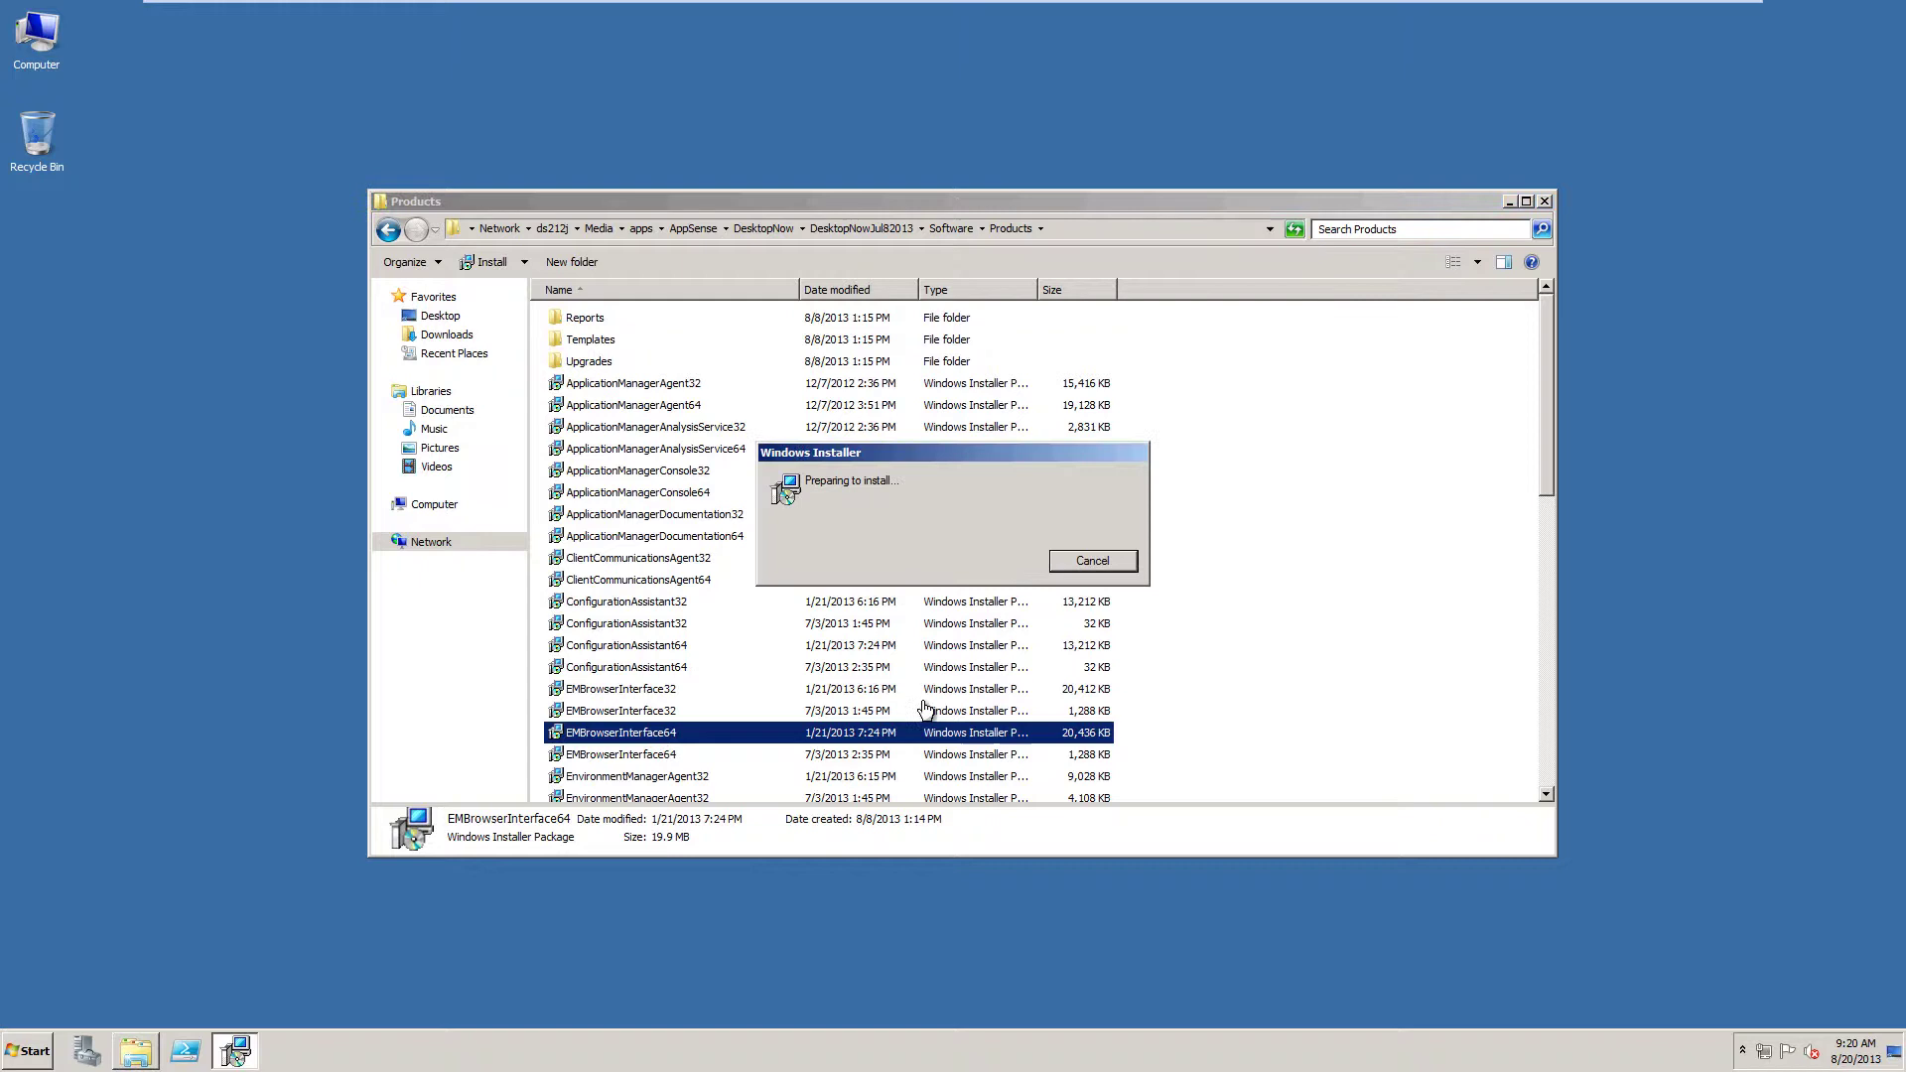
pyautogui.click(1510, 203)
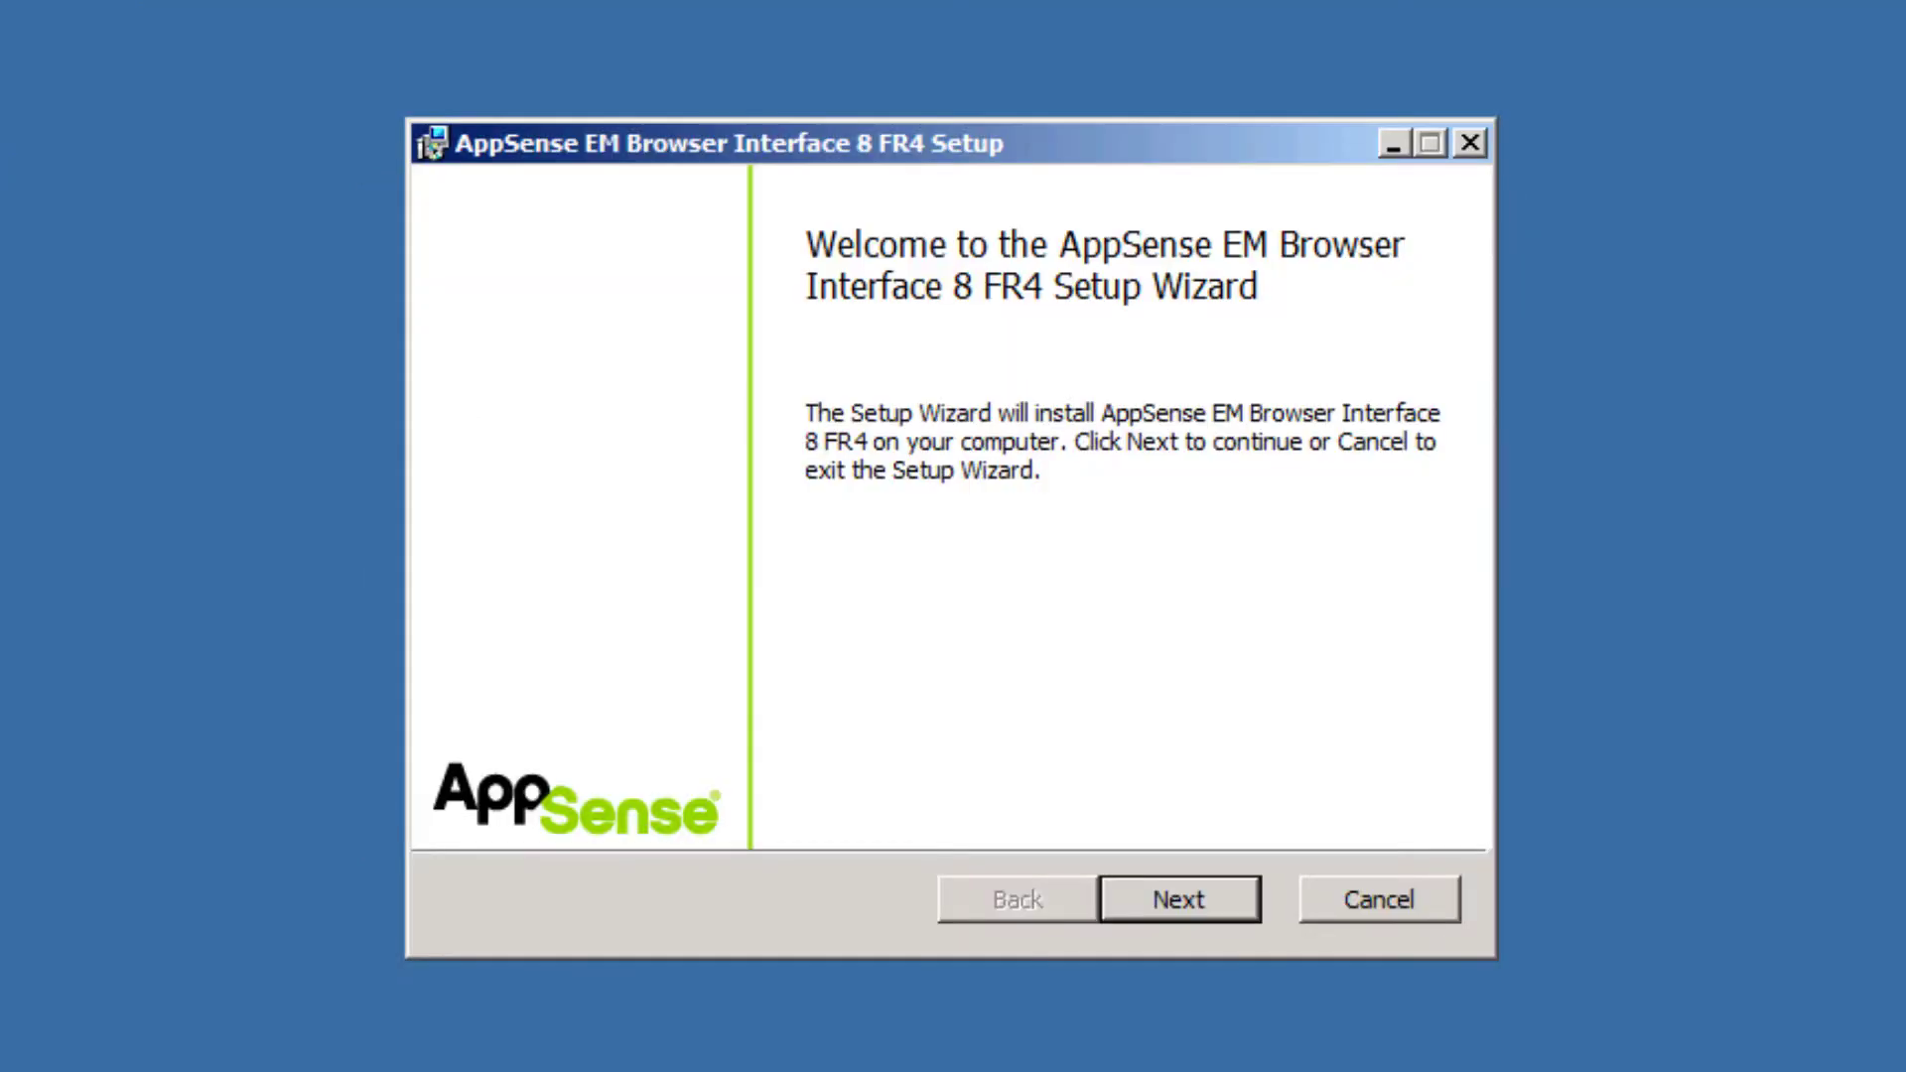
pyautogui.click(1213, 926)
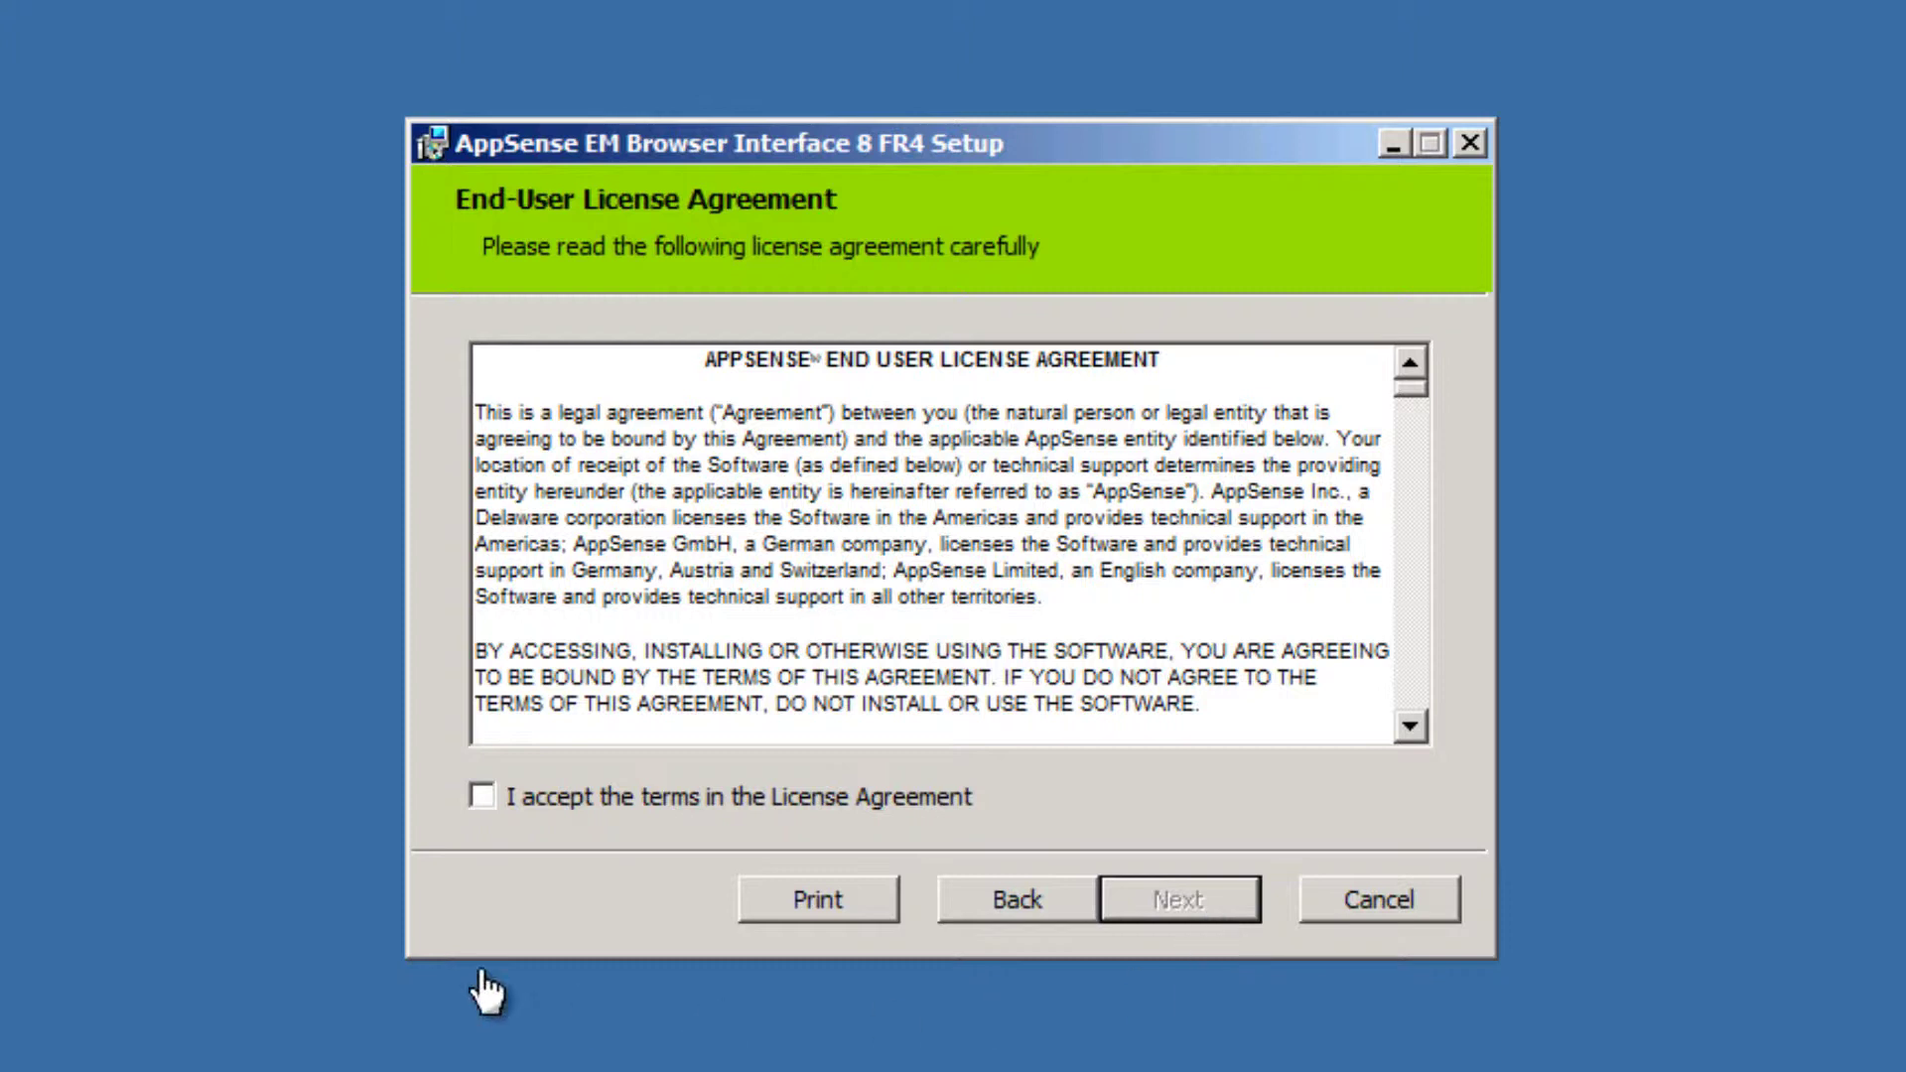
pyautogui.click(481, 795)
pyautogui.click(1170, 924)
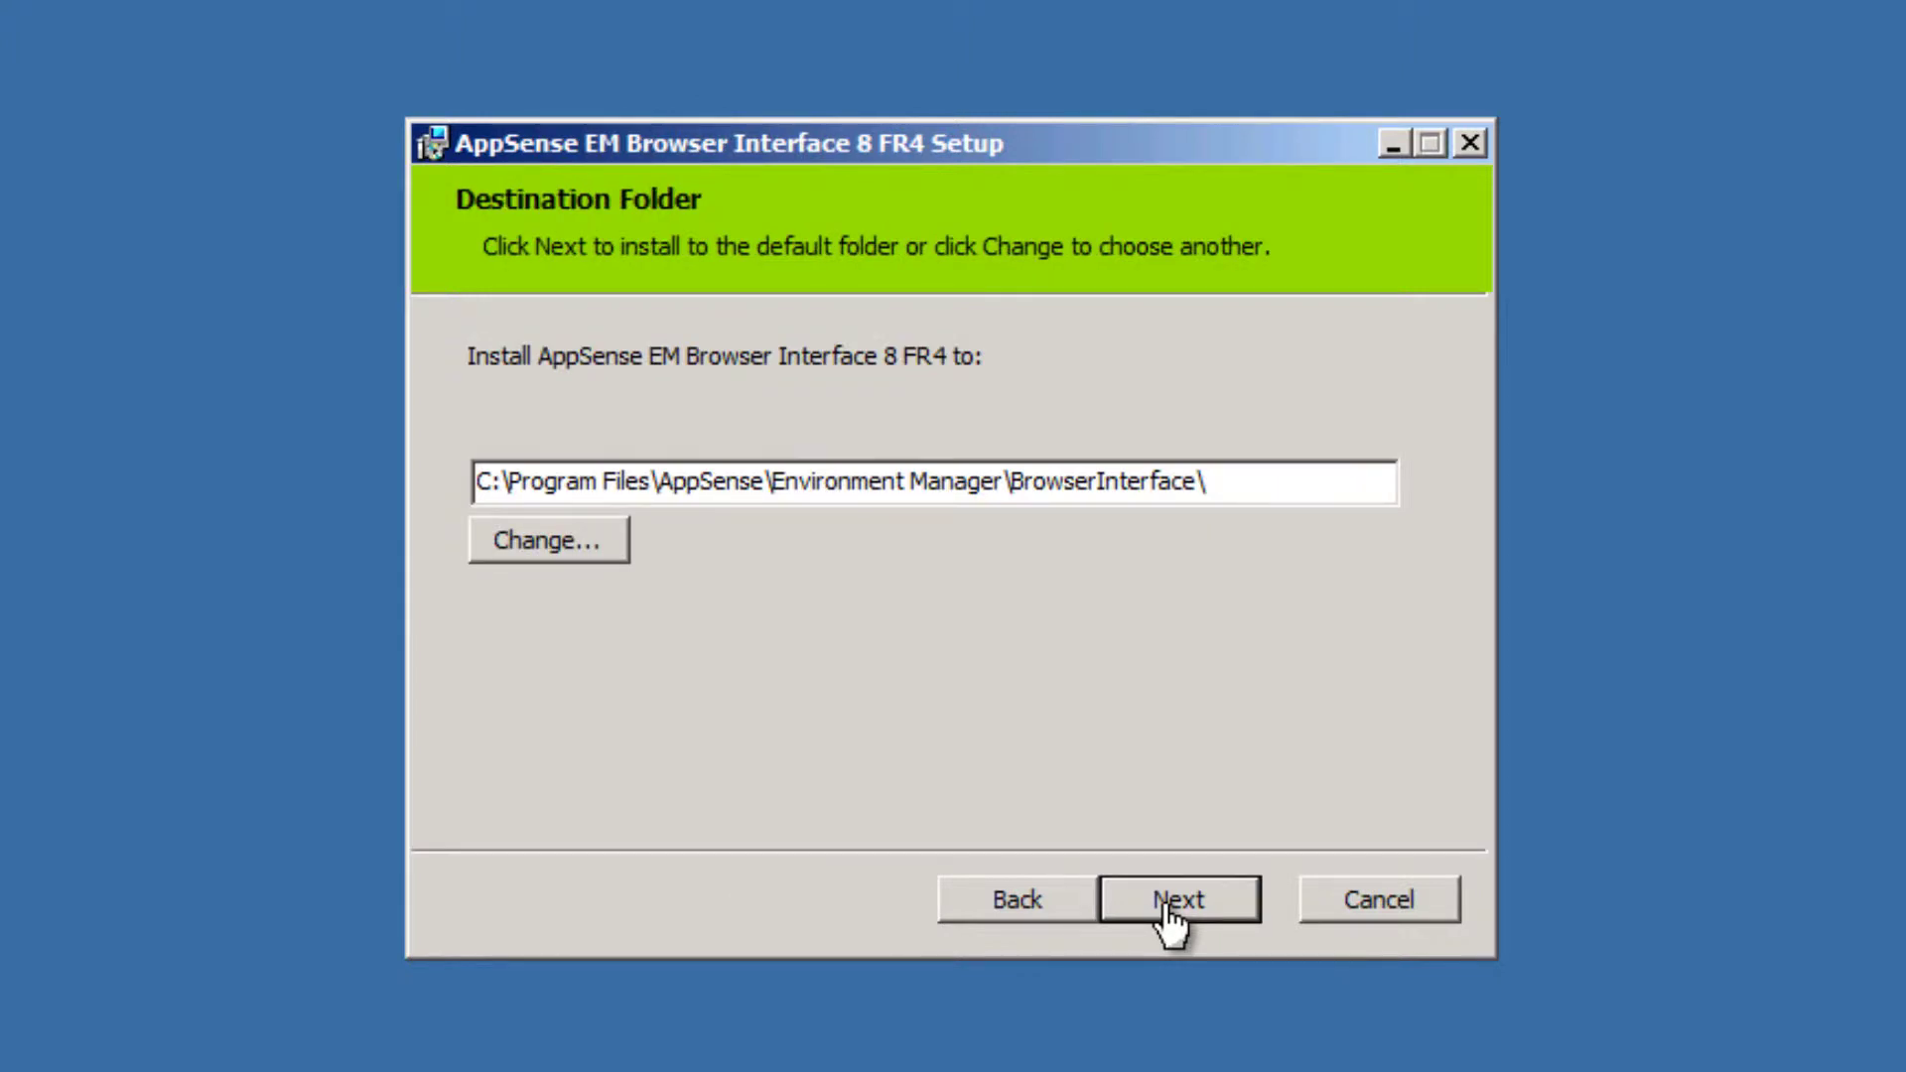
pyautogui.click(1172, 918)
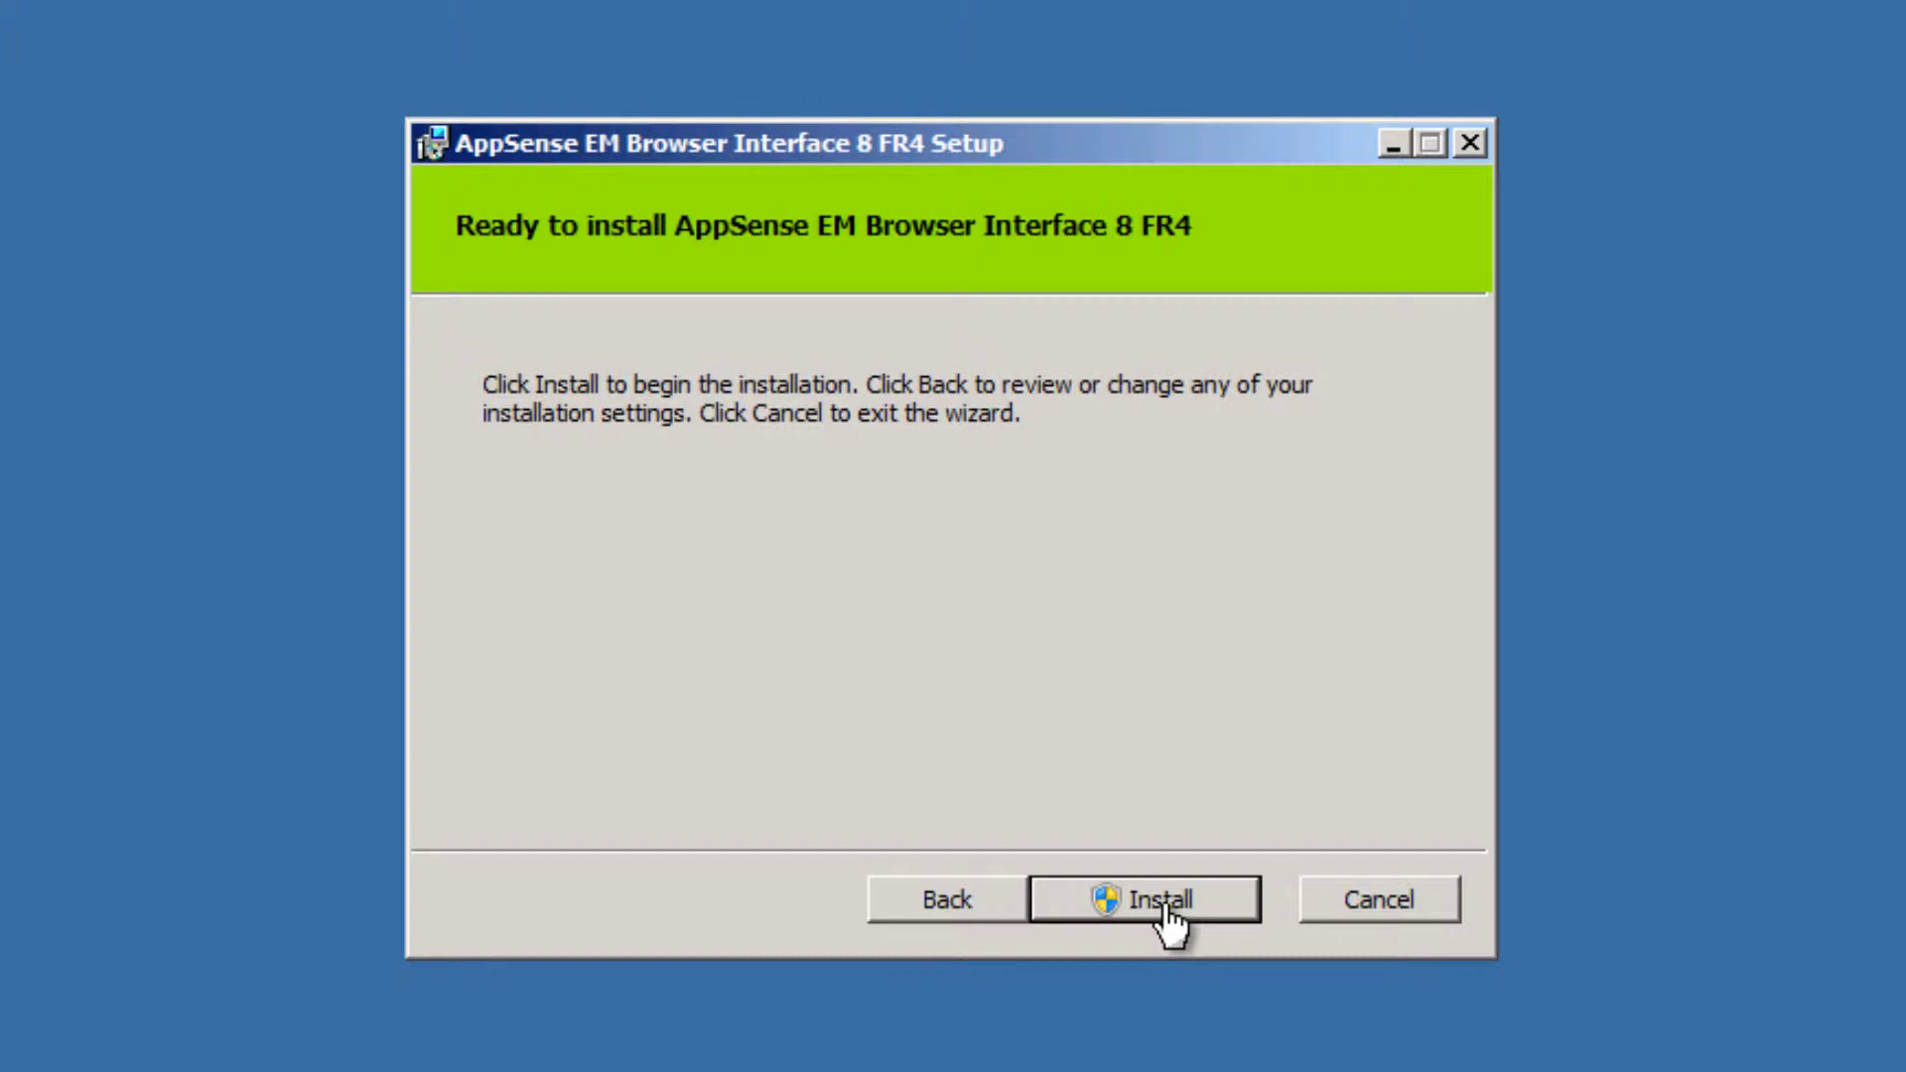
pyautogui.click(1171, 919)
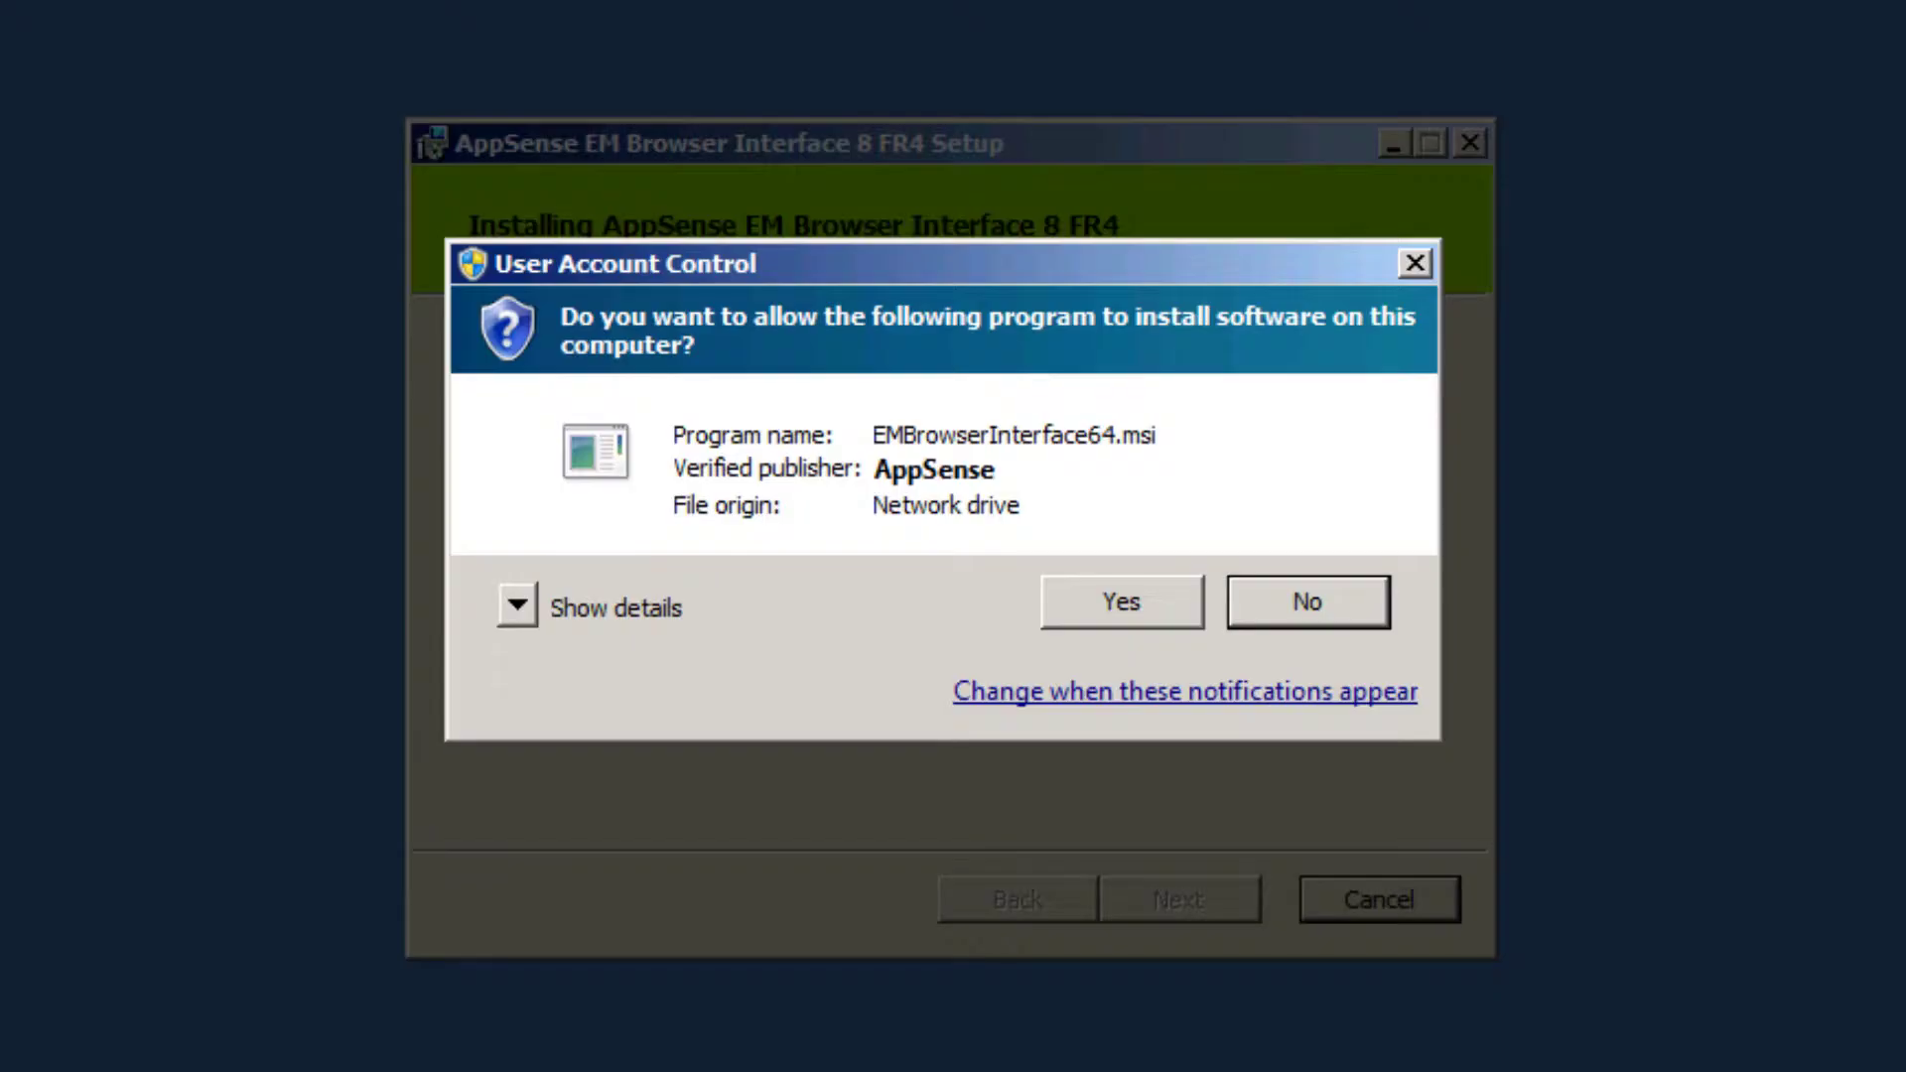
pyautogui.hotkey('alt', 'y')
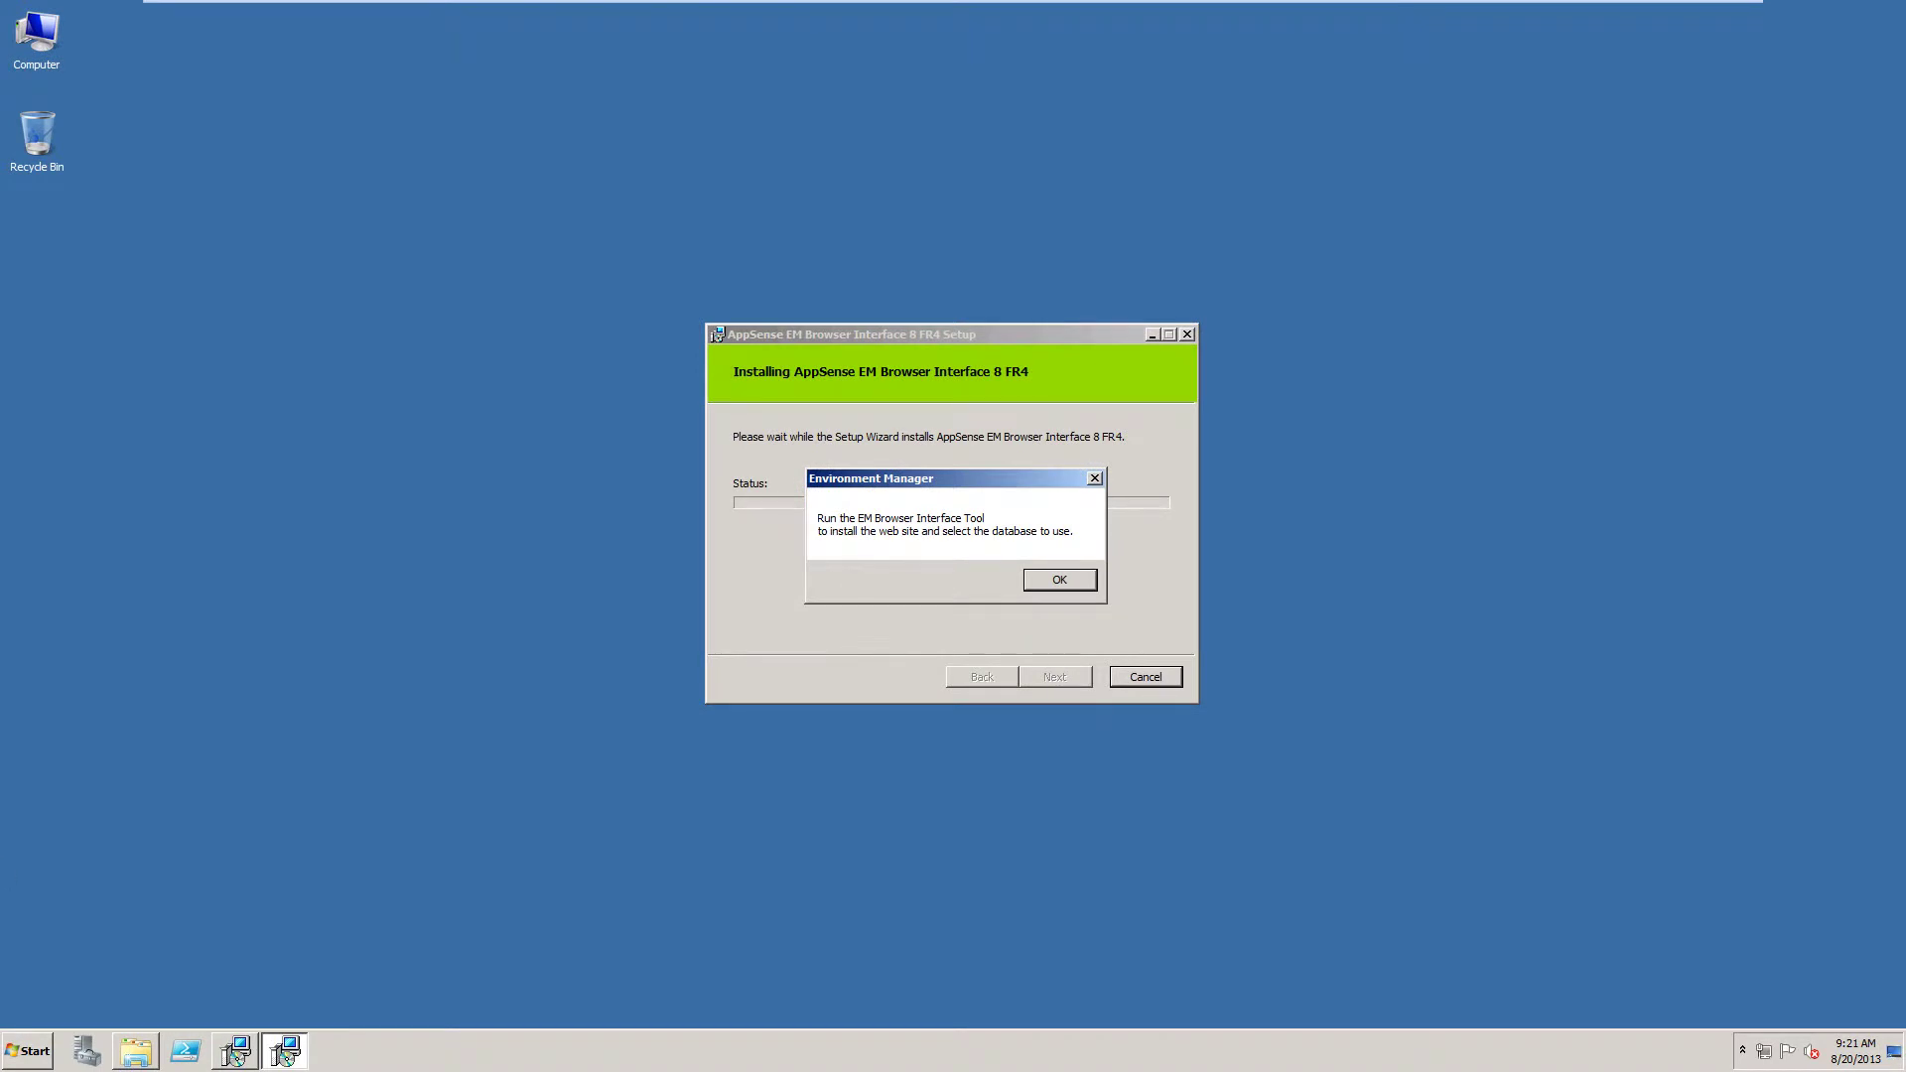
# Find AppSense > Environment Manager in the Start menu and acknowledge the setup message so installation finishes
pyautogui.click(30, 1050)
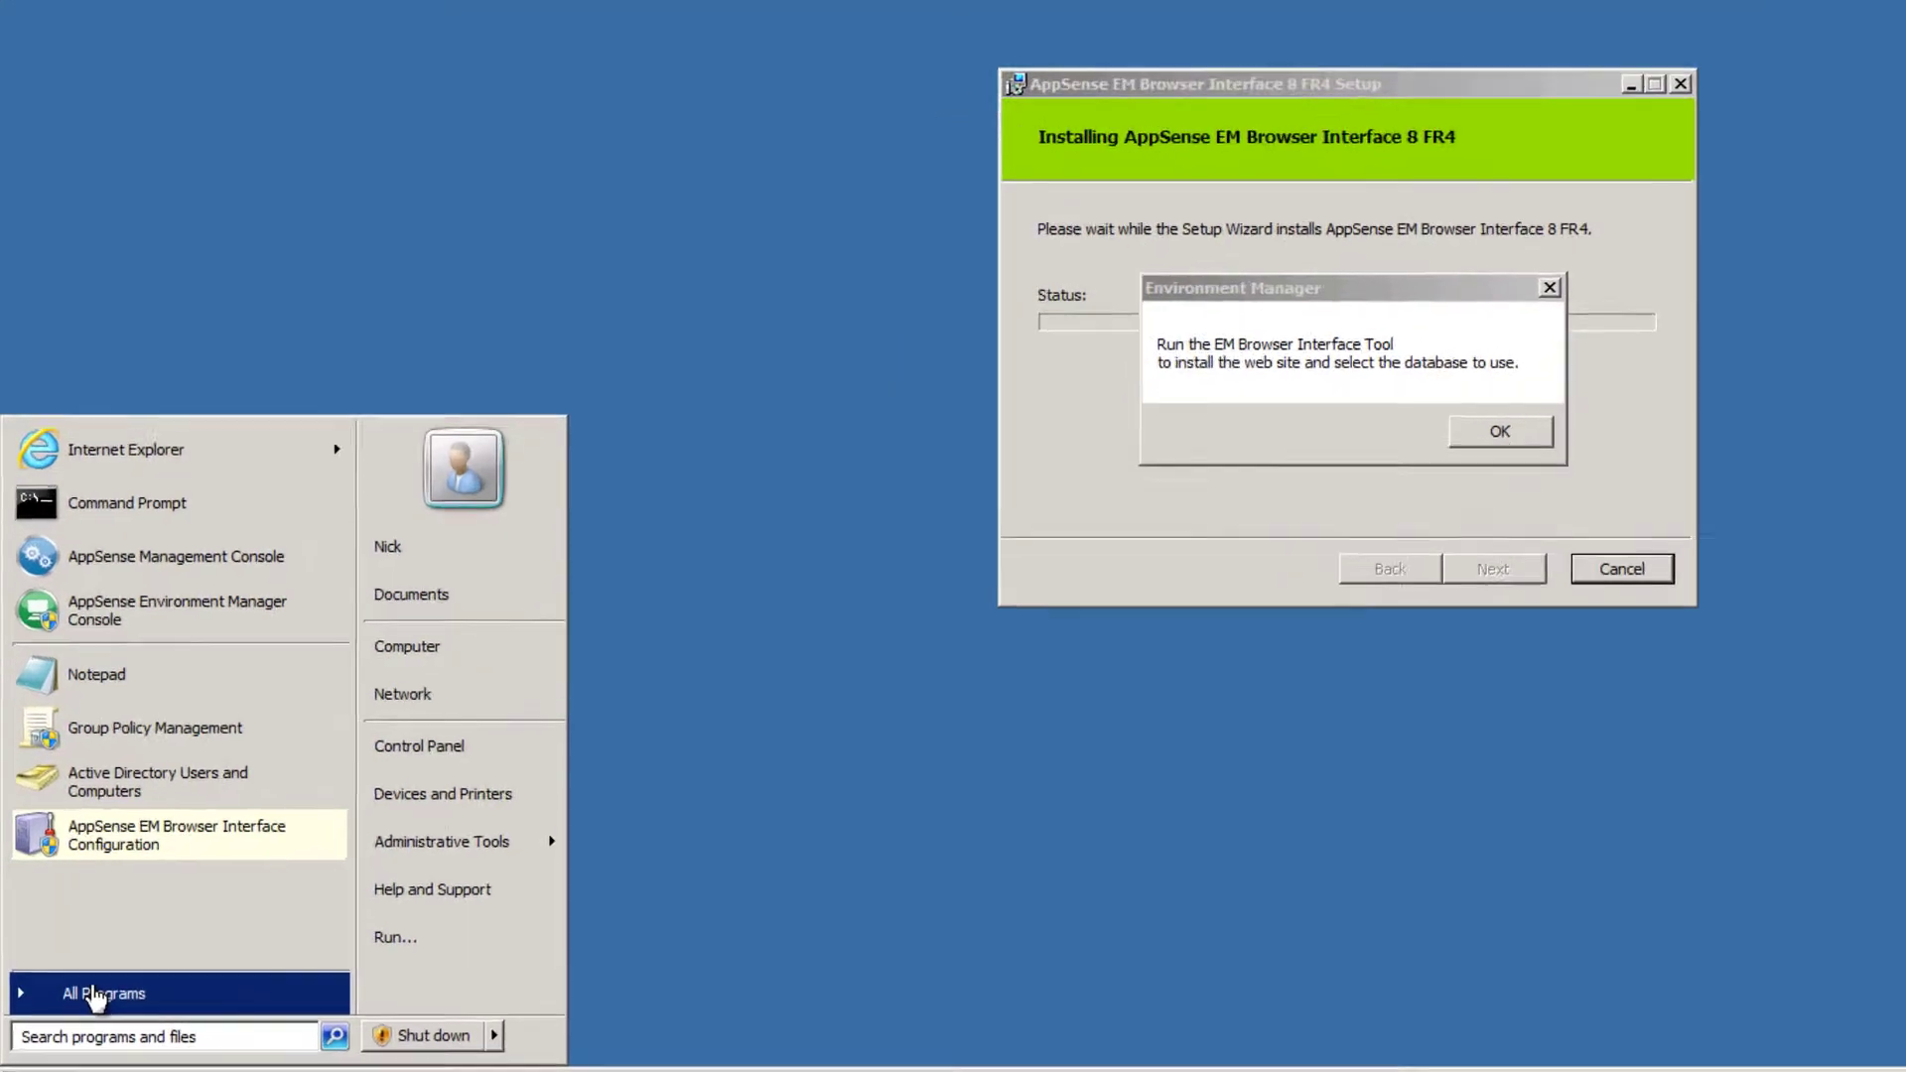
pyautogui.click(62, 978)
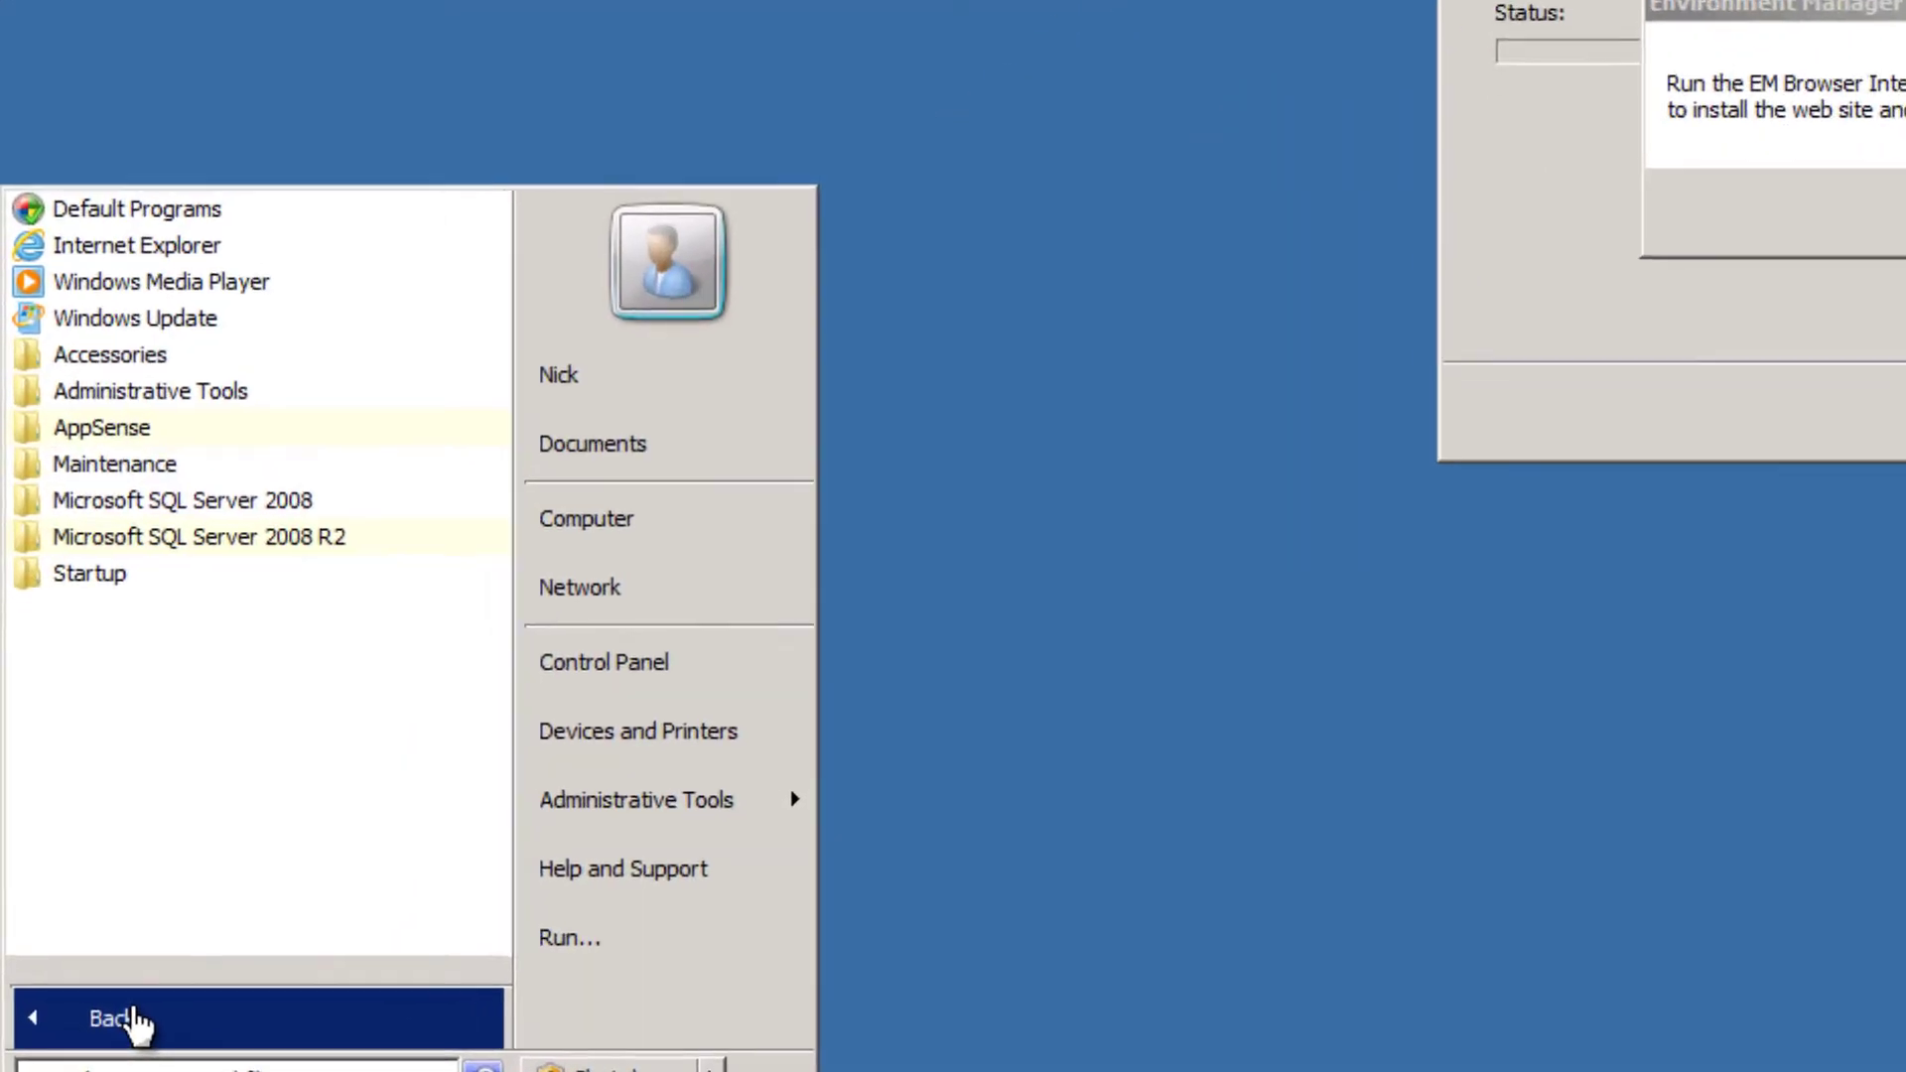
pyautogui.click(116, 382)
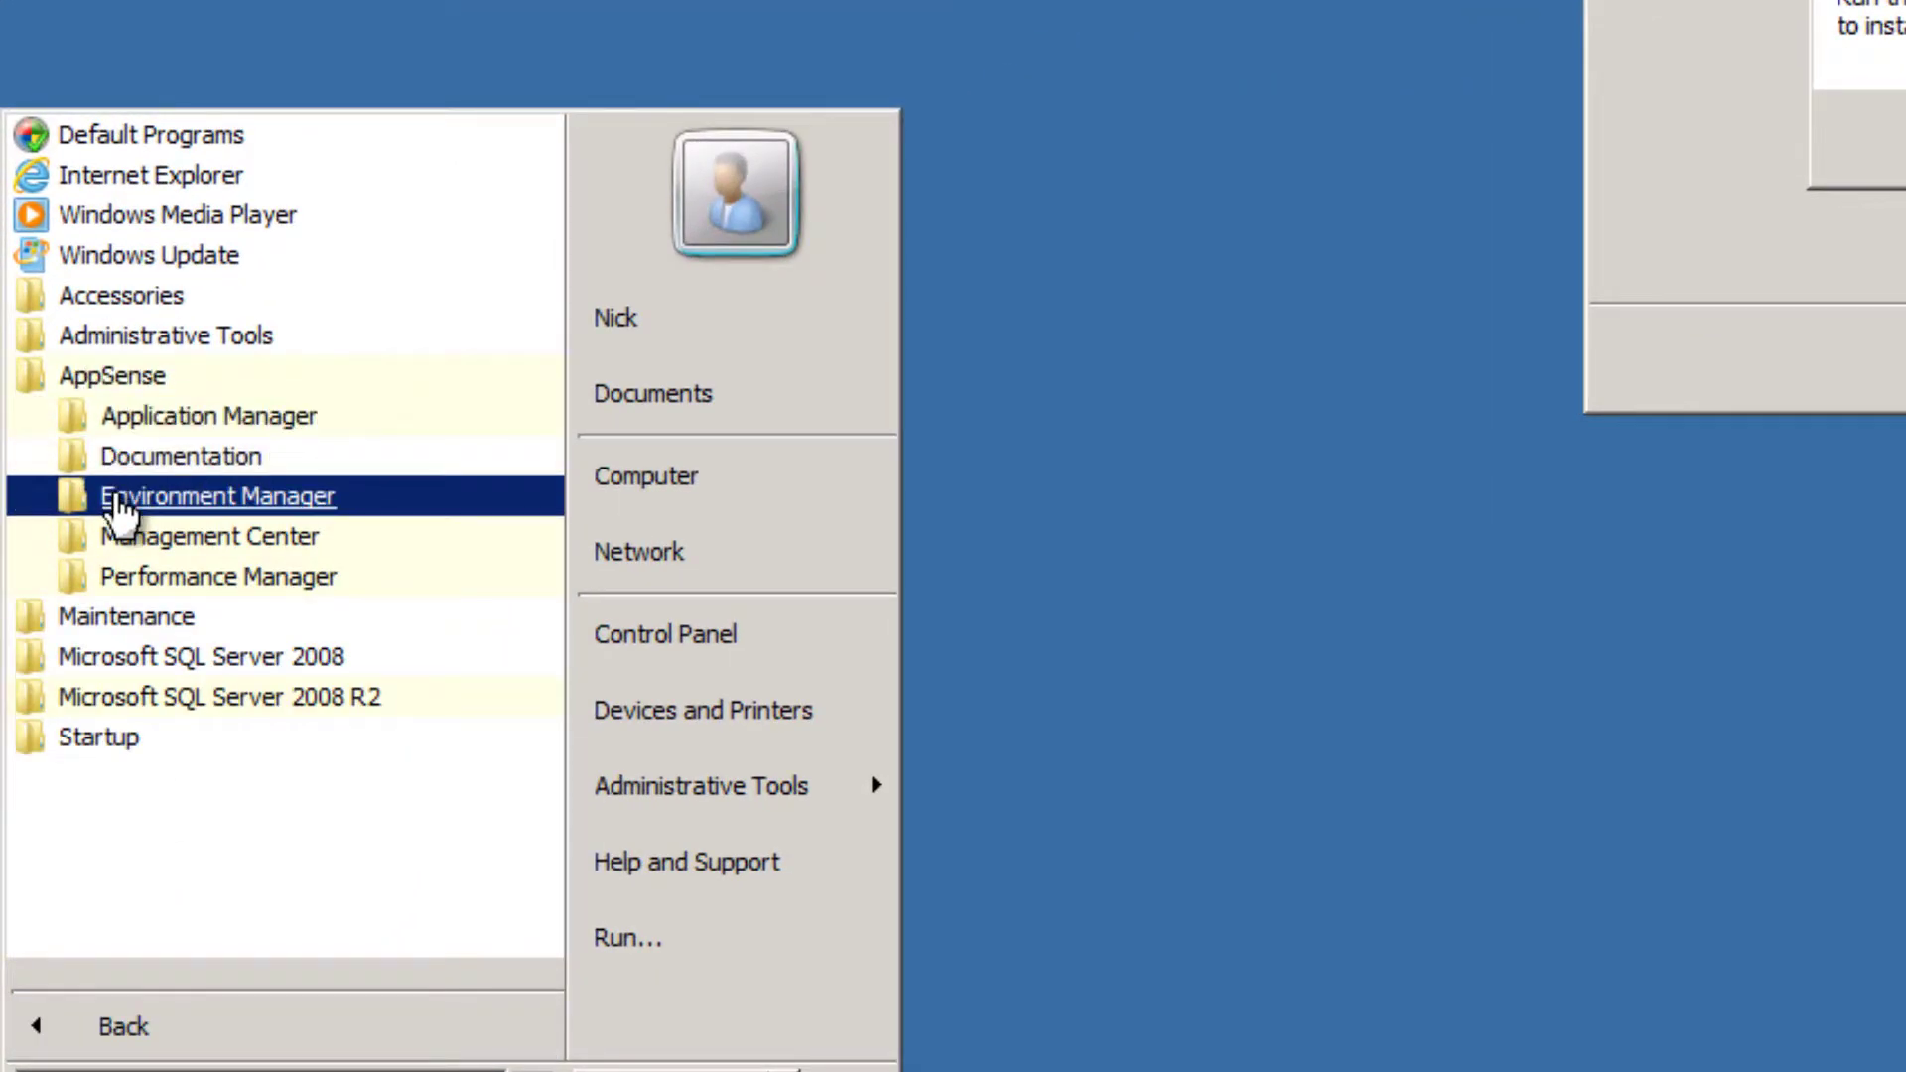
pyautogui.click(118, 506)
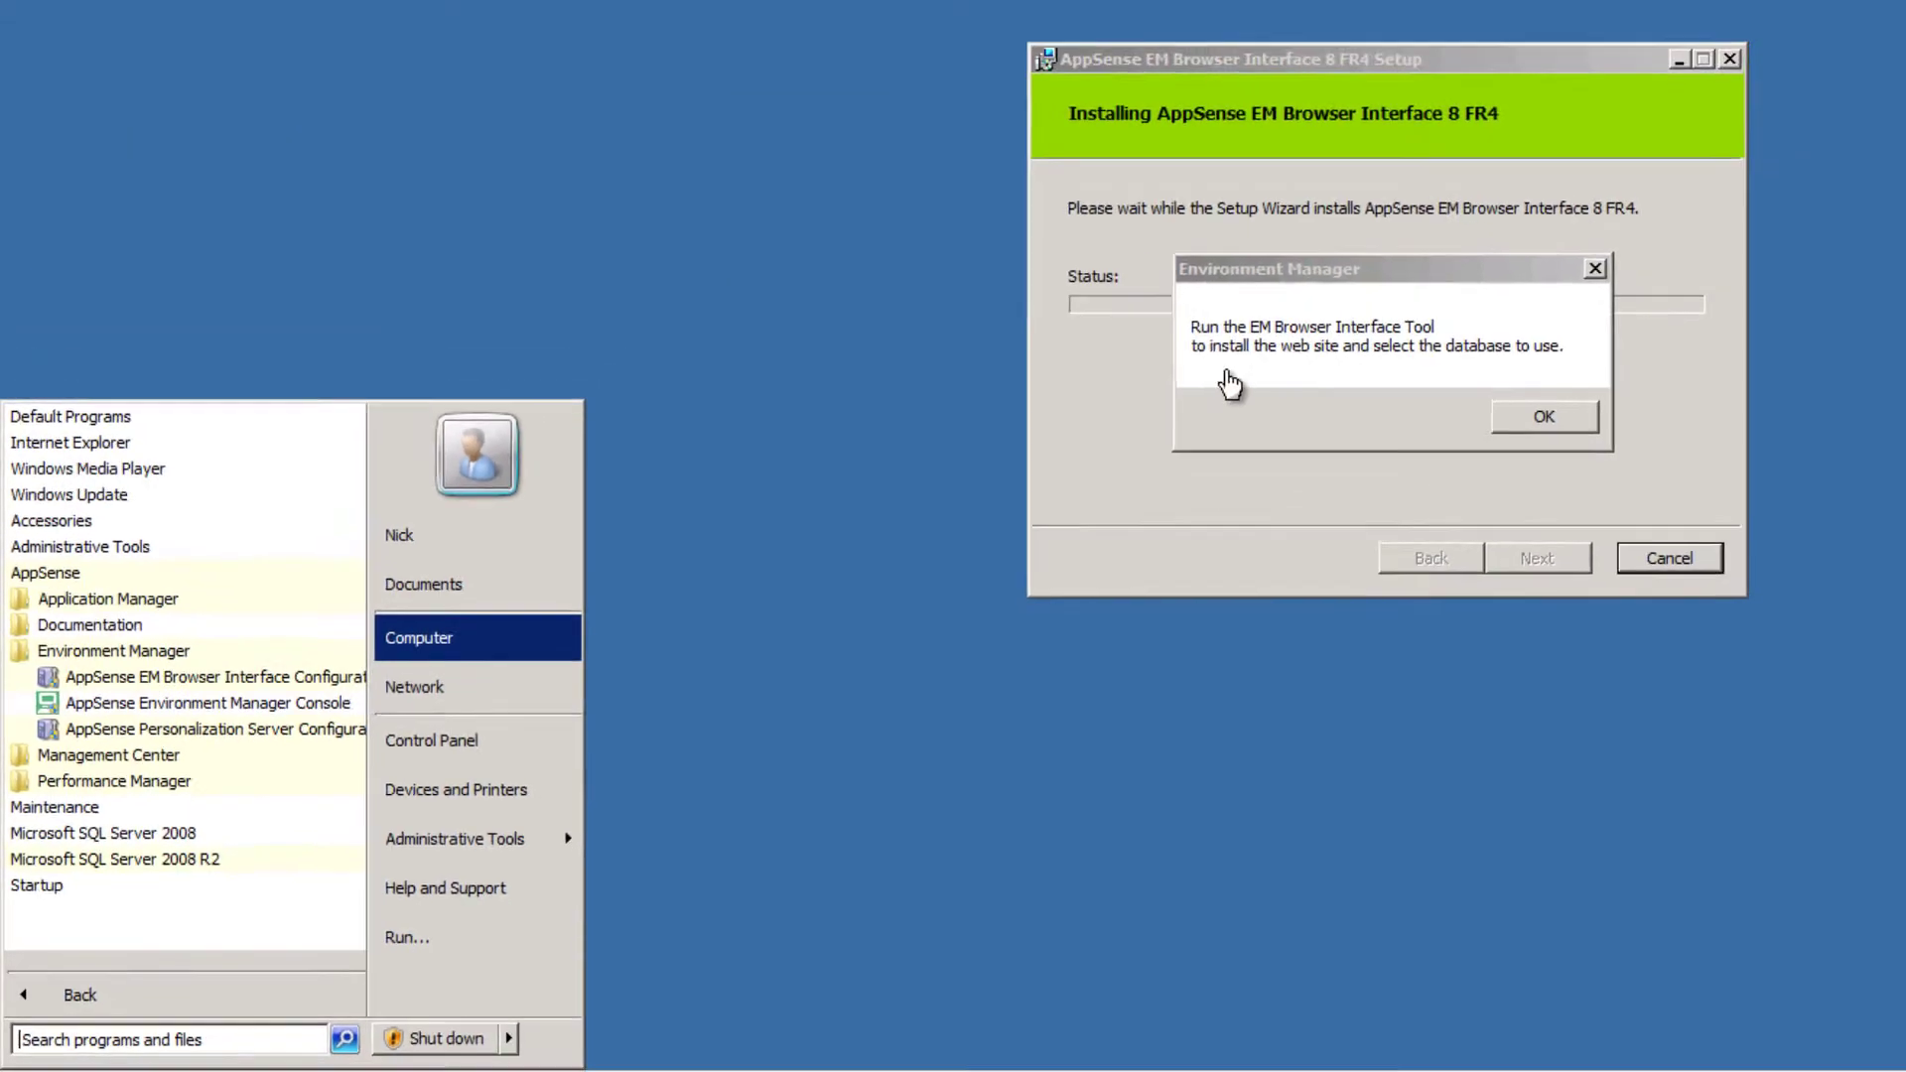
pyautogui.click(1387, 288)
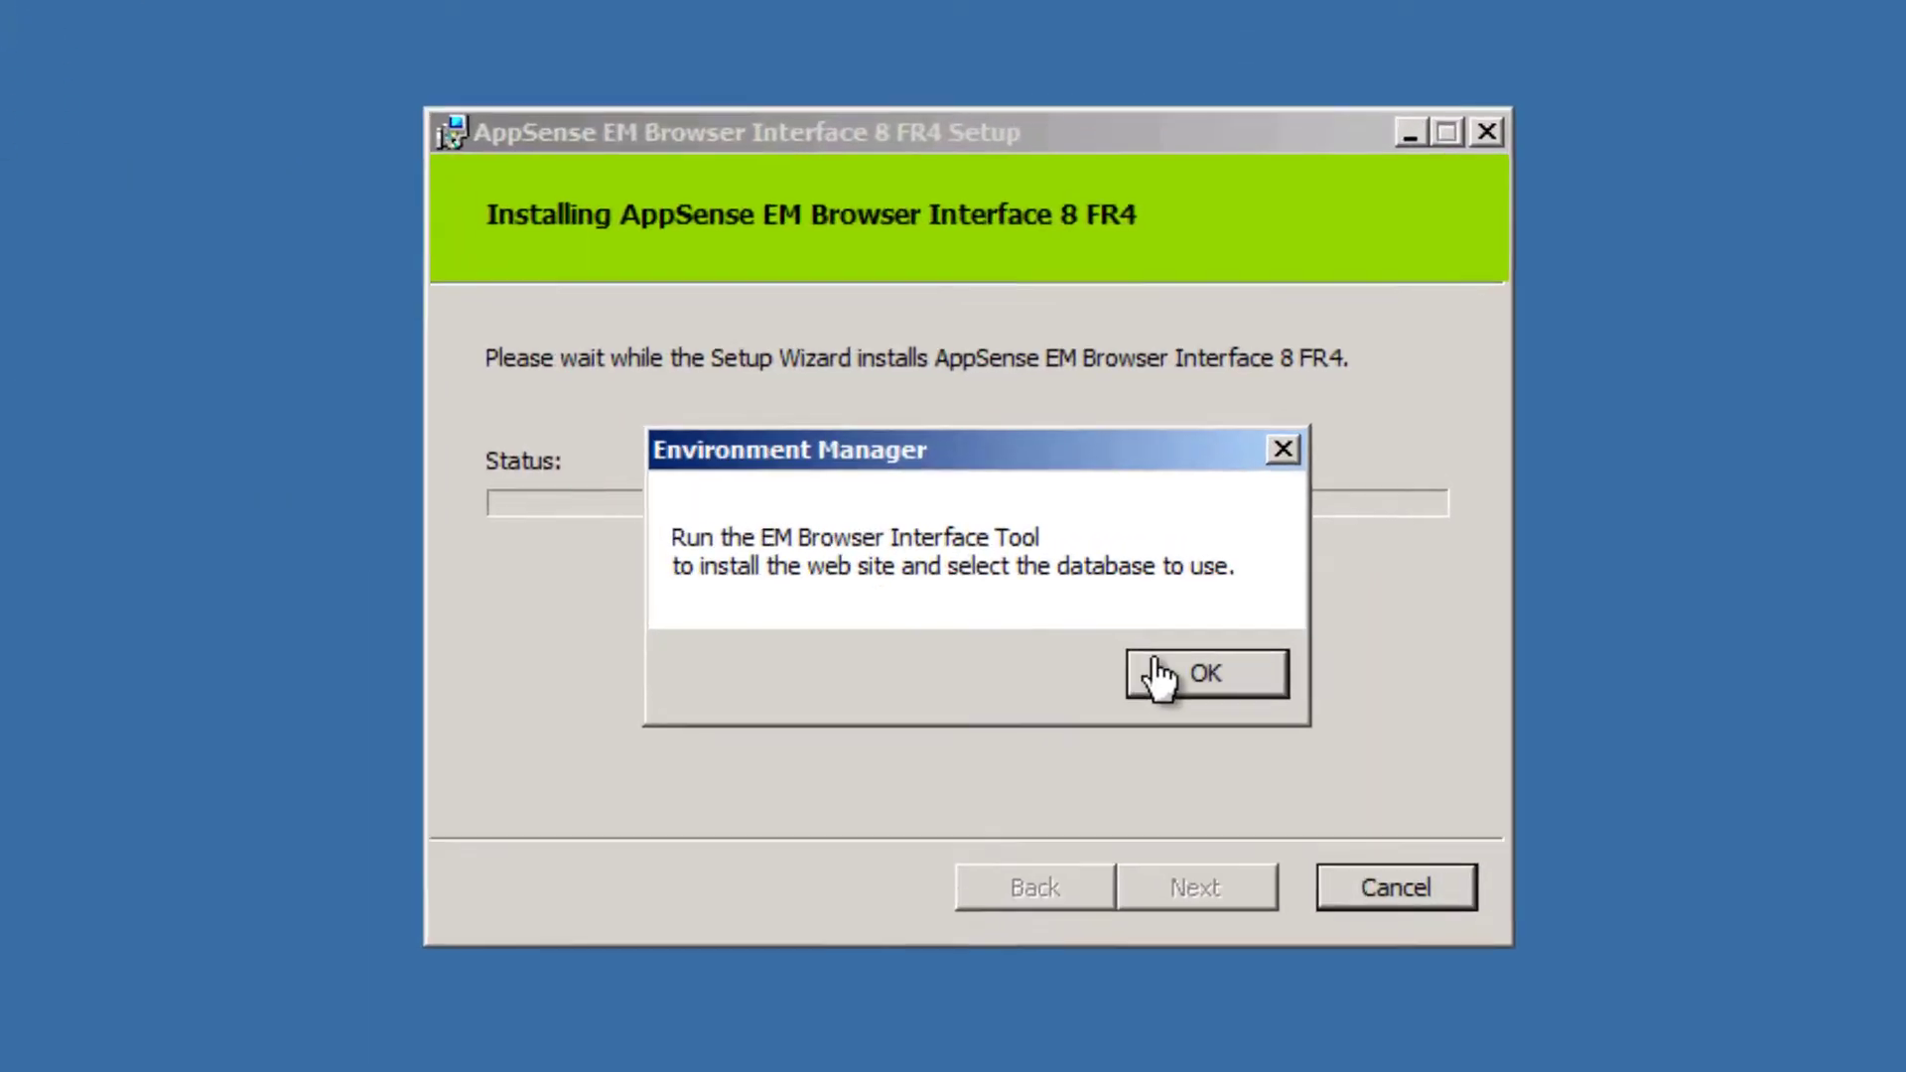
pyautogui.click(1162, 675)
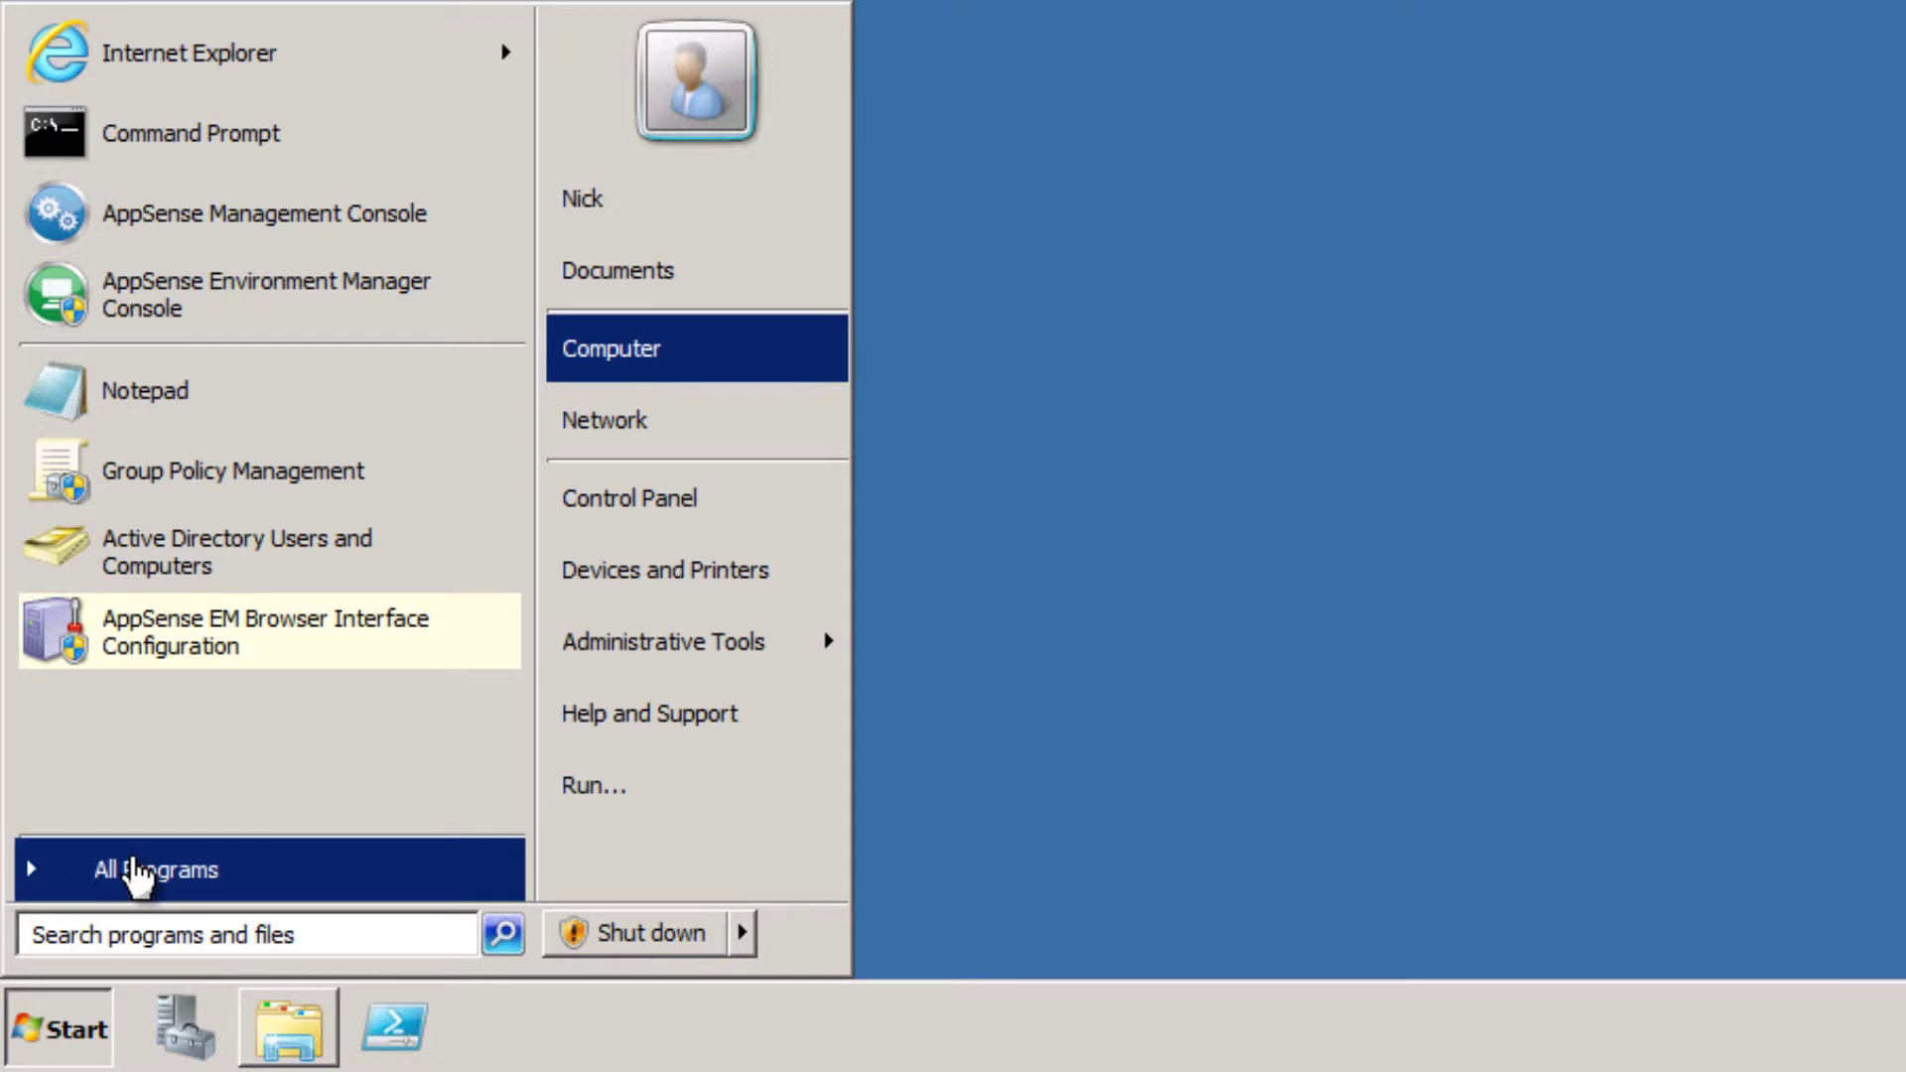
# Launch AppSense EM Browser Interface Configuration from the Start menu's AppSense group
pyautogui.click(129, 876)
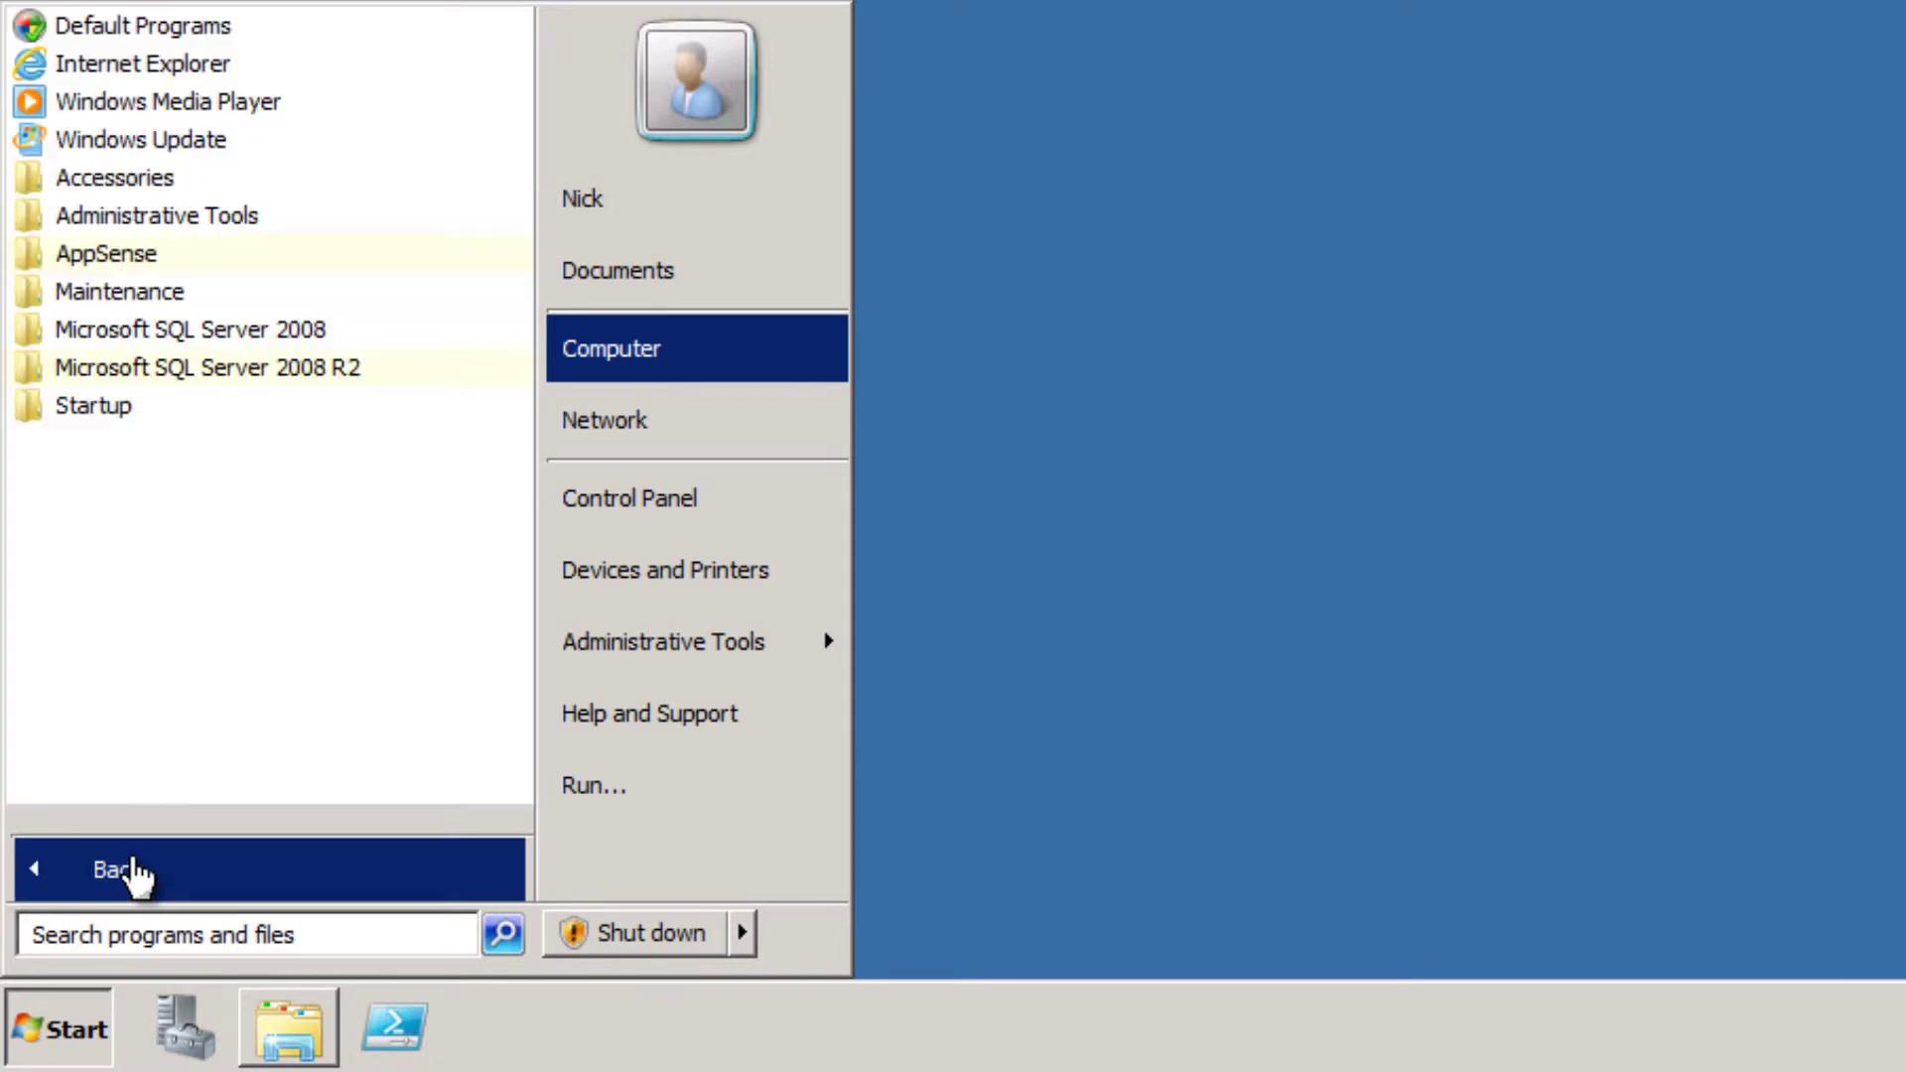
pyautogui.click(81, 260)
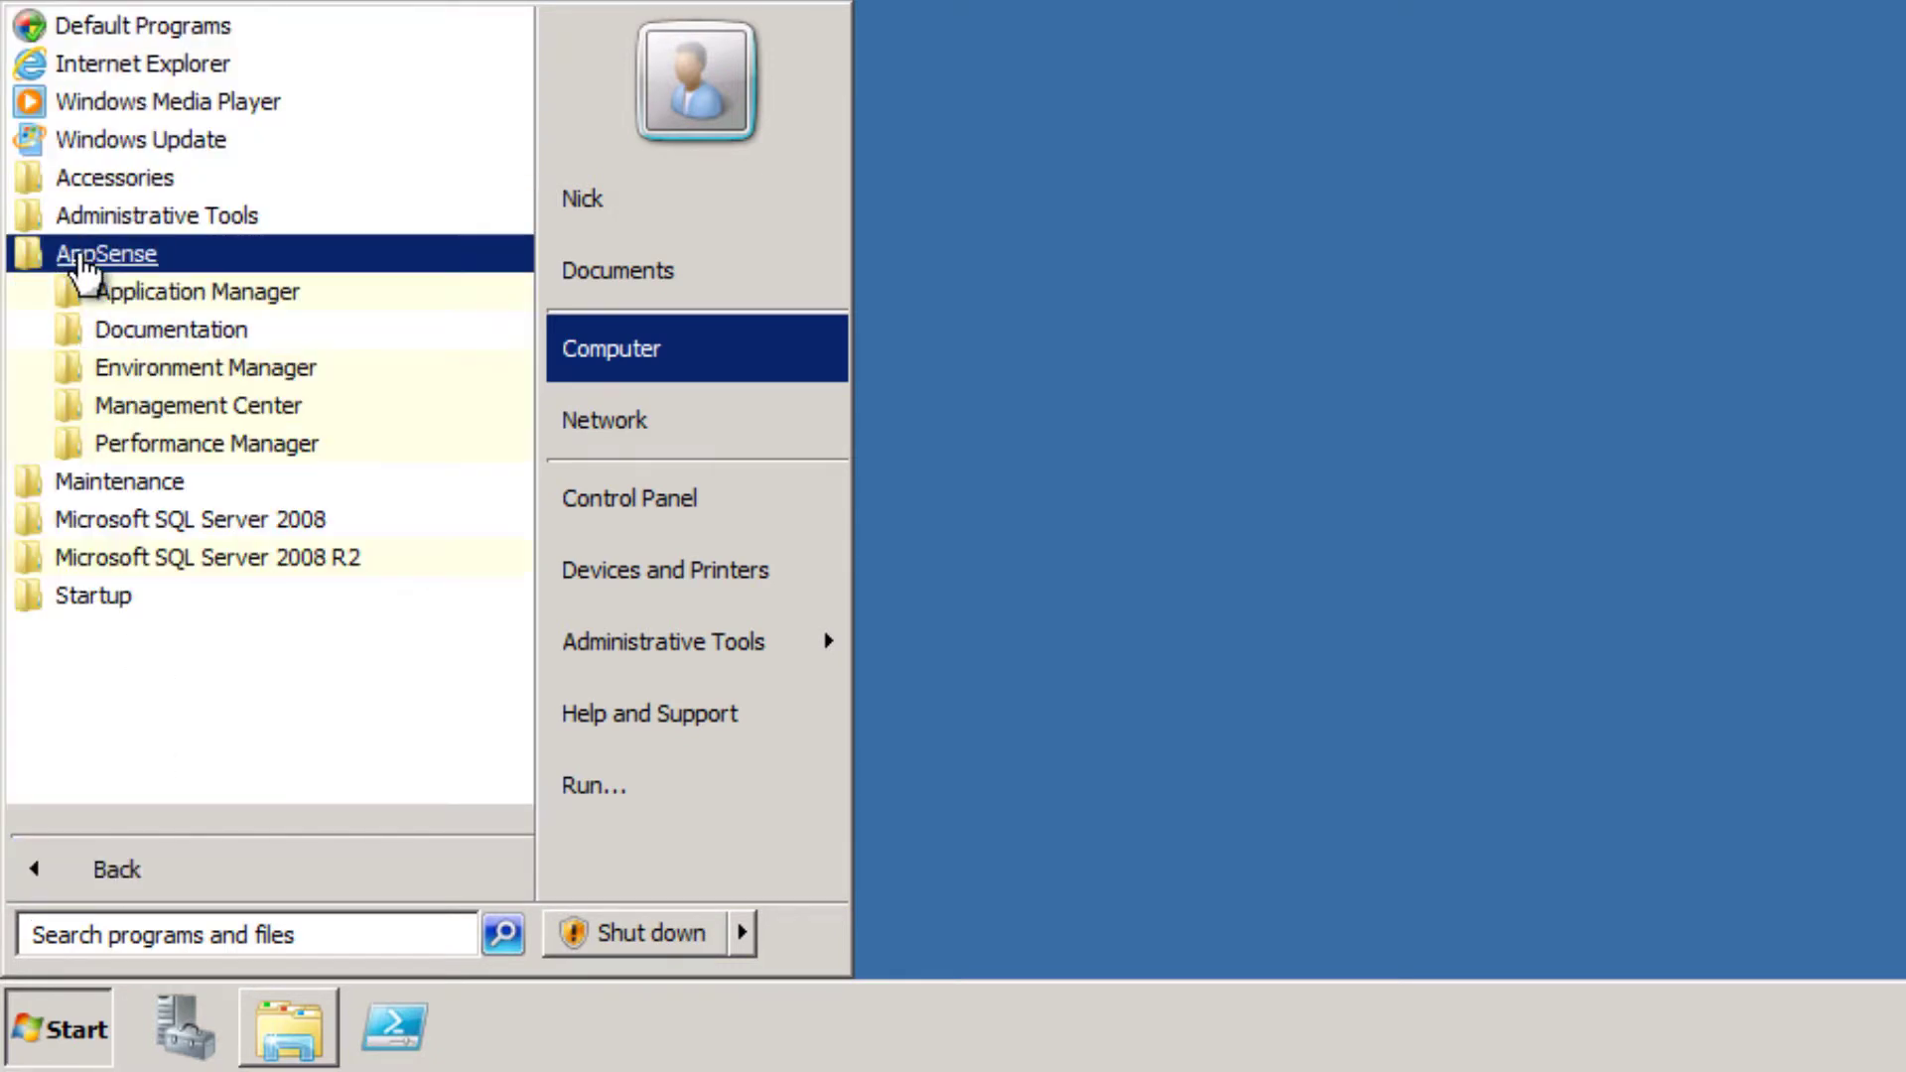
pyautogui.click(159, 377)
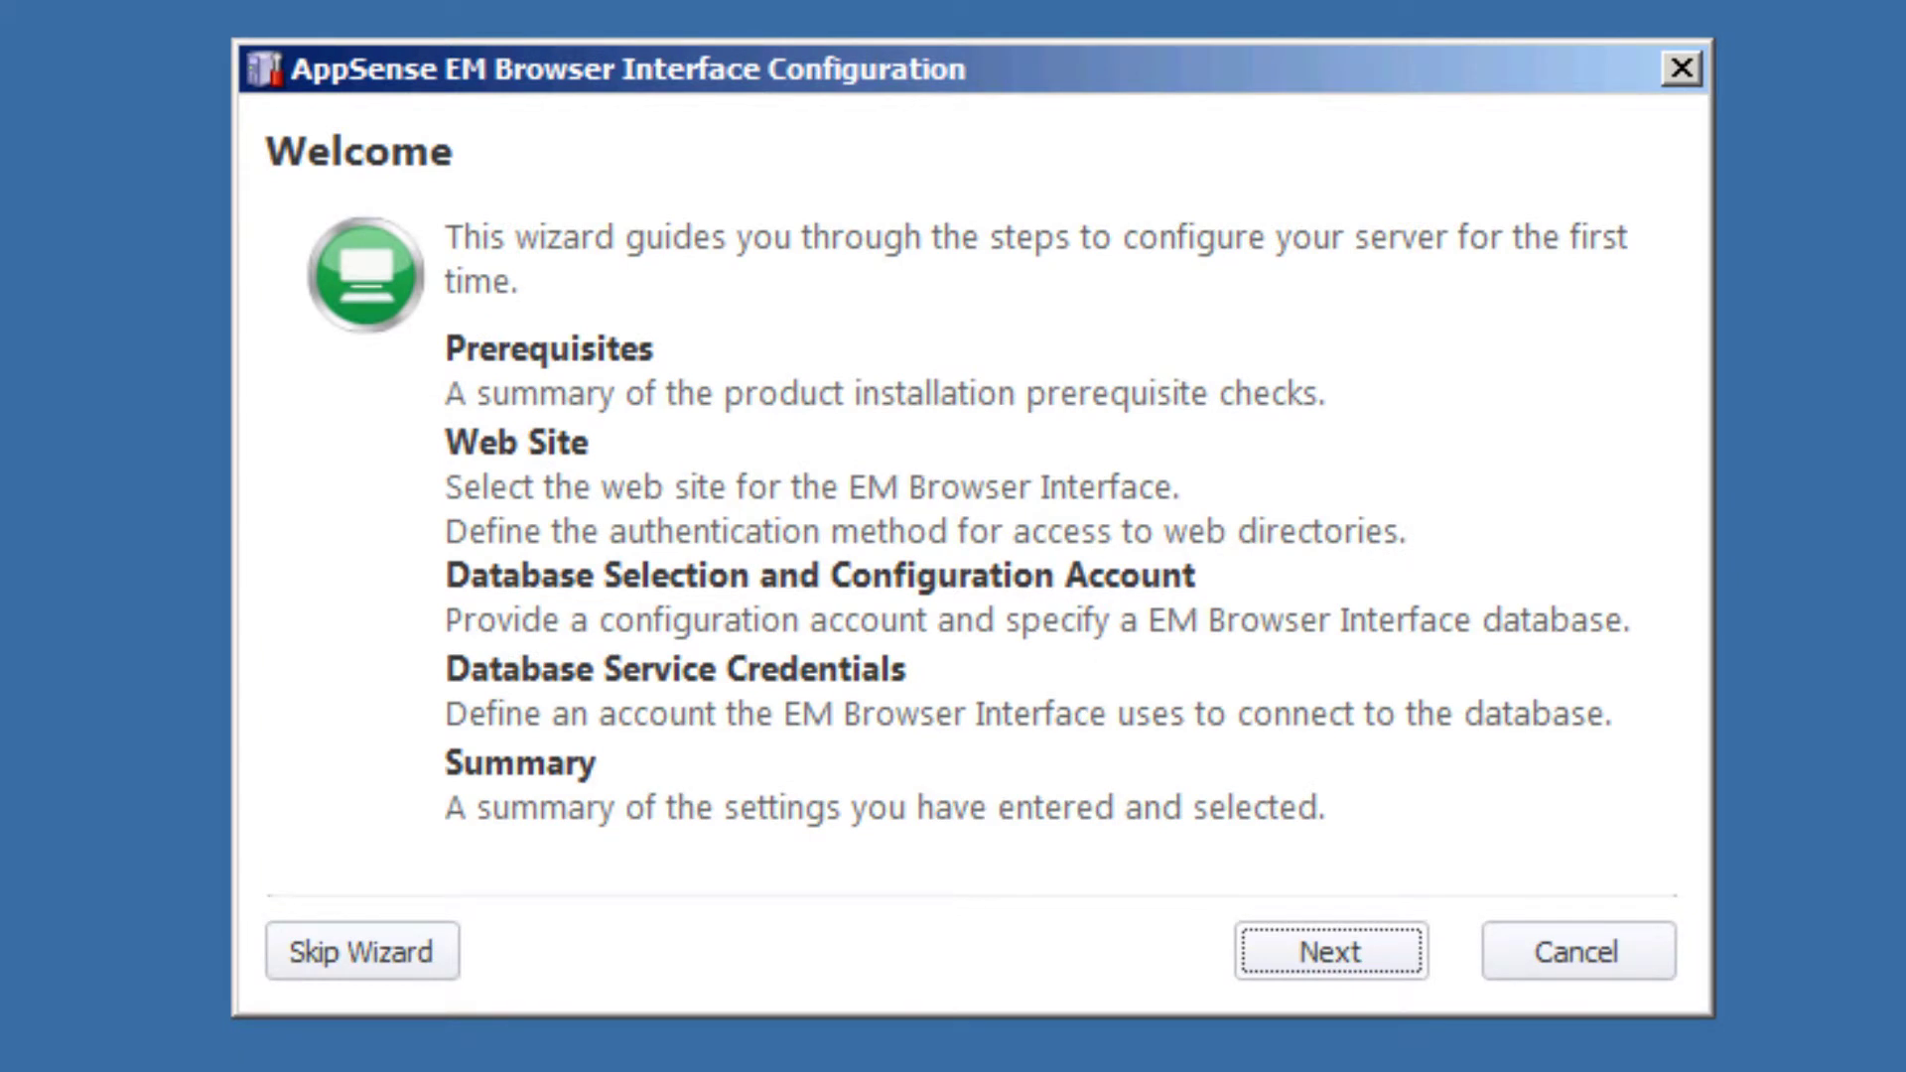
# Repair the missing BasicAuthenticationModule and DigestAuthenticationModule via Repair All in the Variance Report
pyautogui.click(1327, 948)
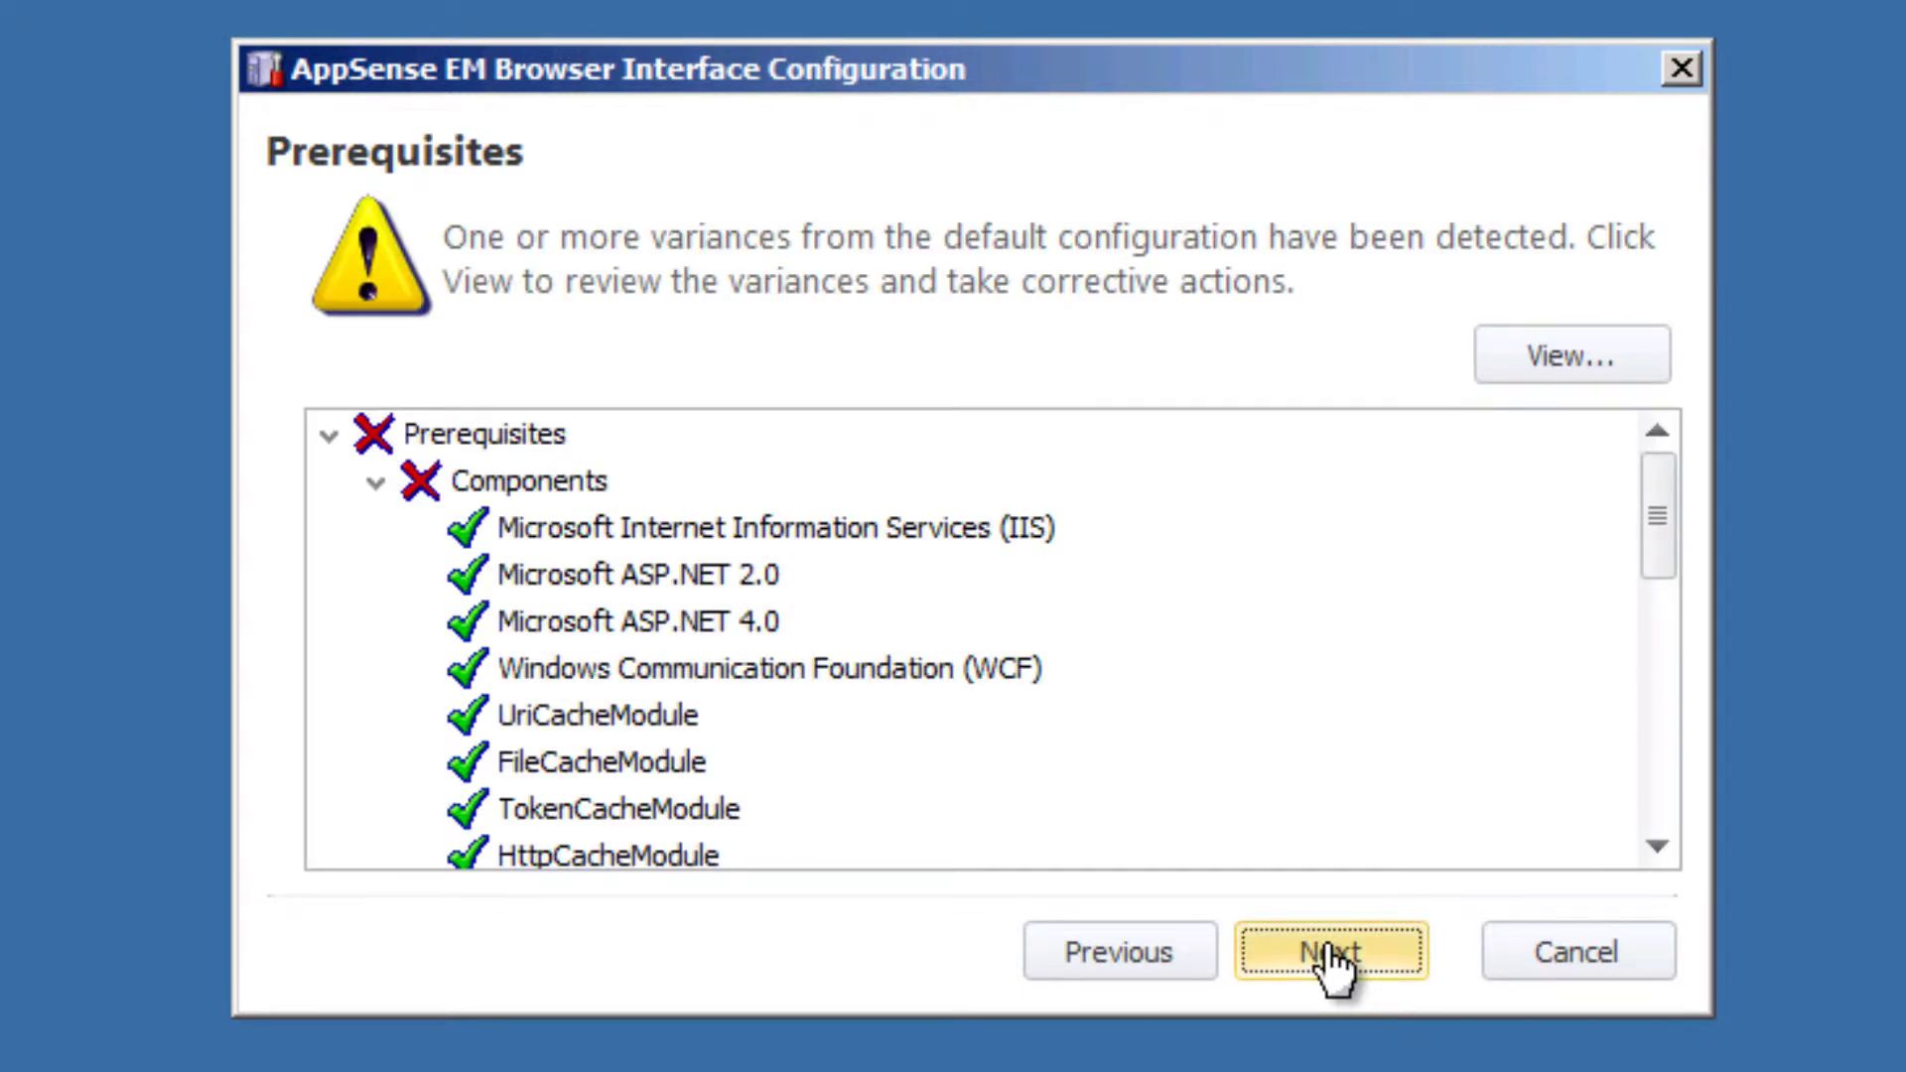
pyautogui.moveTo(1659, 545); pyautogui.dragTo(1665, 491)
pyautogui.click(1654, 845)
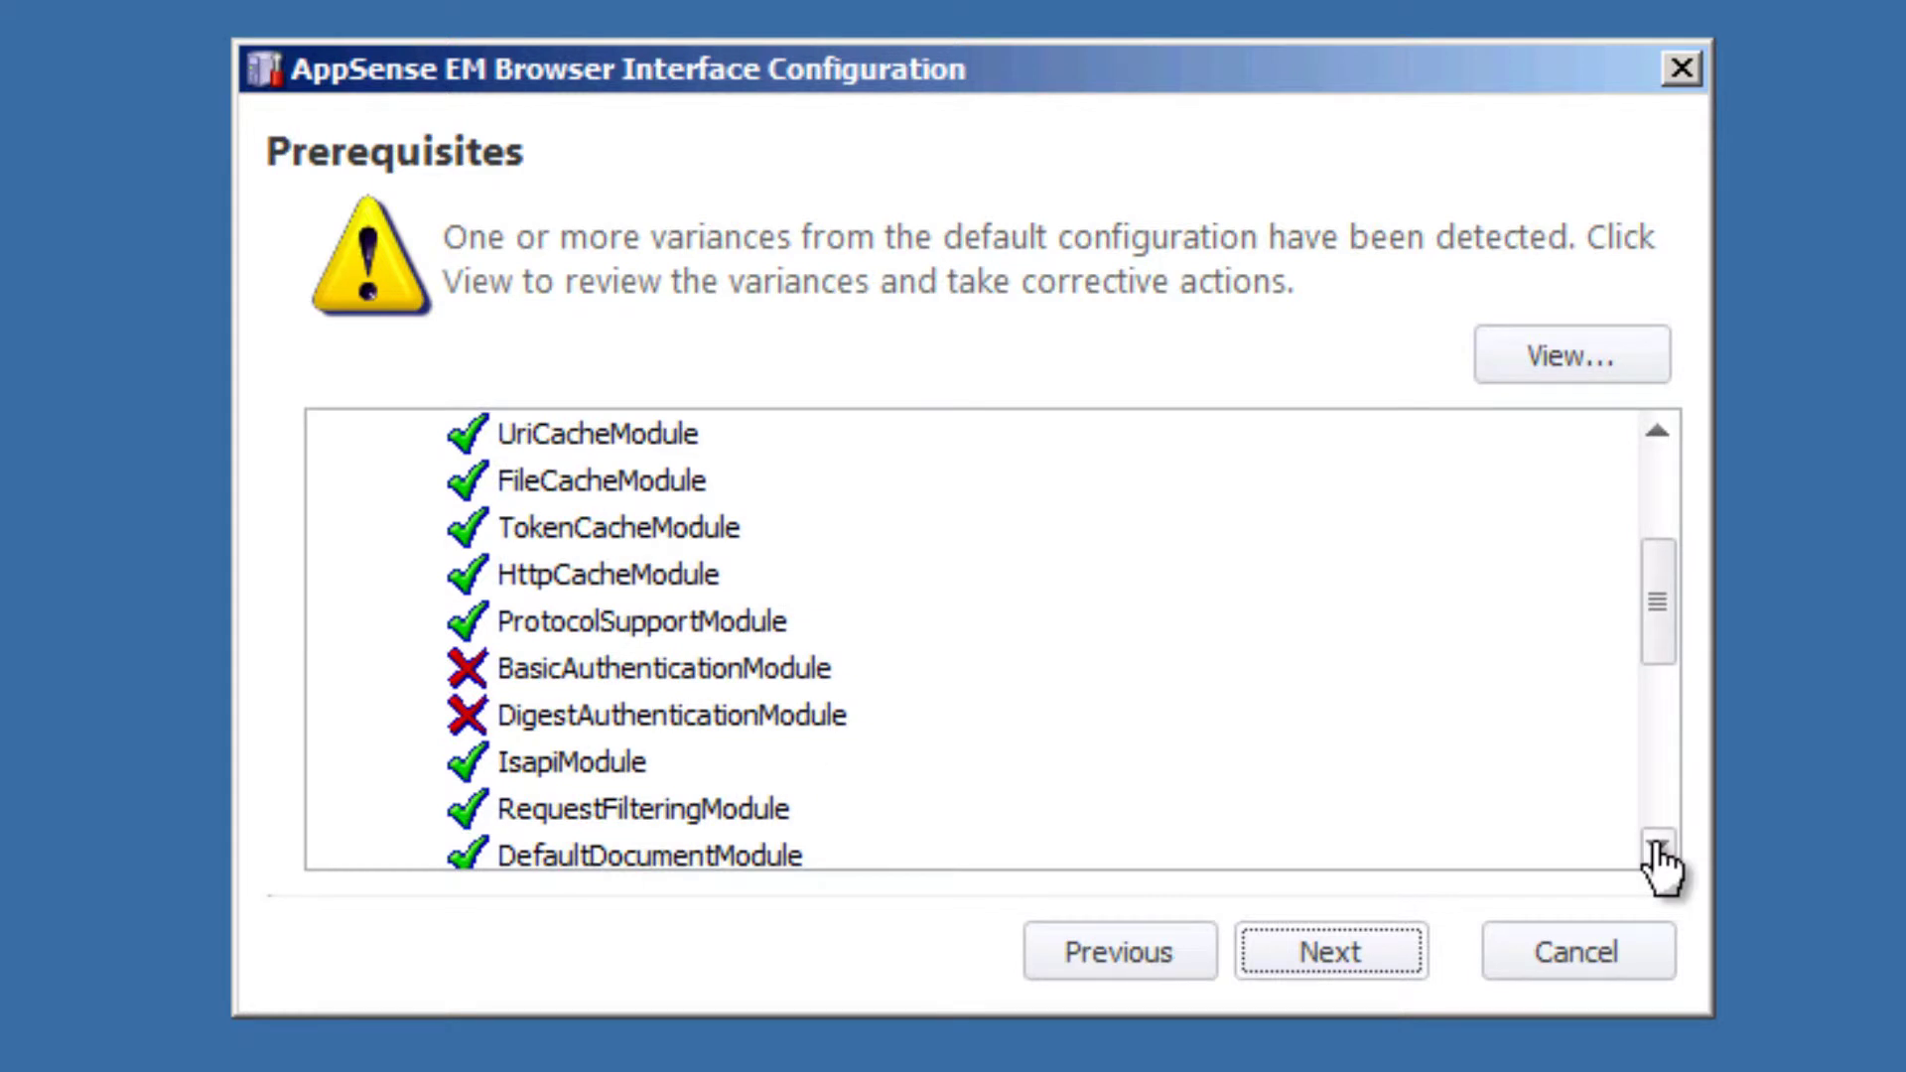
pyautogui.click(1599, 361)
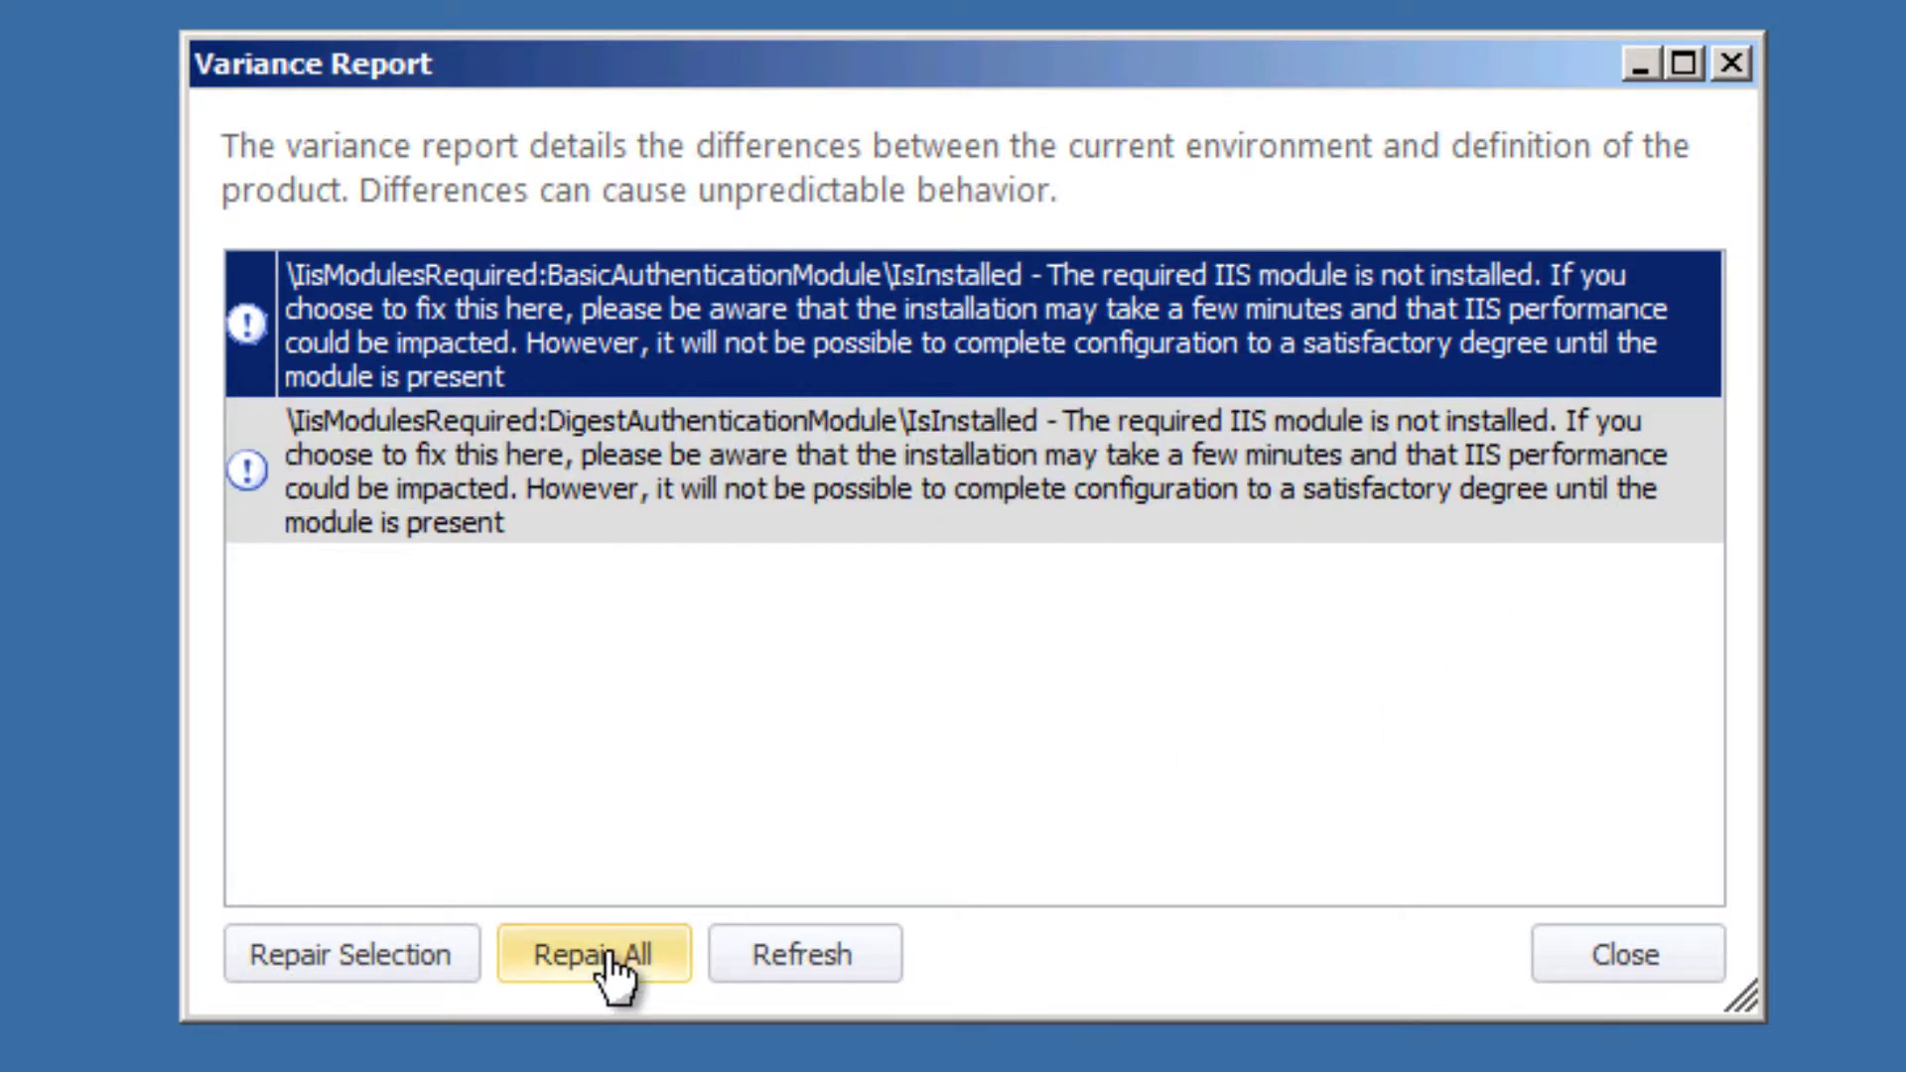
pyautogui.click(609, 955)
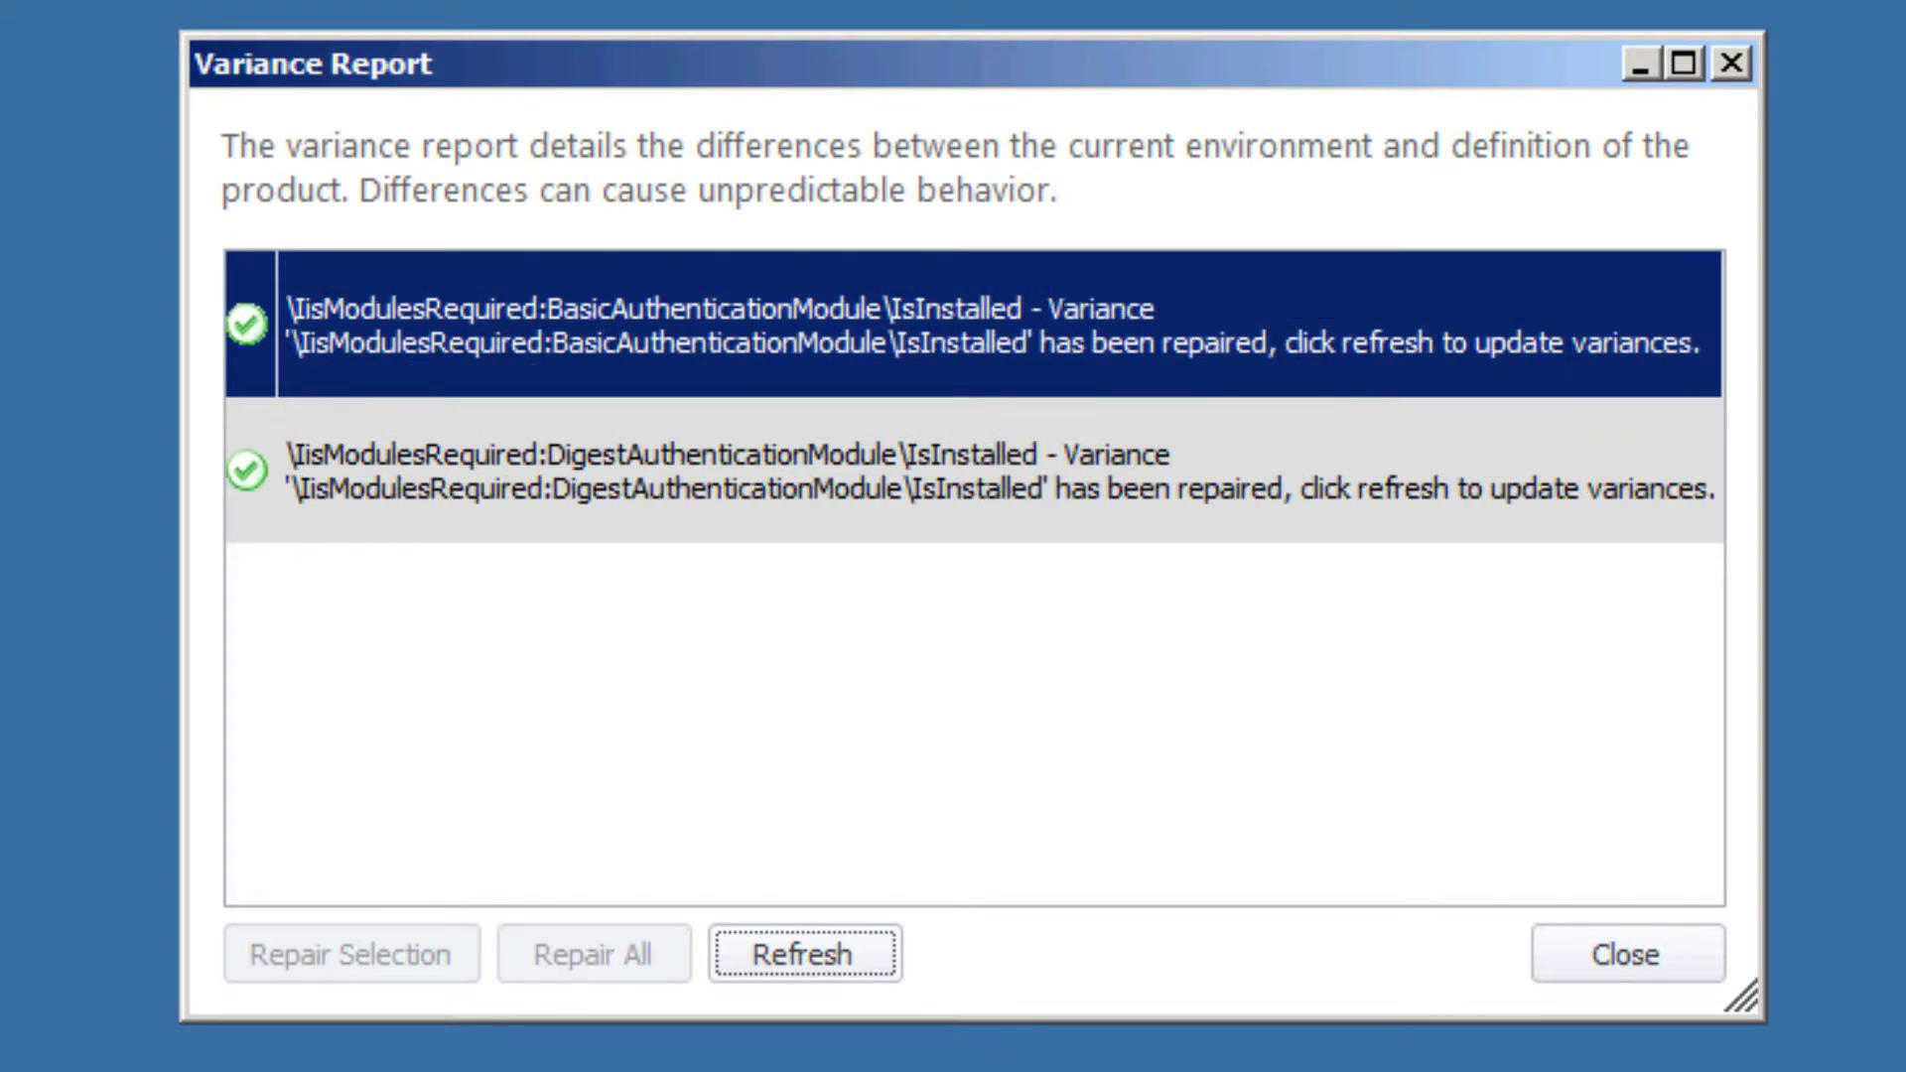
pyautogui.click(1615, 968)
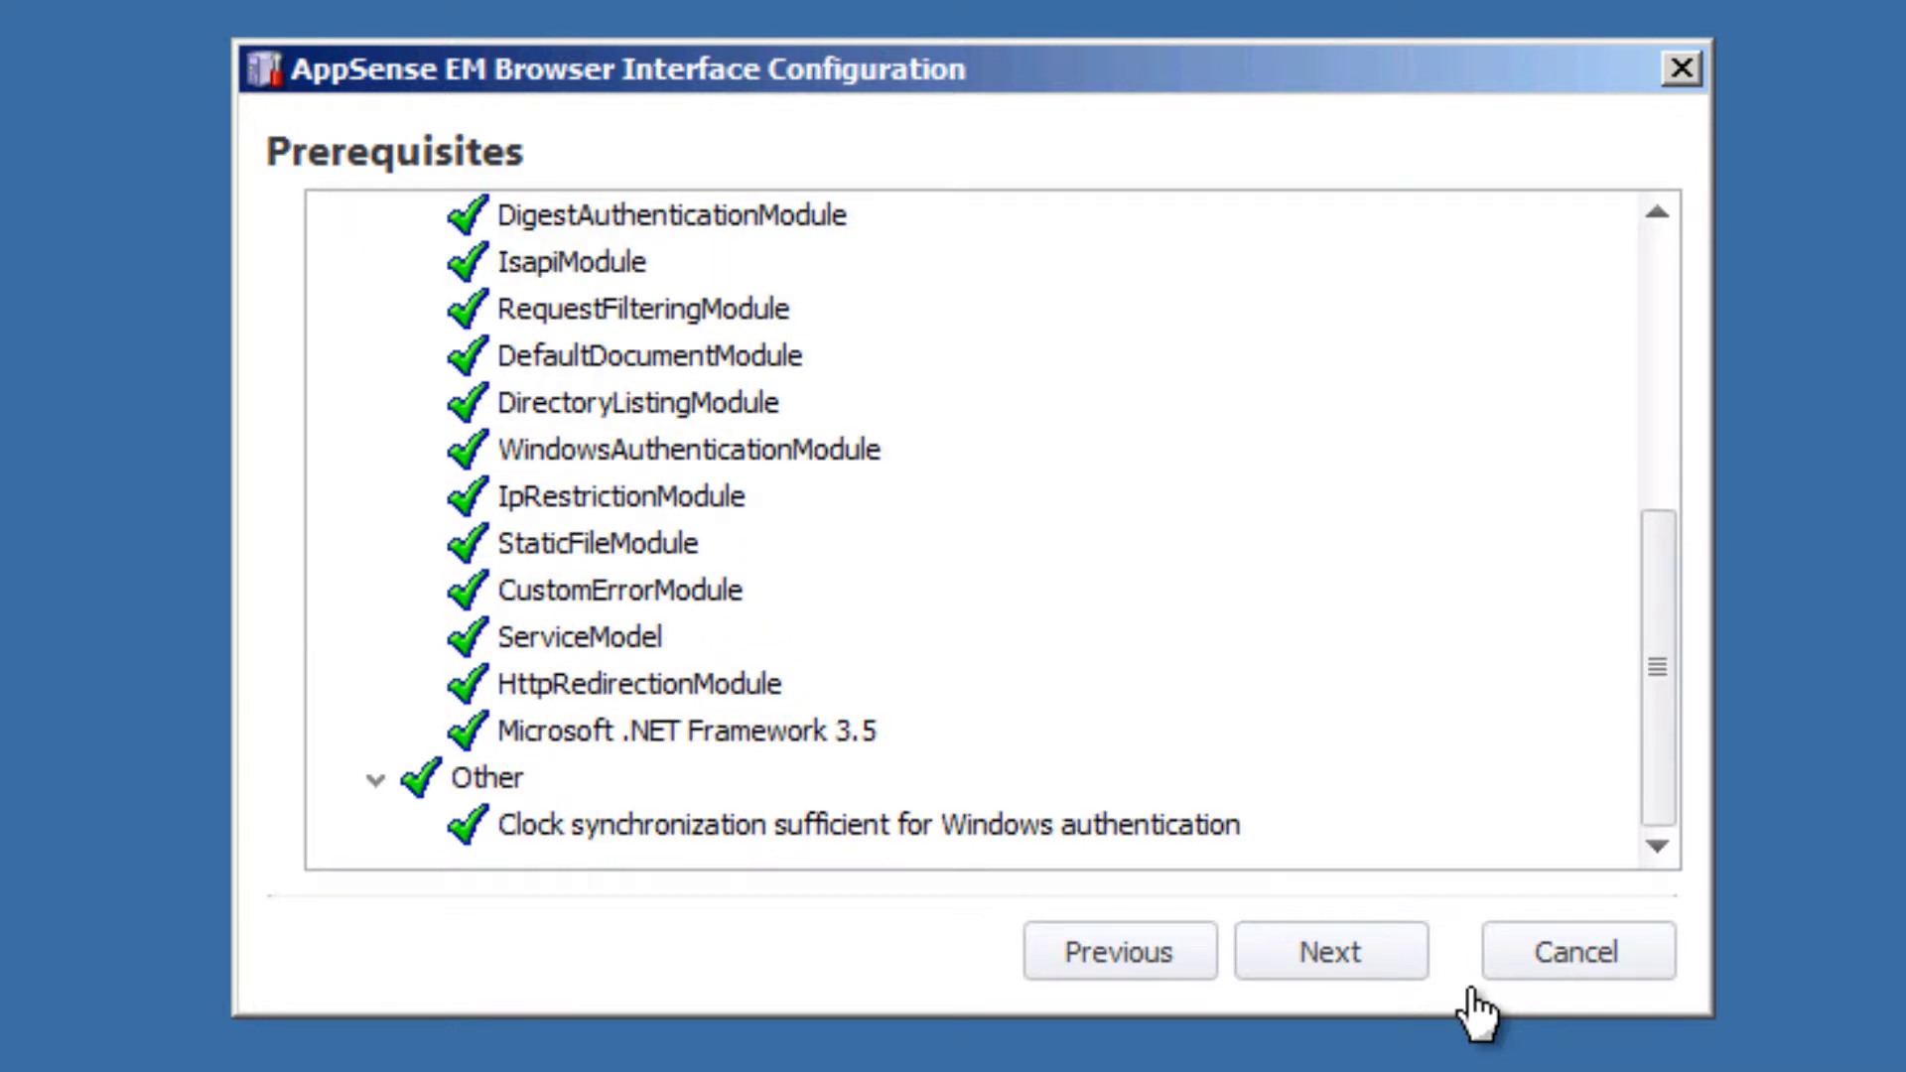
# Continue past Prerequisites, keeping Default Web Site and Windows authentication for clients
pyautogui.click(1362, 968)
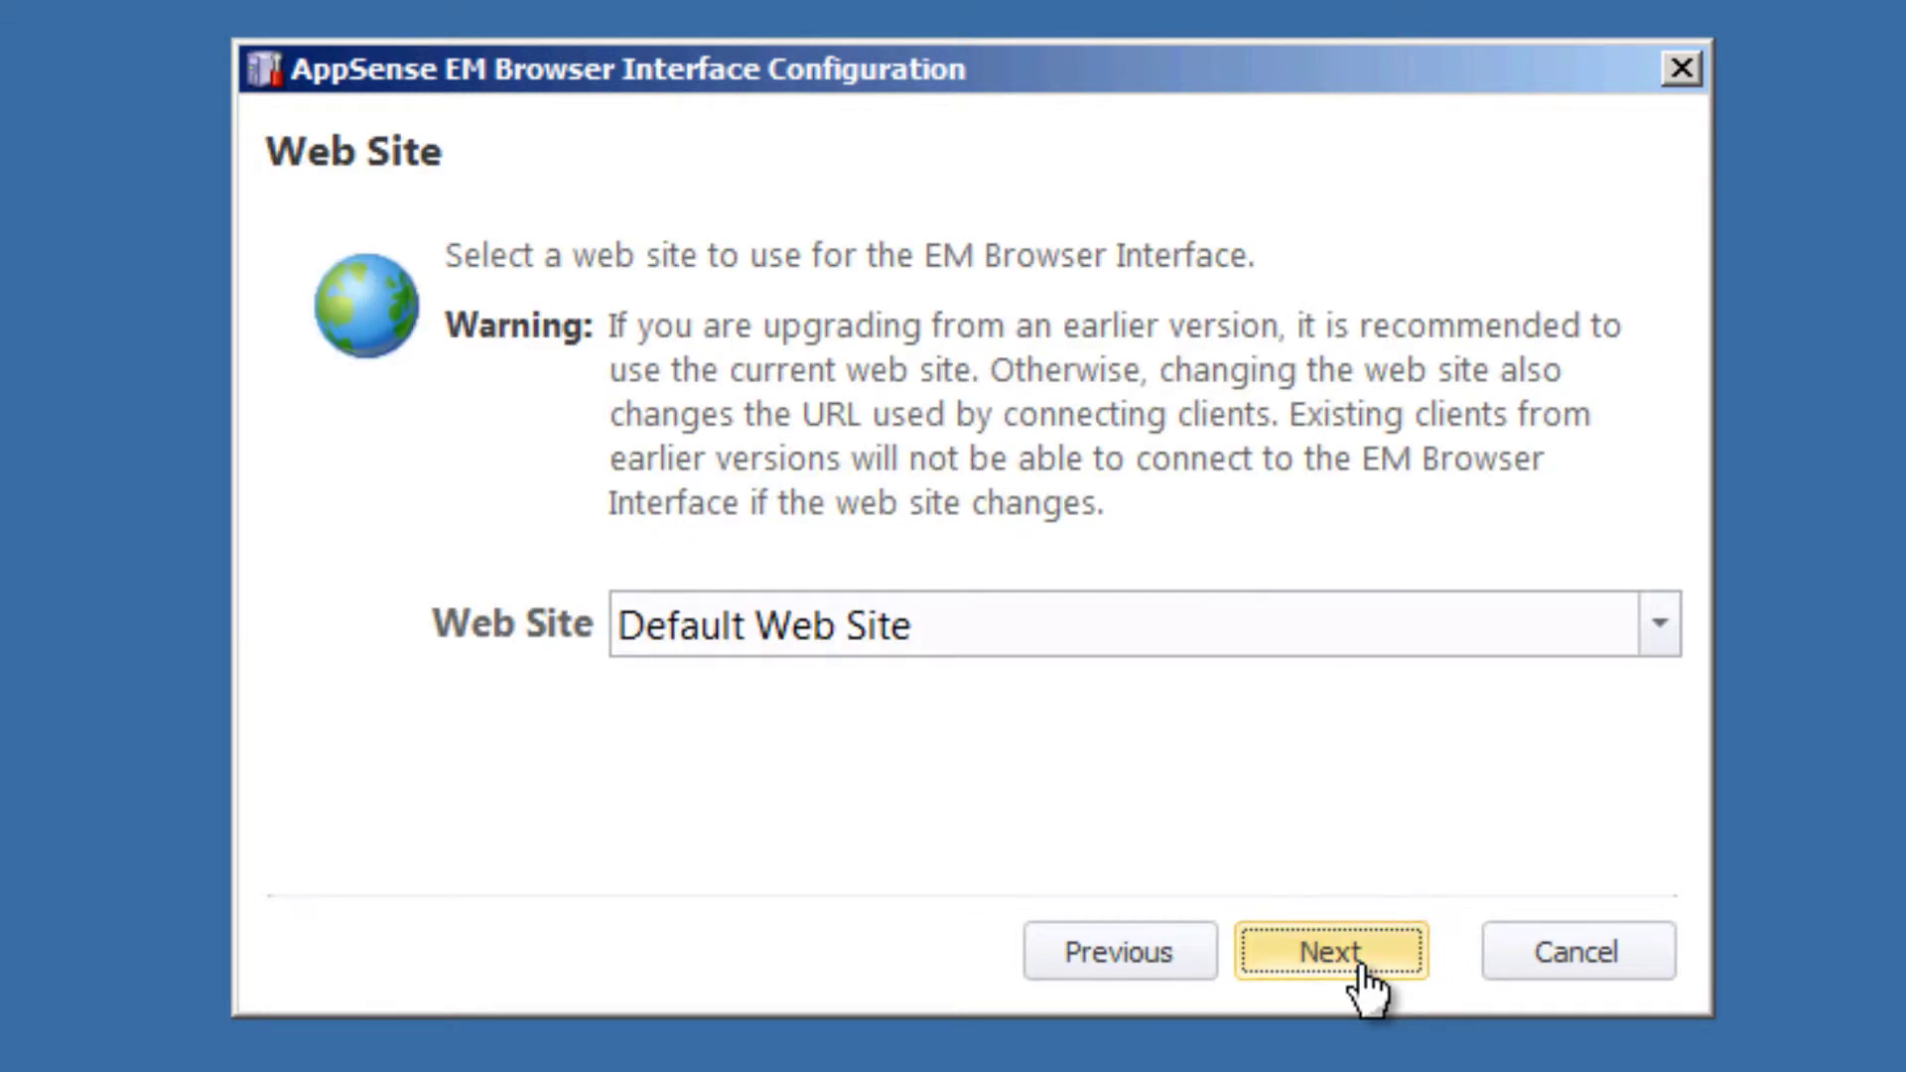
pyautogui.click(1361, 968)
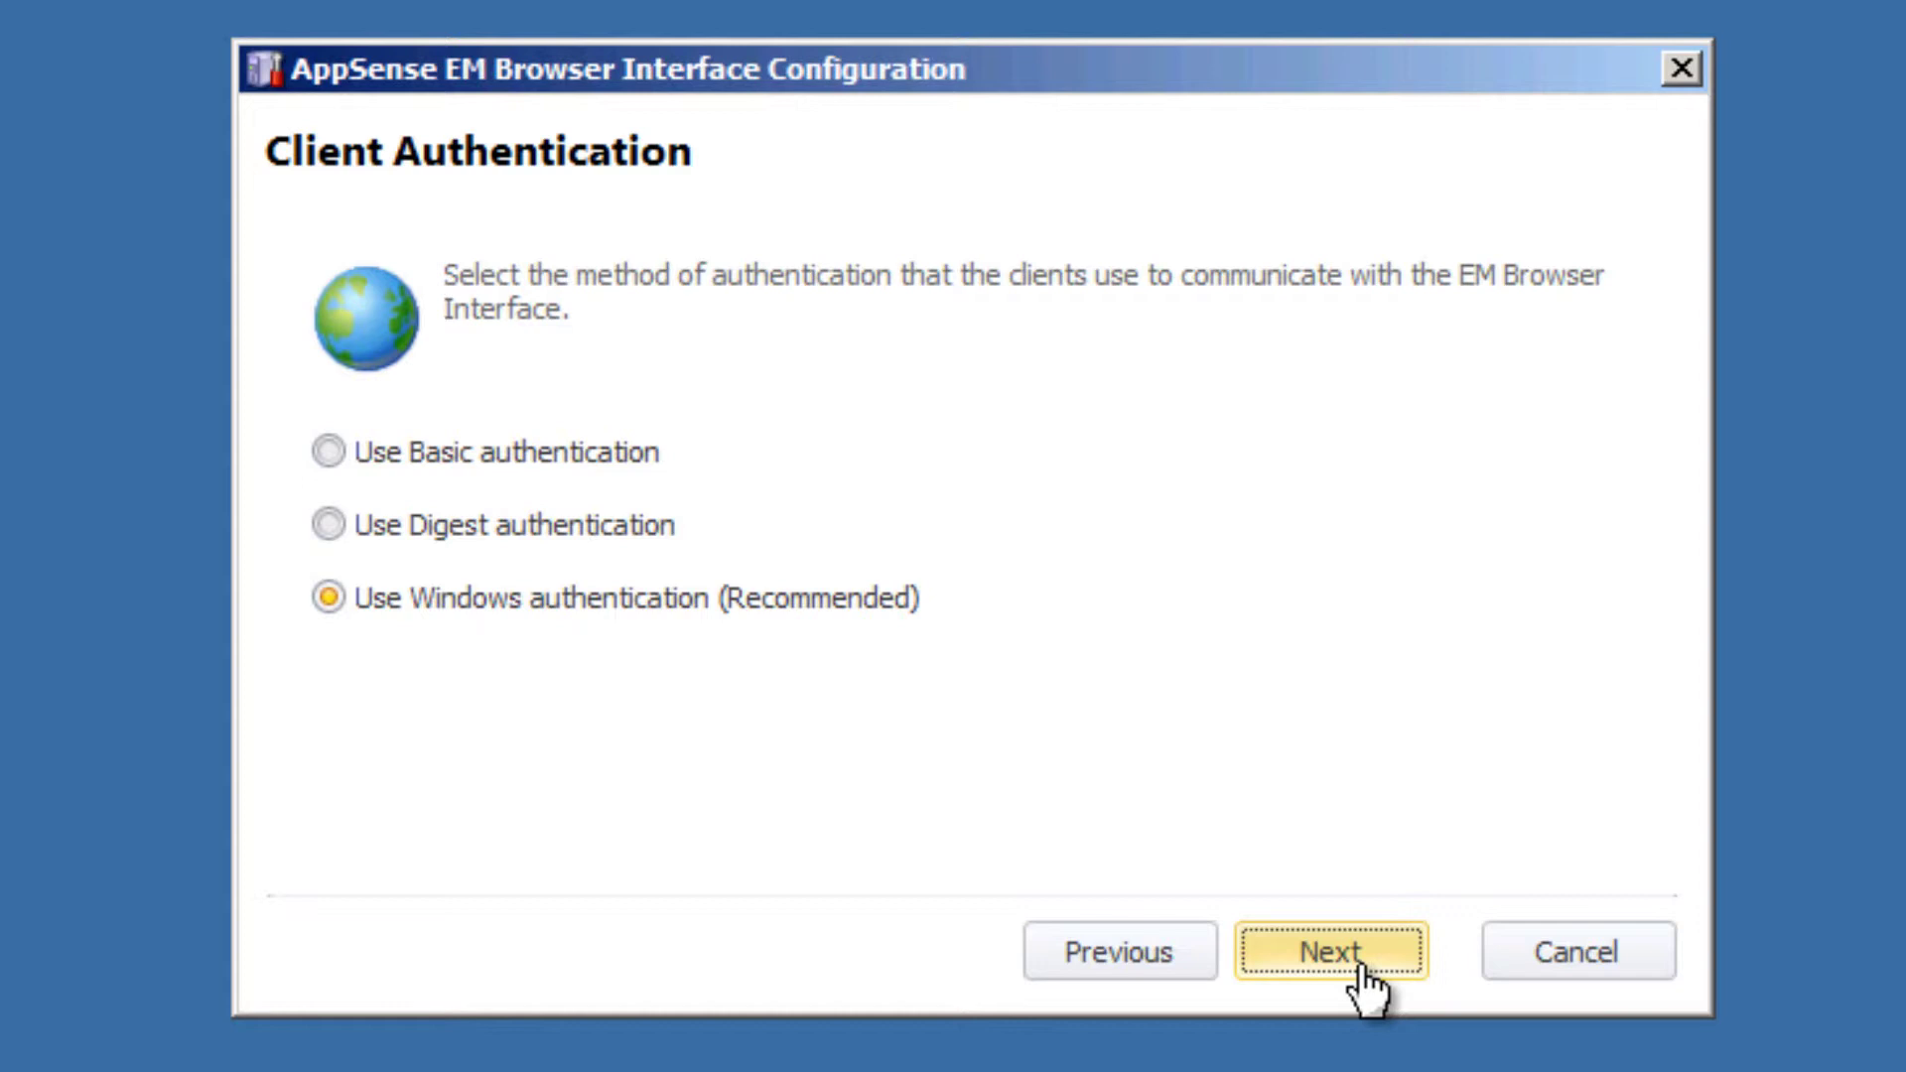
pyautogui.click(1363, 965)
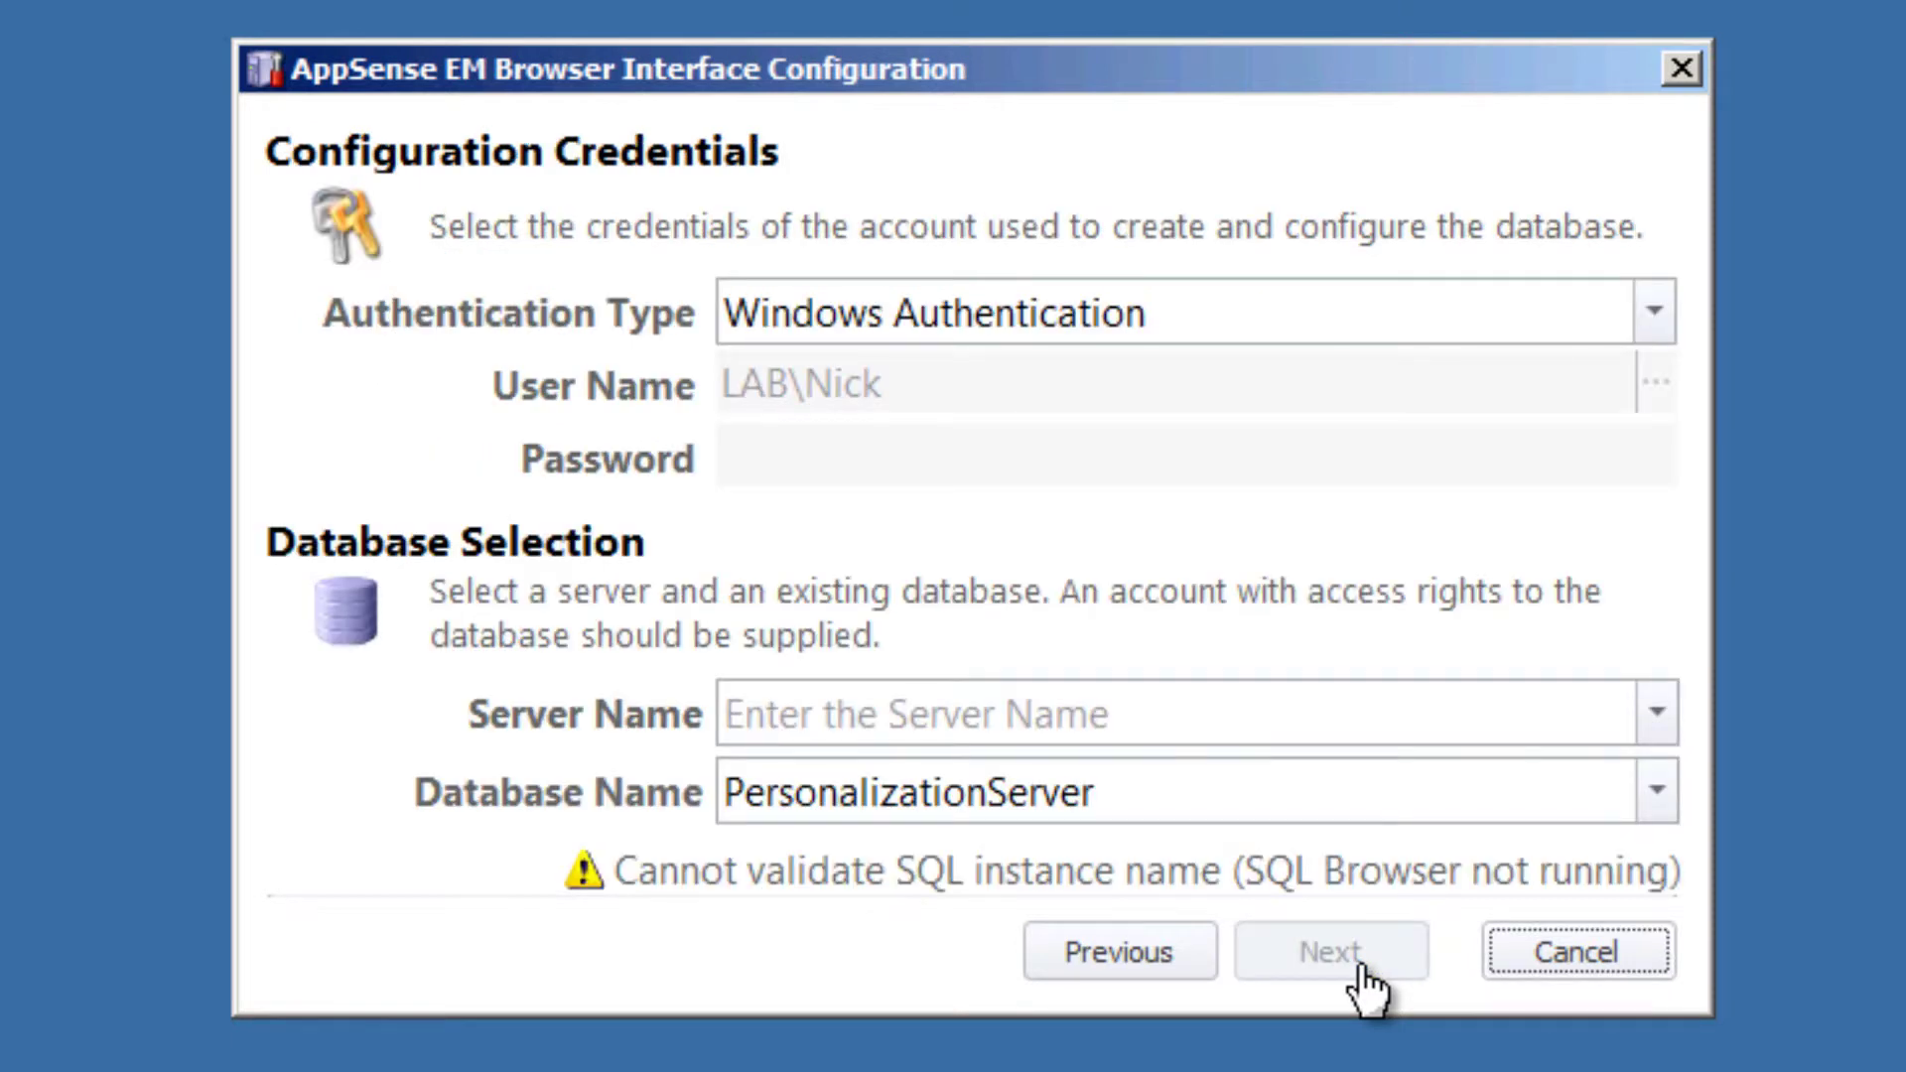
# Use Impersonated Windows Authentication with the AppSense configuration account and set the server to core\sqlexpress
pyautogui.click(1654, 320)
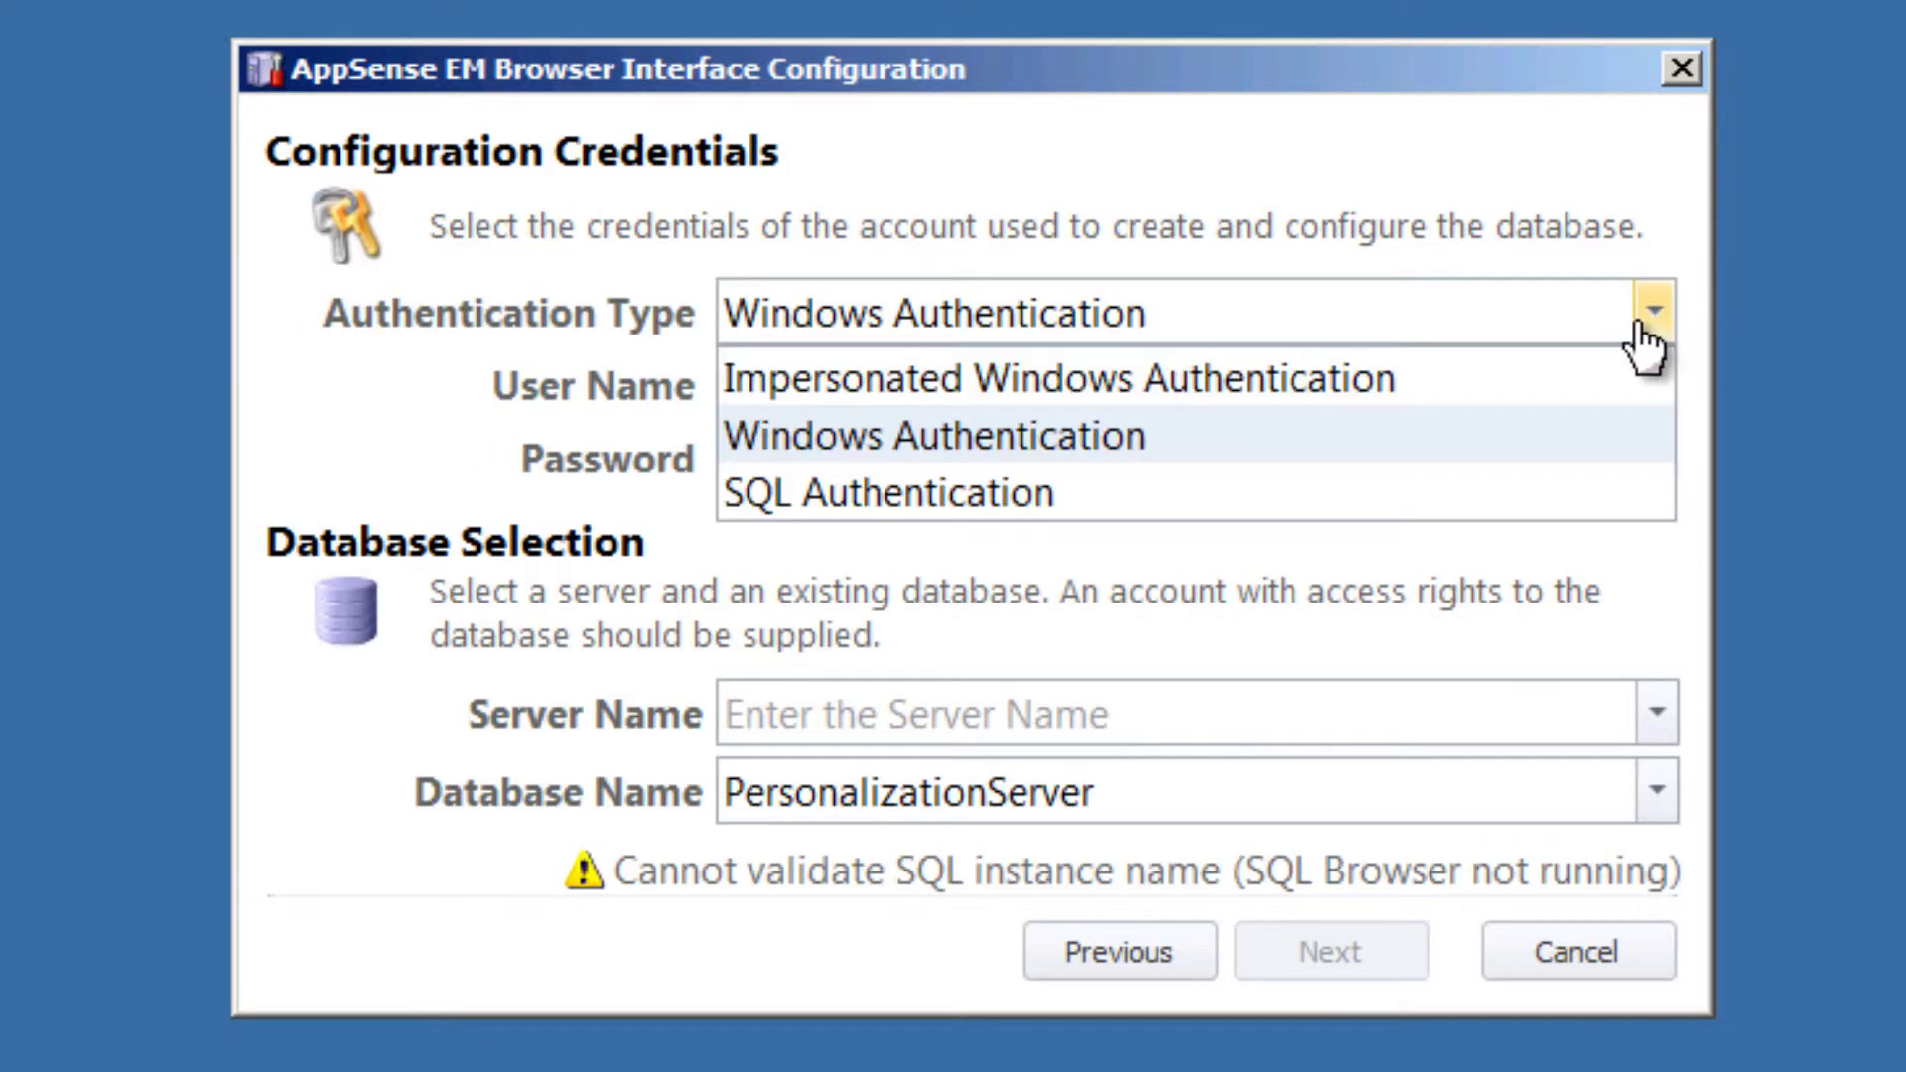
pyautogui.click(1347, 374)
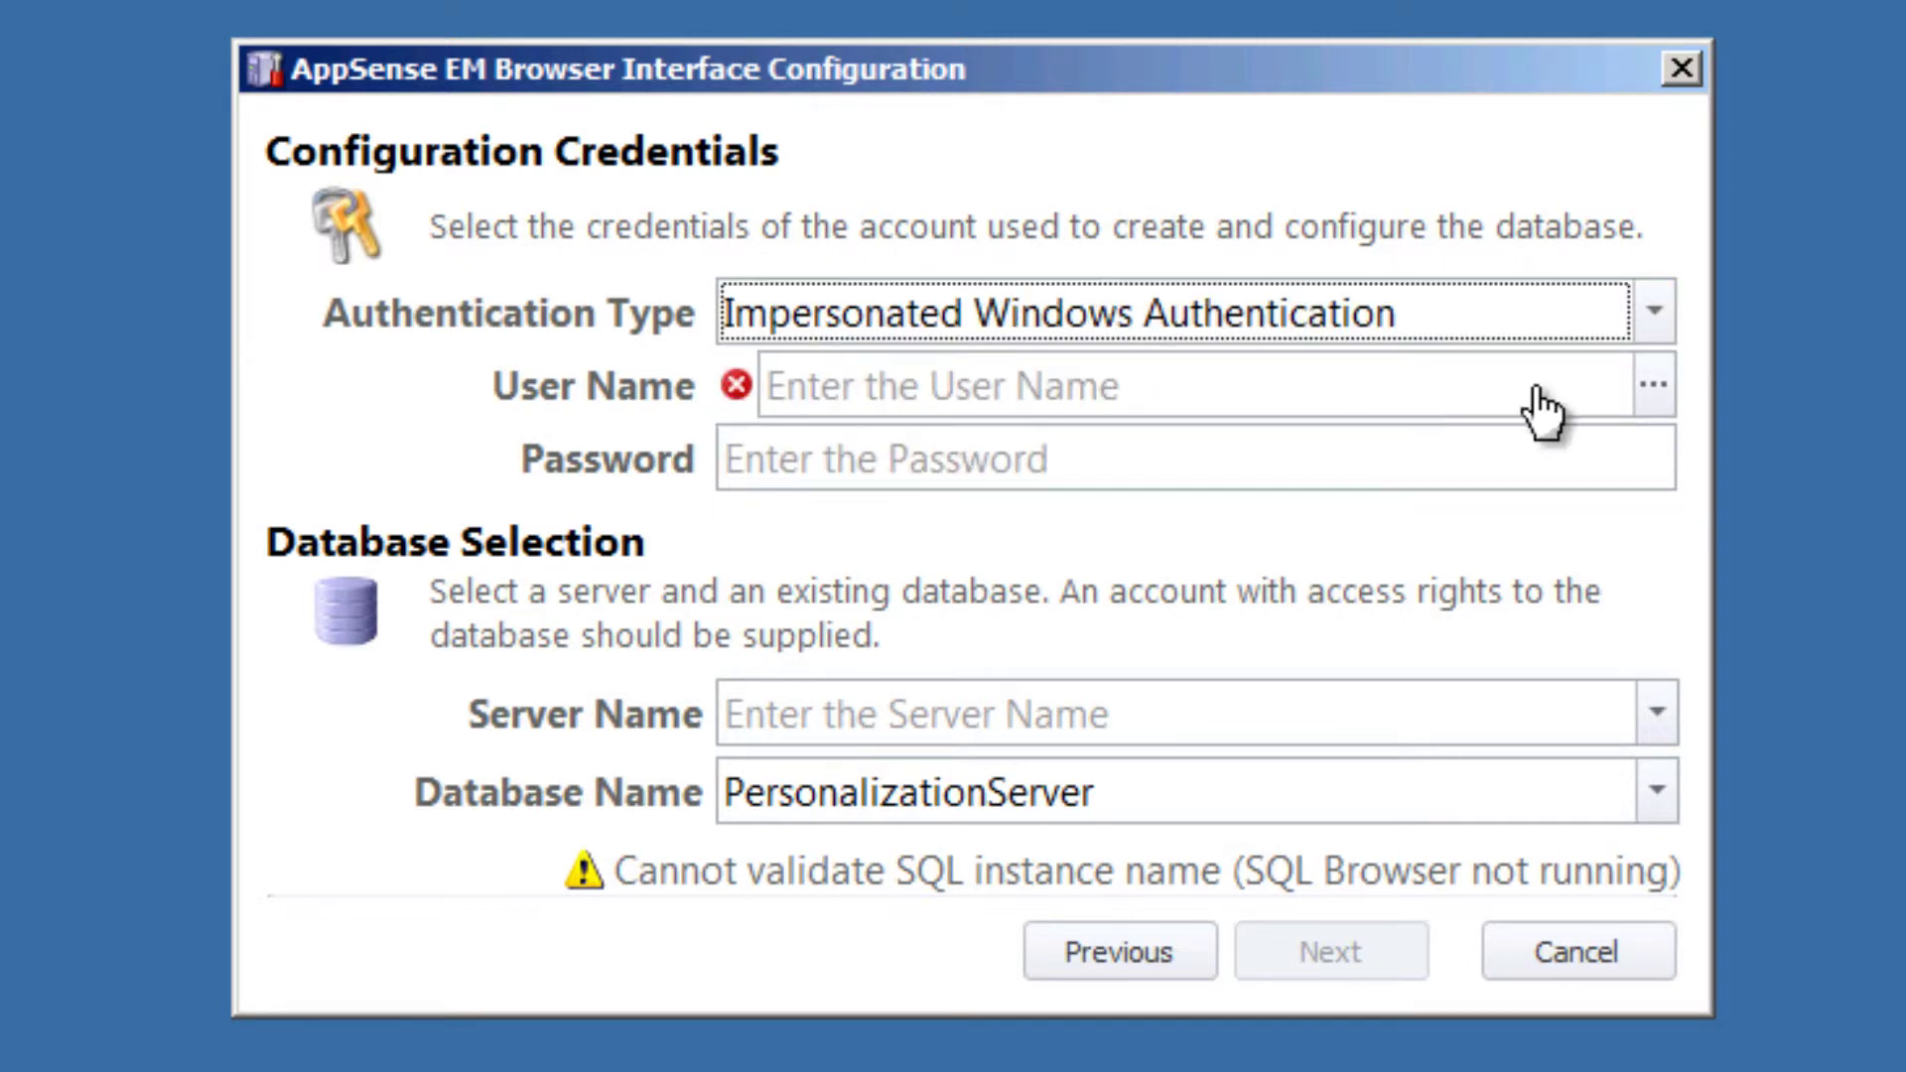
pyautogui.click(1654, 397)
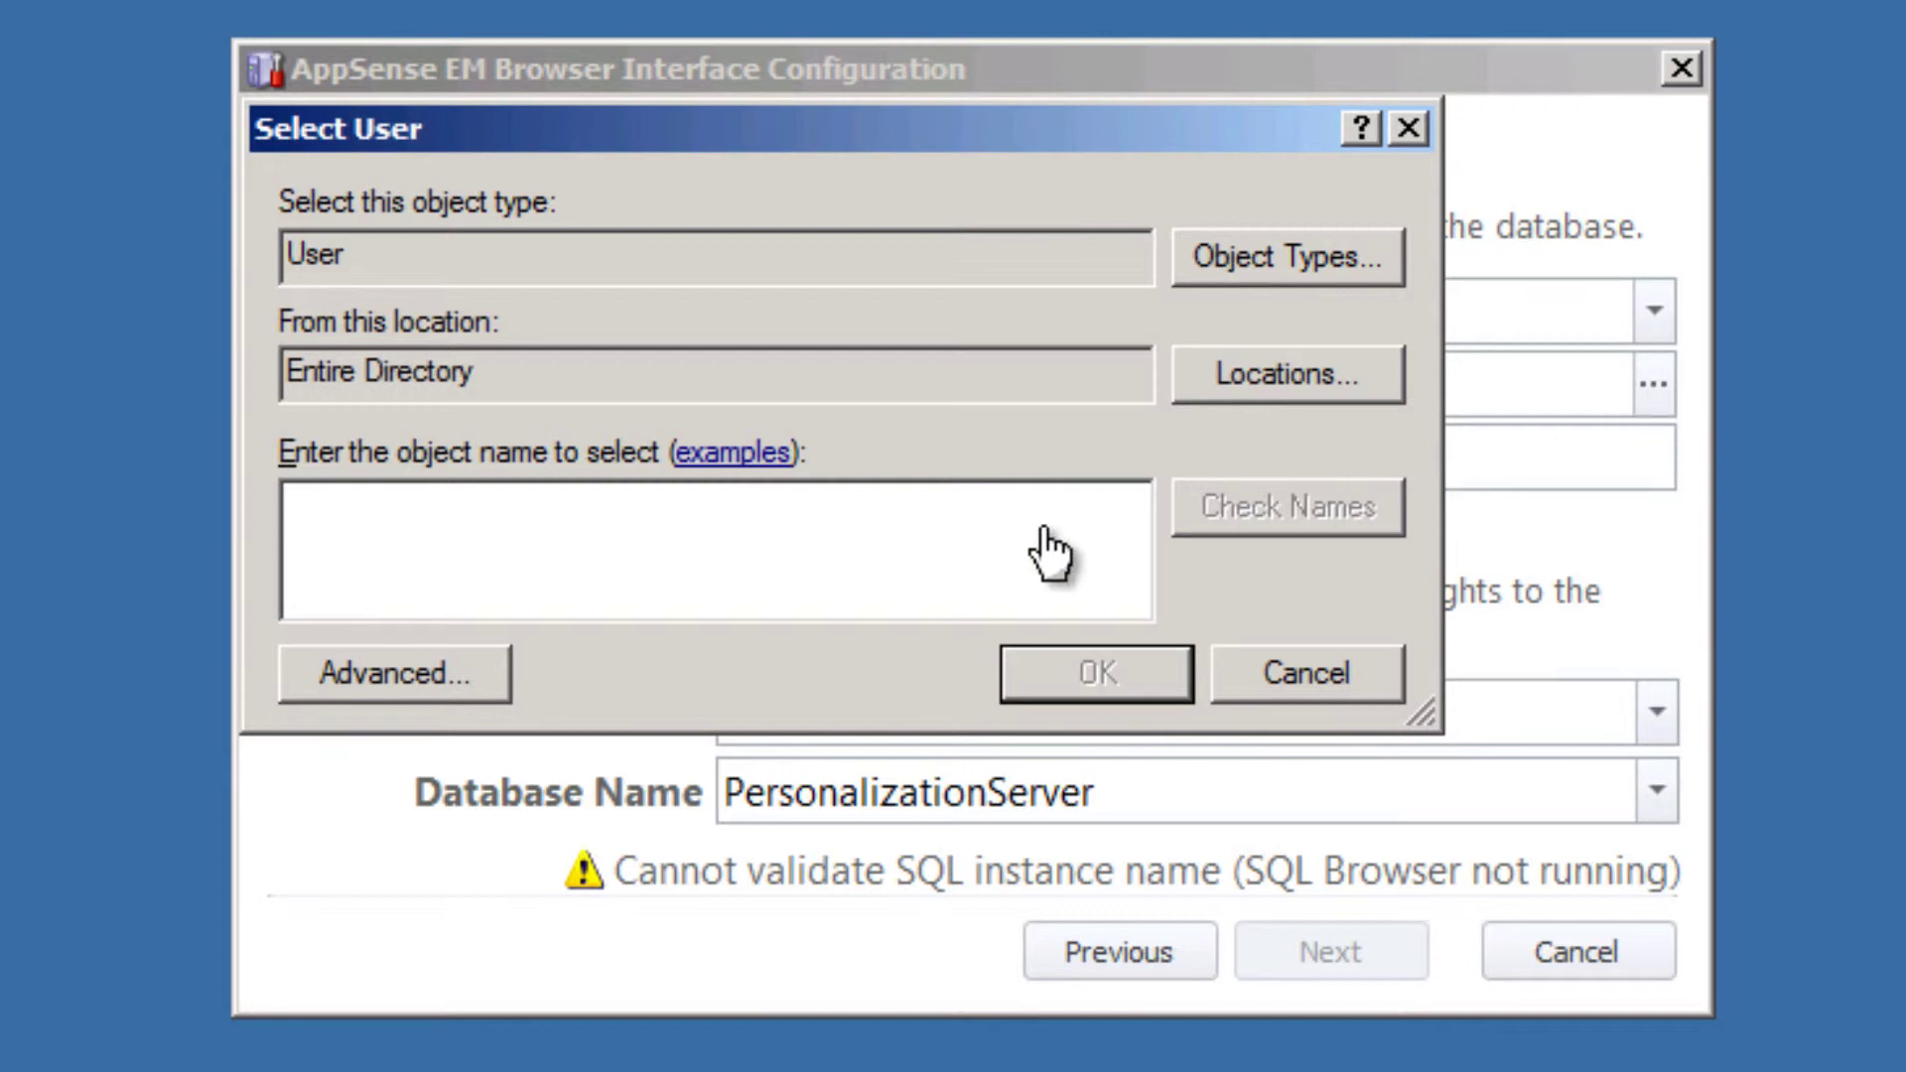
pyautogui.write('appsen')
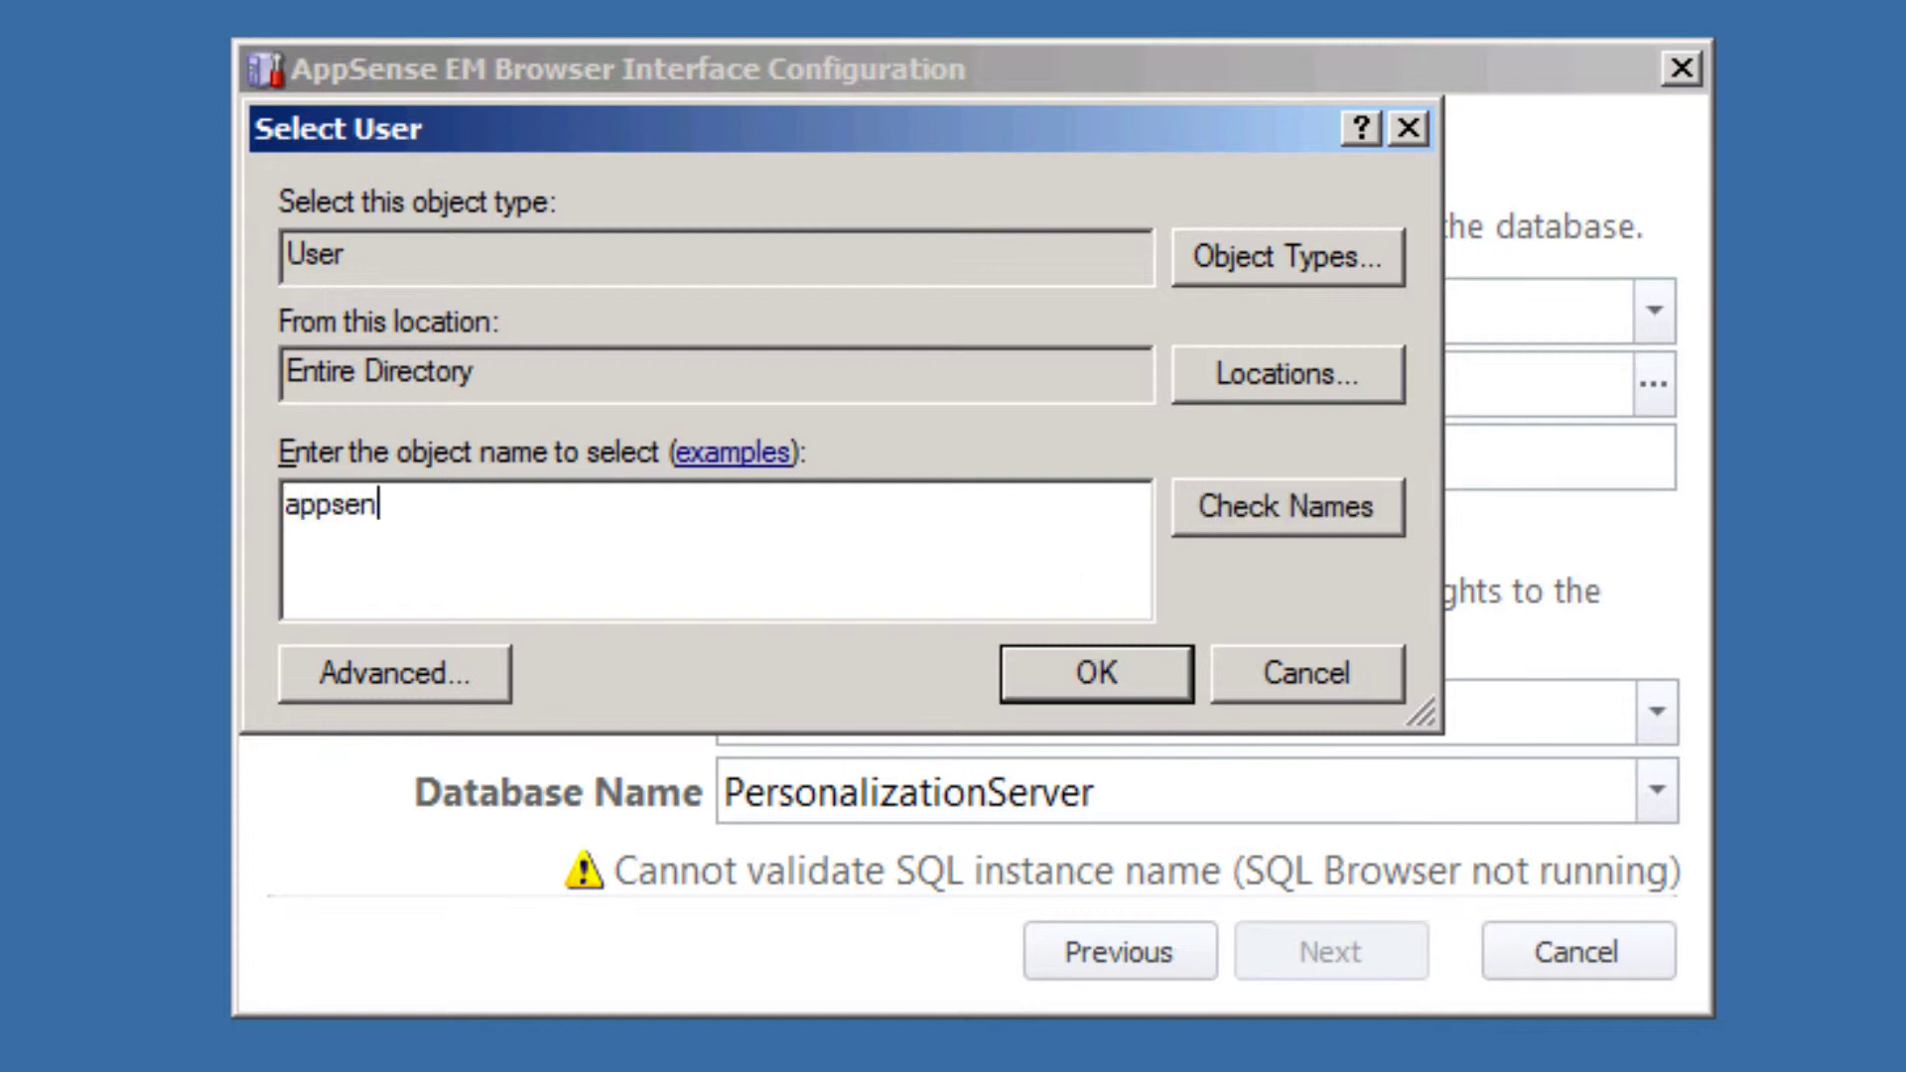
pyautogui.write('secfg')
pyautogui.press('Return')
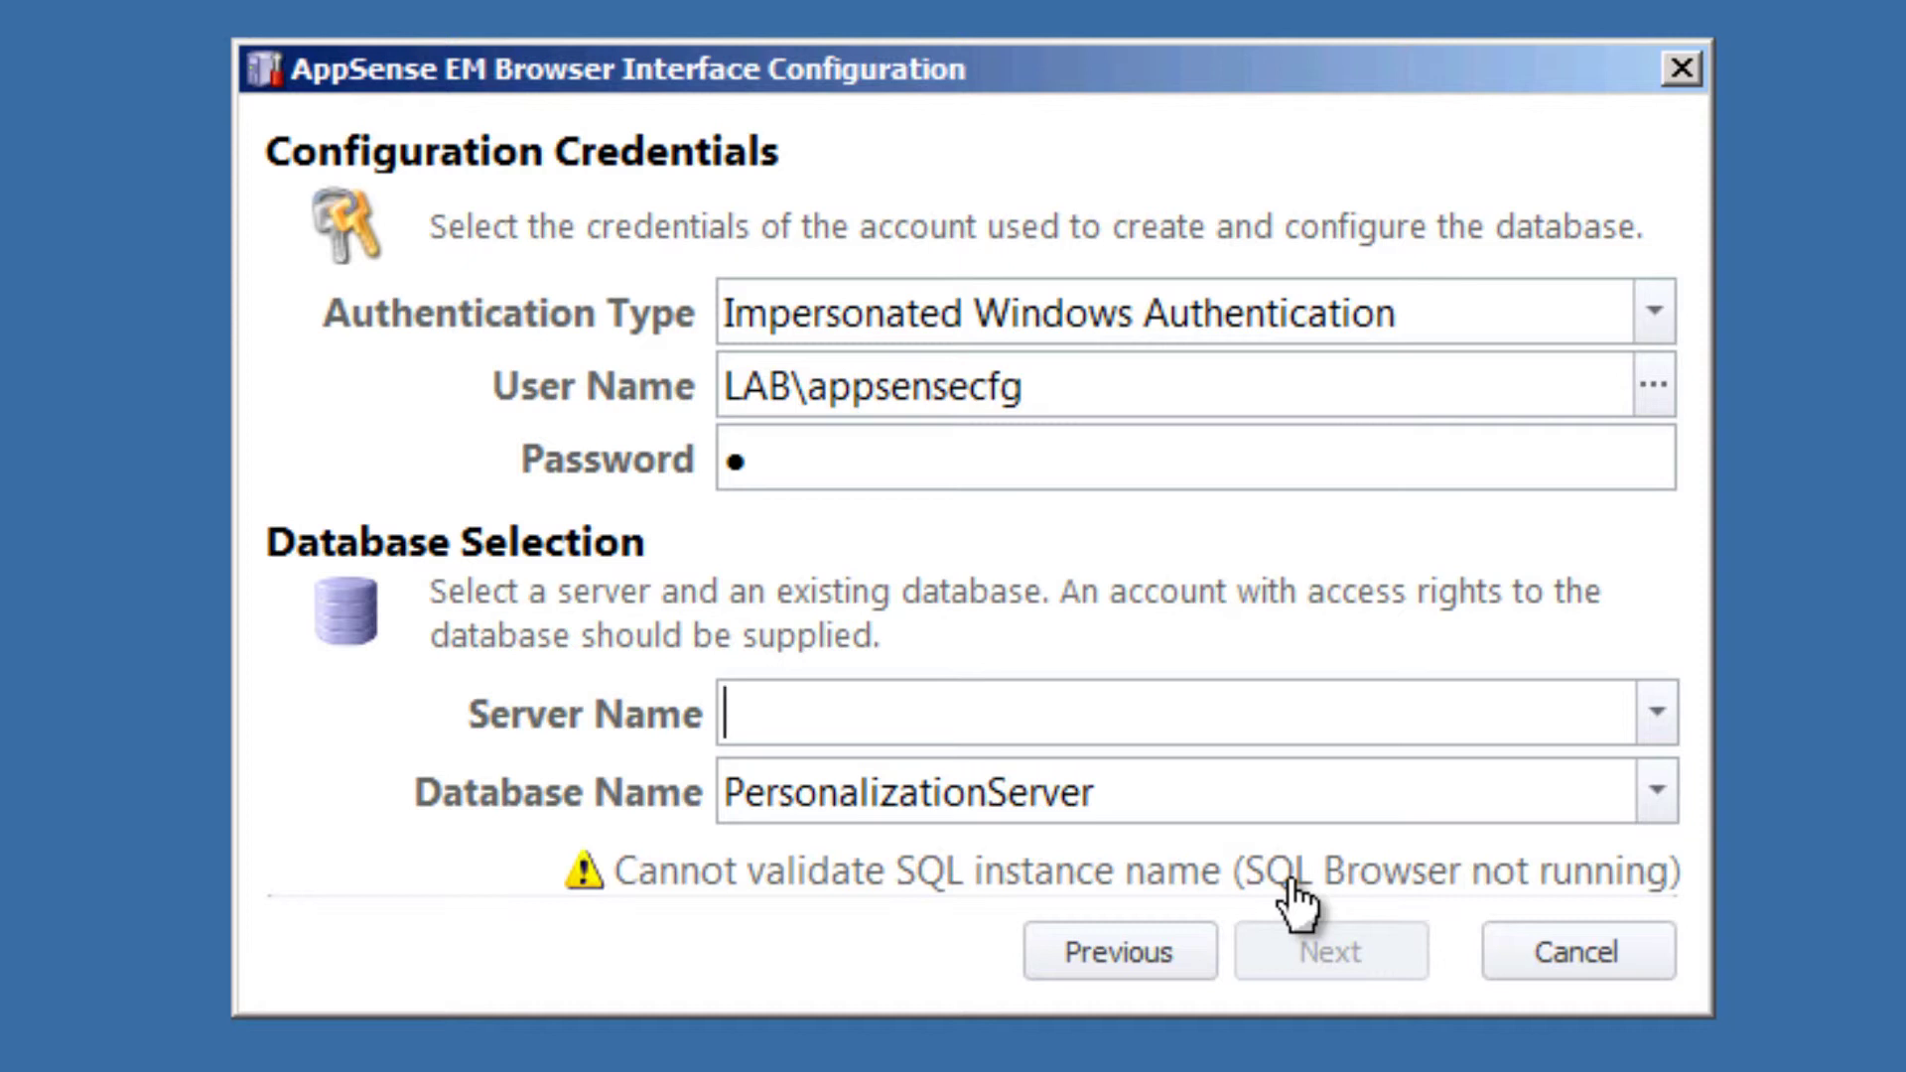
pyautogui.write('core\\')
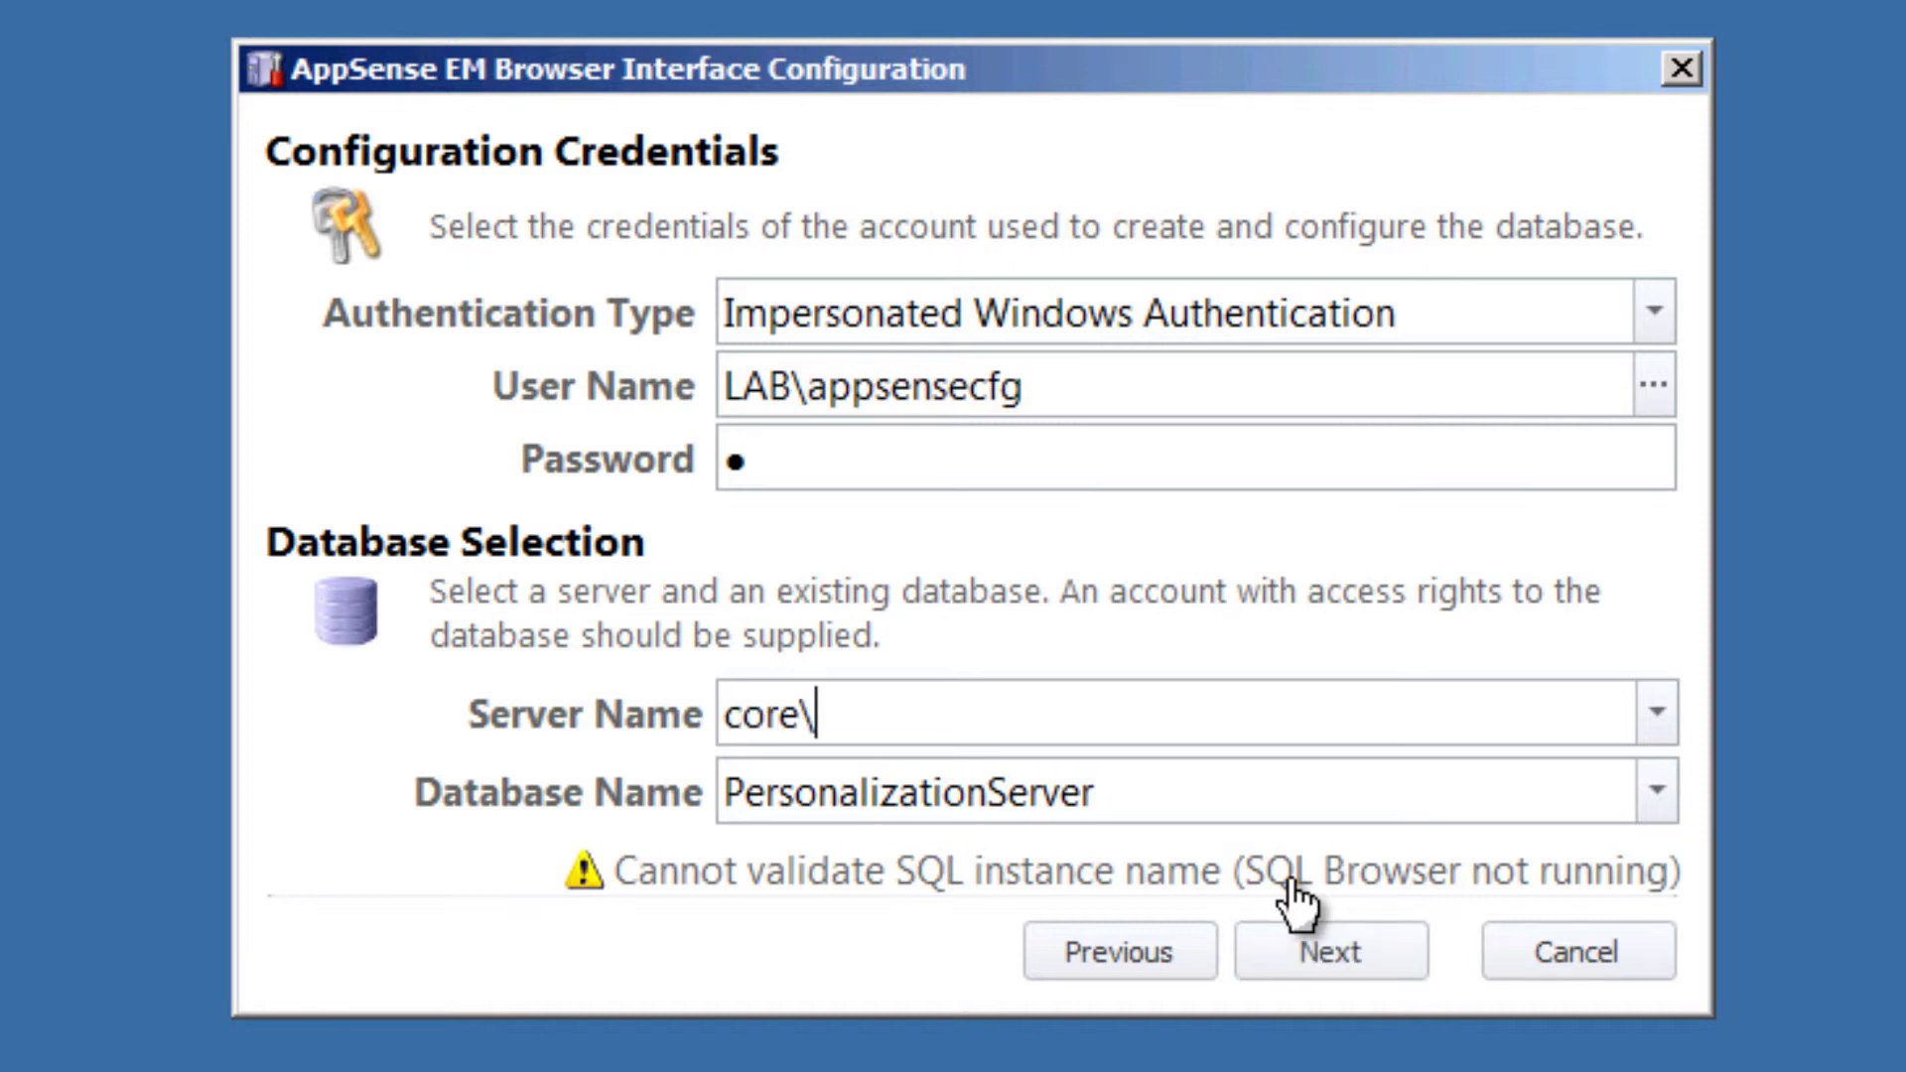
pyautogui.write('sqlexpress')
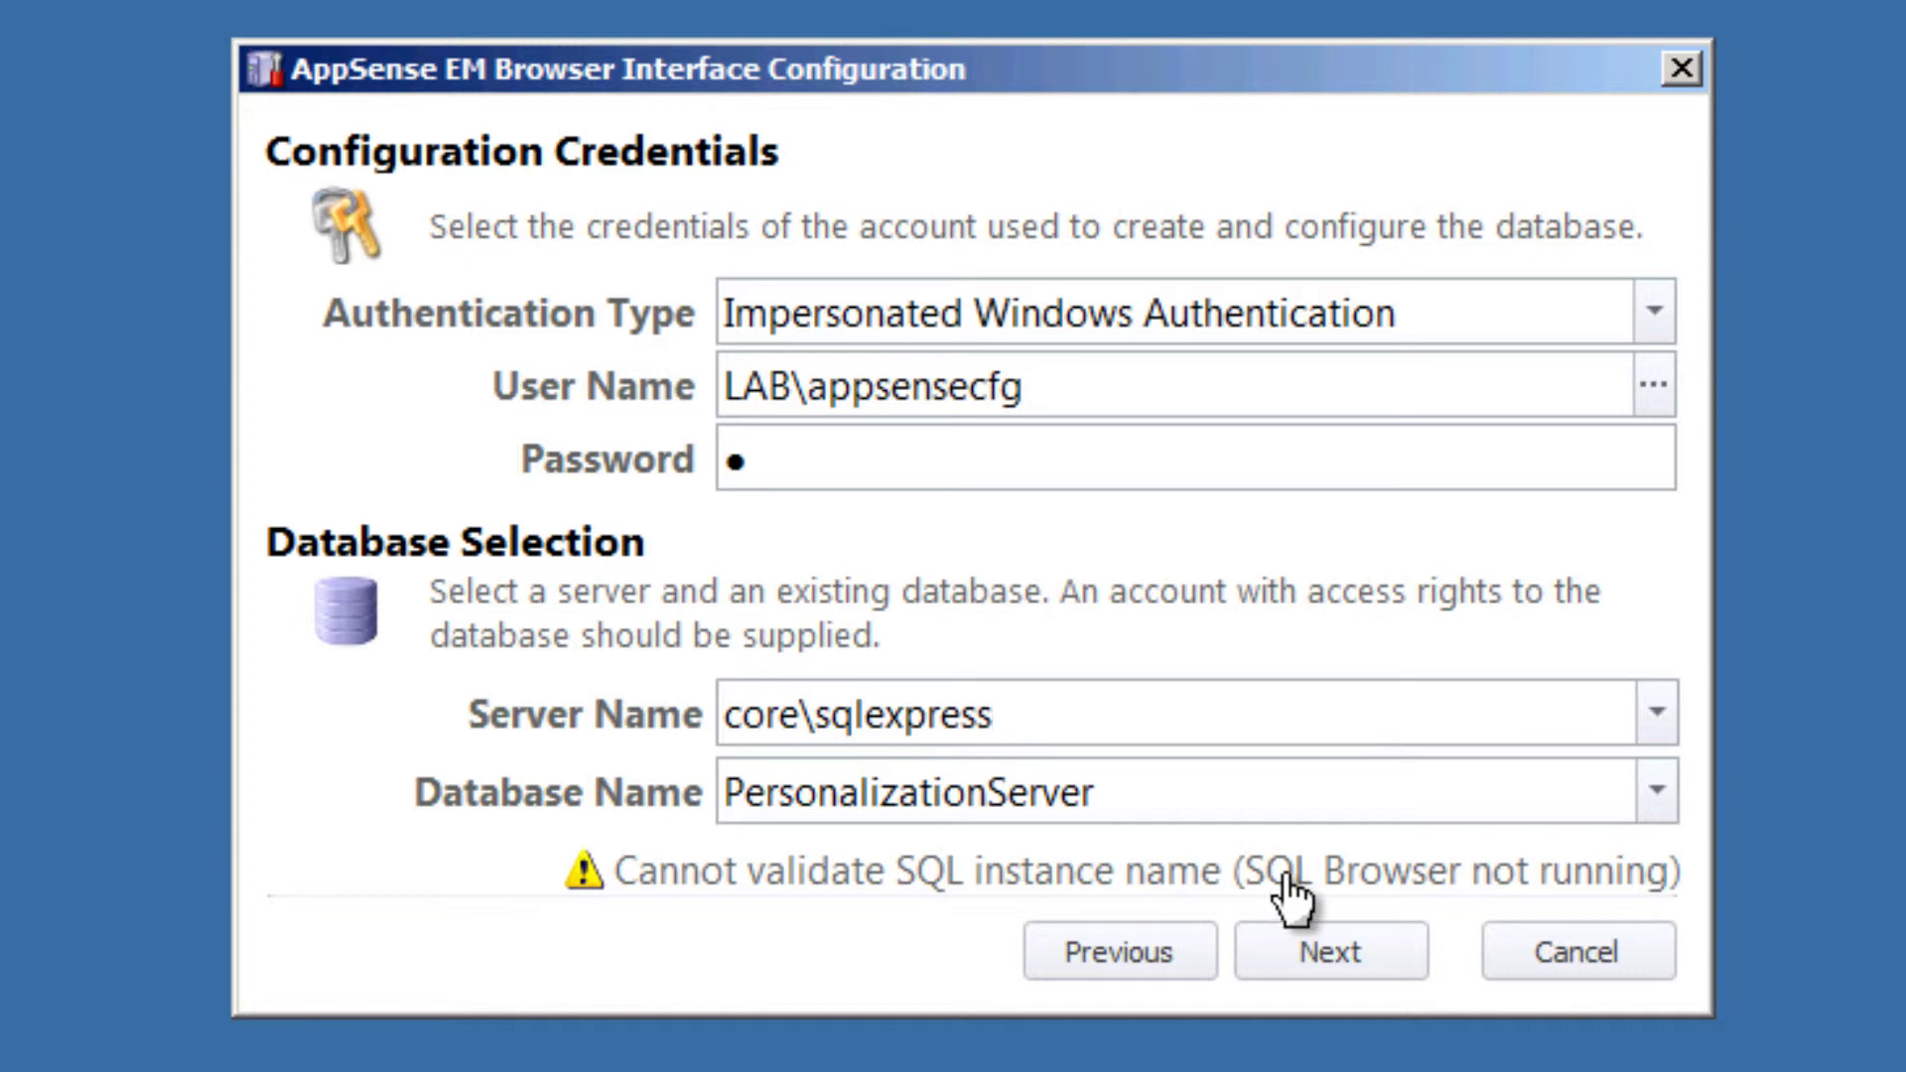
pyautogui.click(1338, 961)
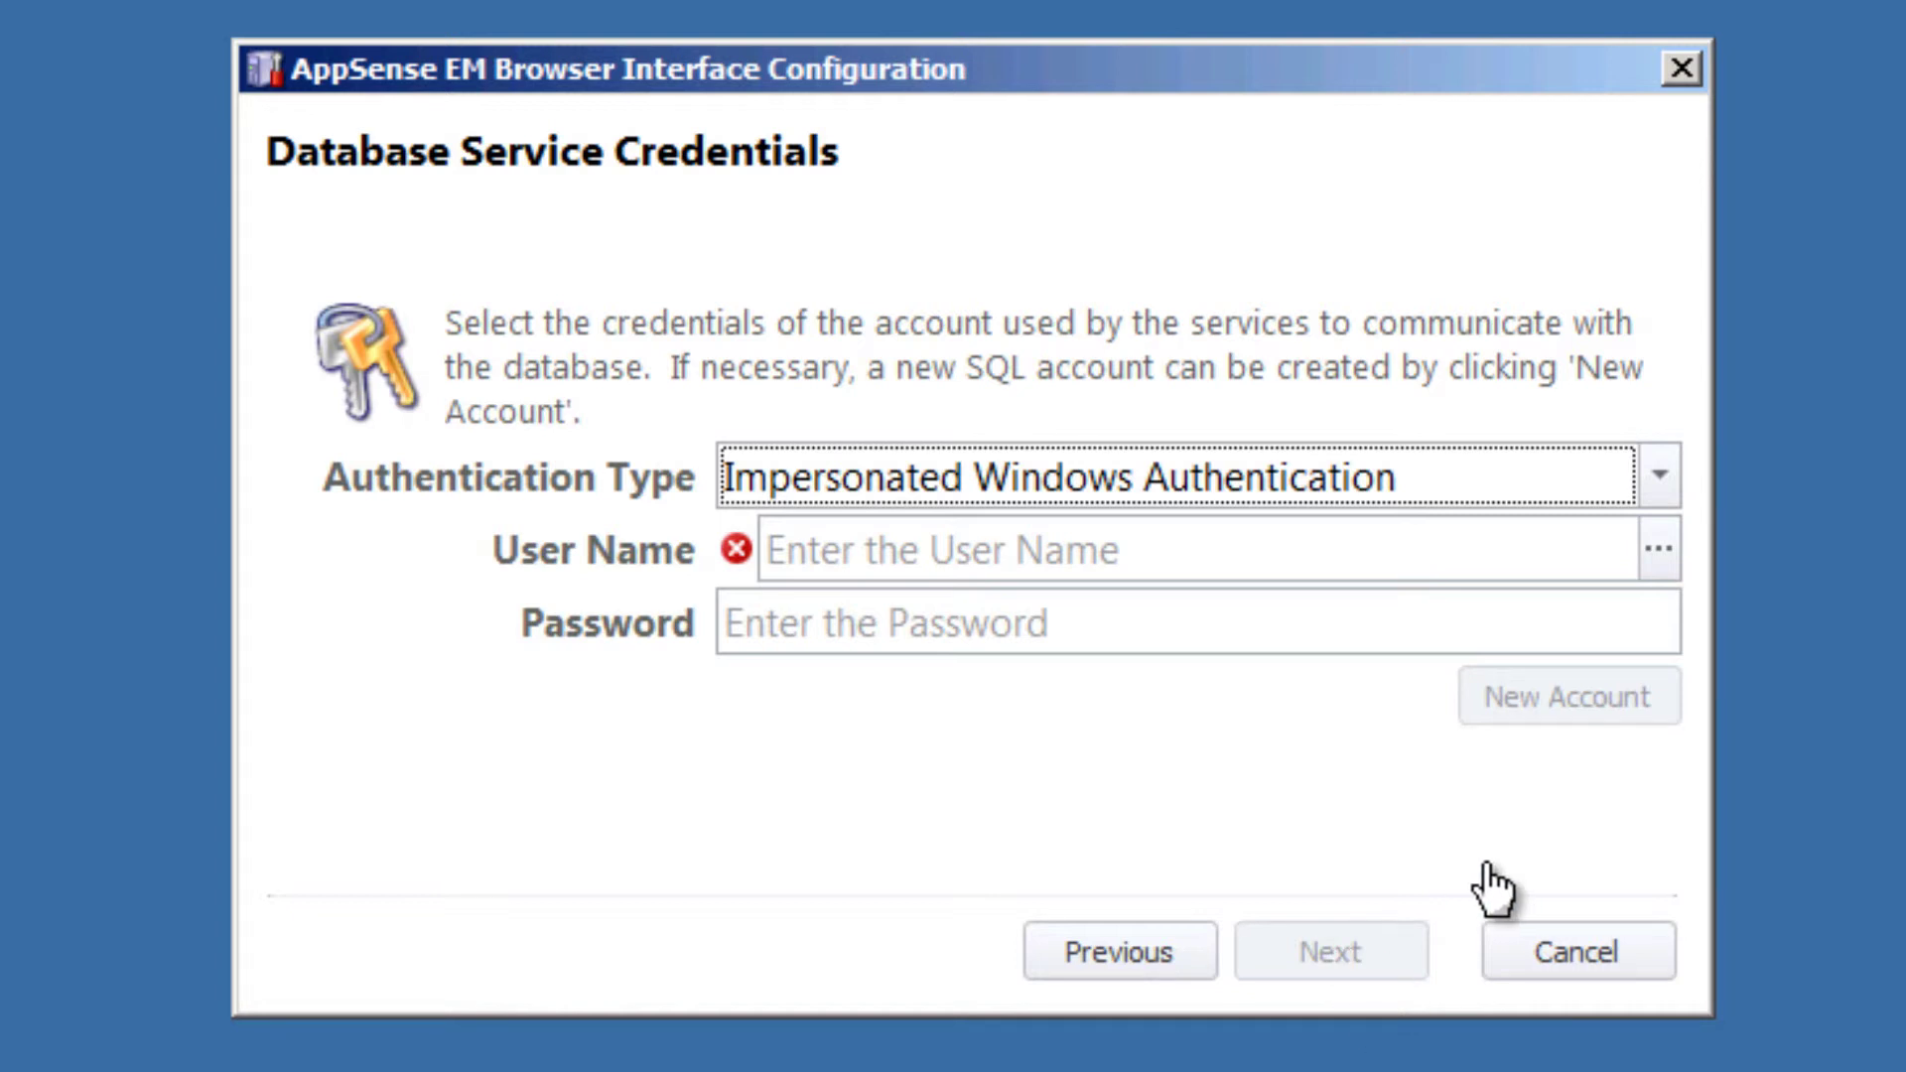
# Set the AppSense service account for database access, apply the configuration, and launch the Server Configuration Utility
pyautogui.click(1438, 554)
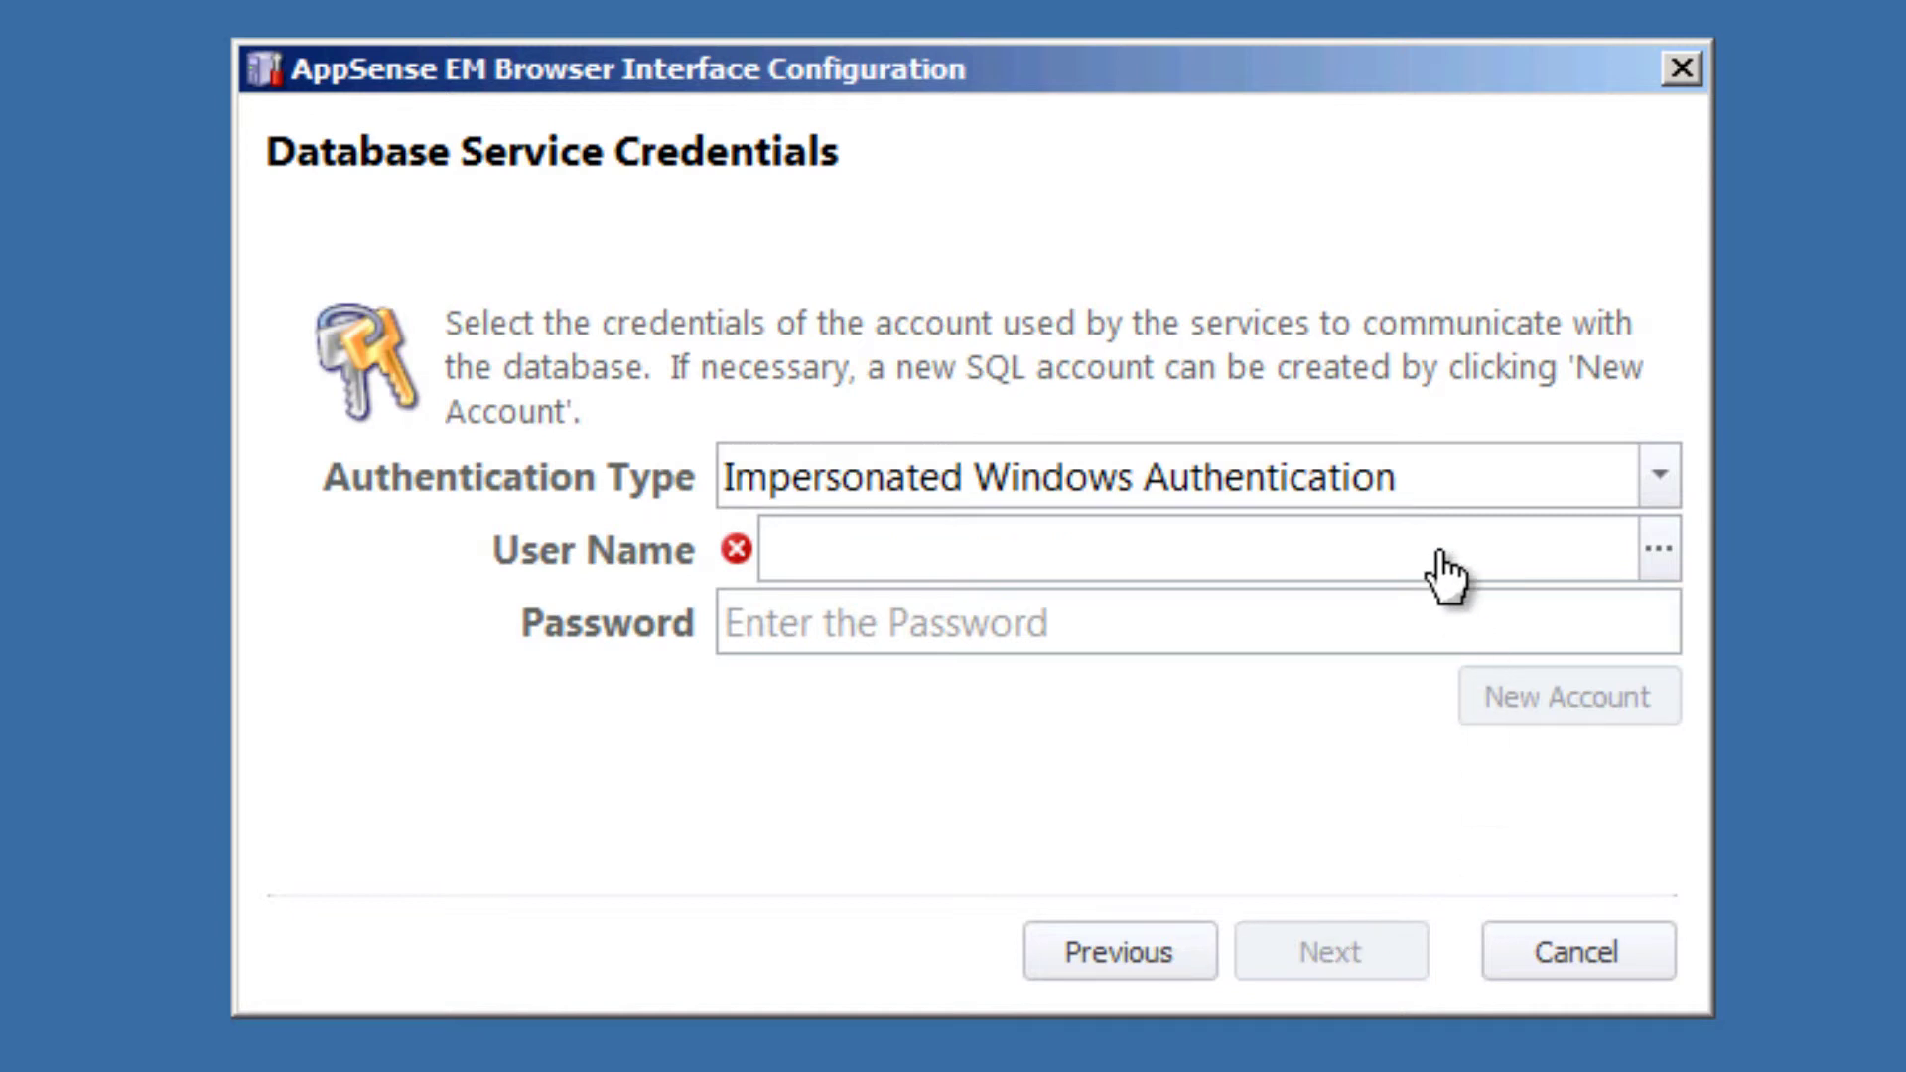
pyautogui.write('appse')
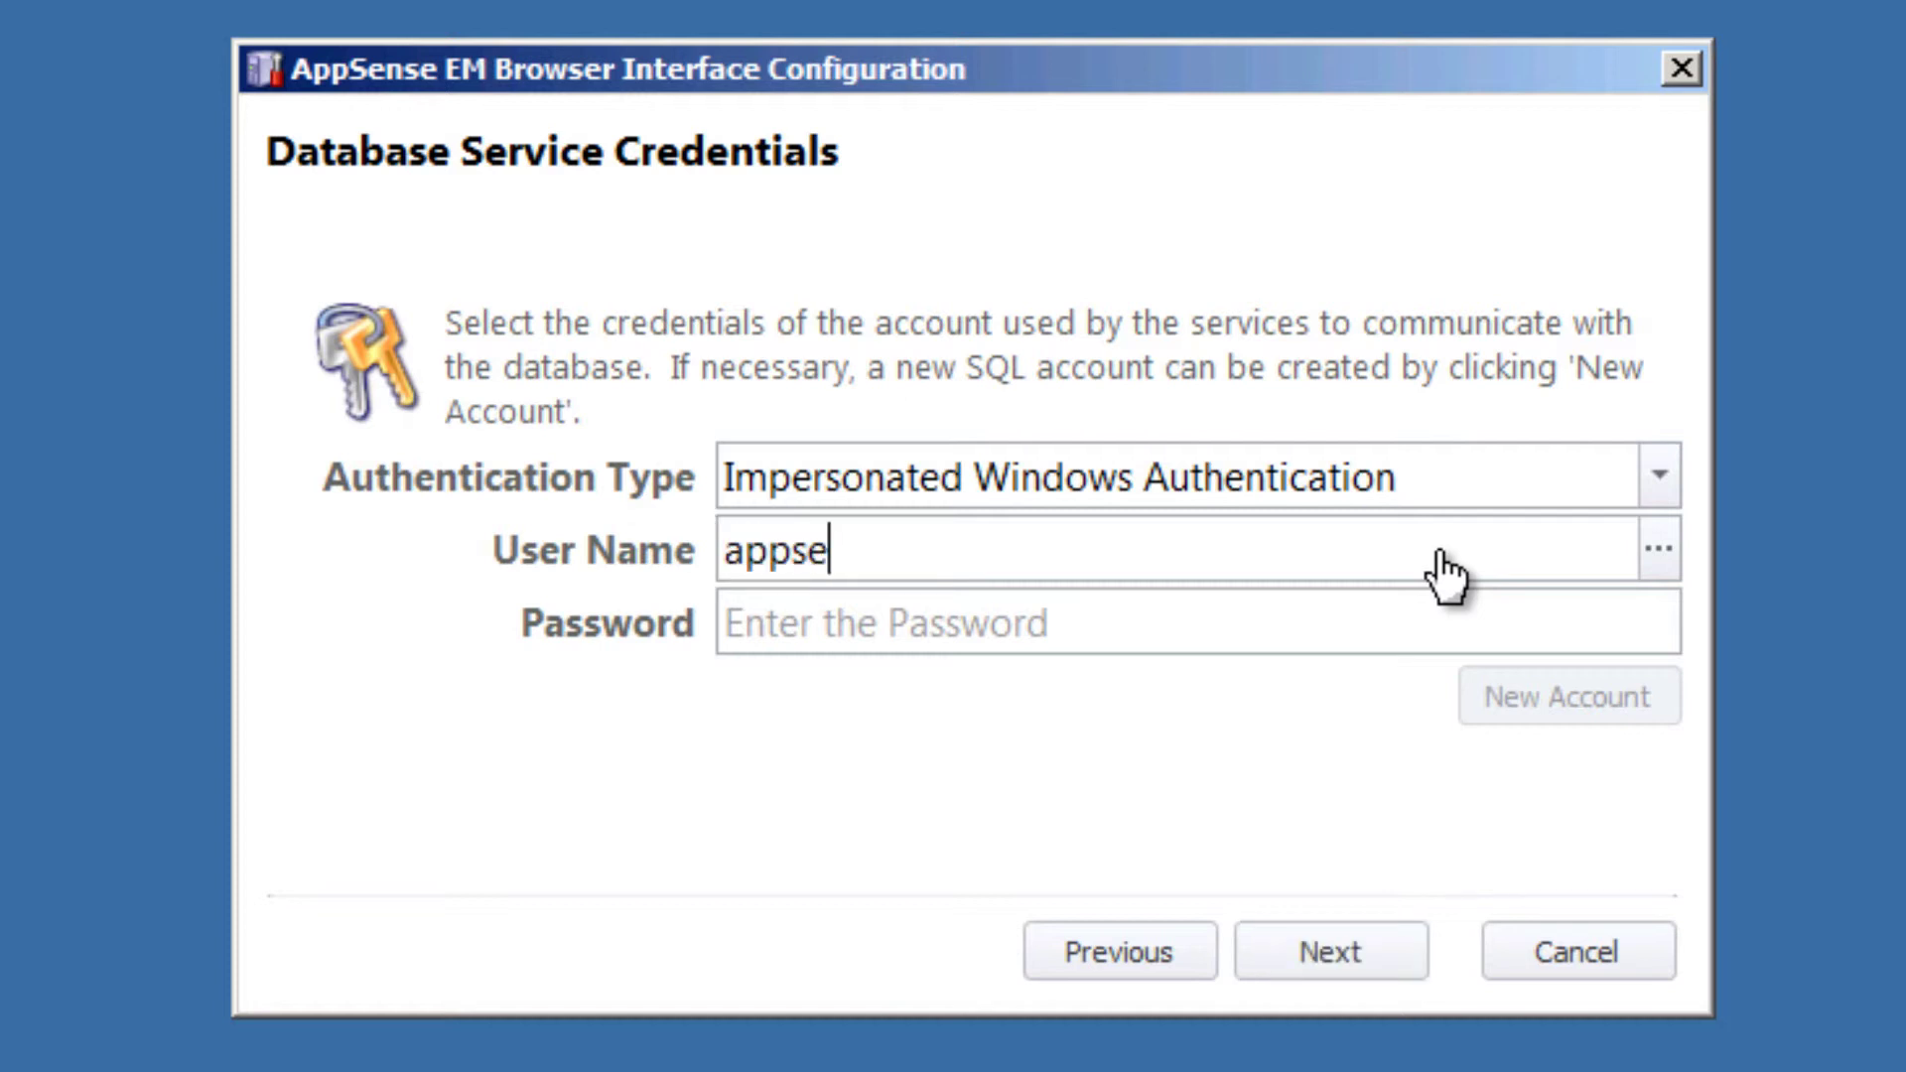
pyautogui.write('nsesvc')
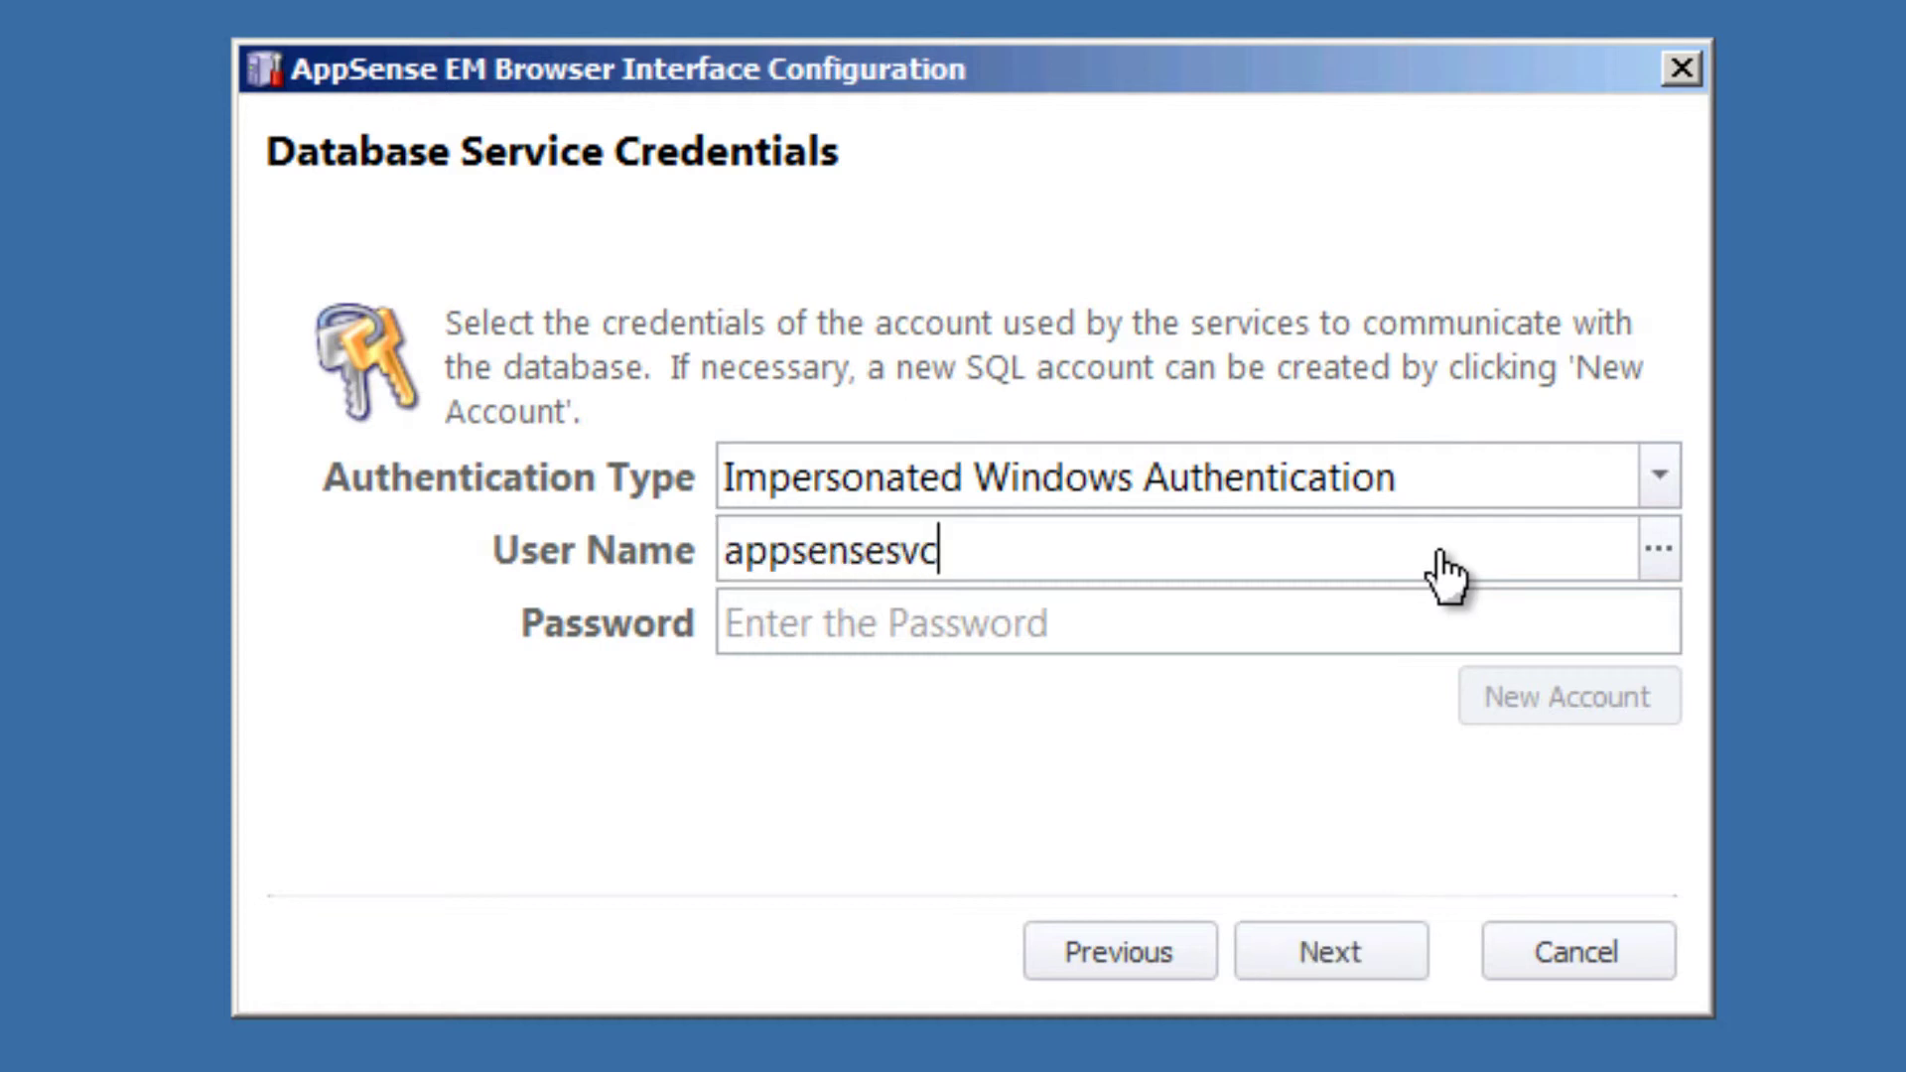
pyautogui.click(1656, 552)
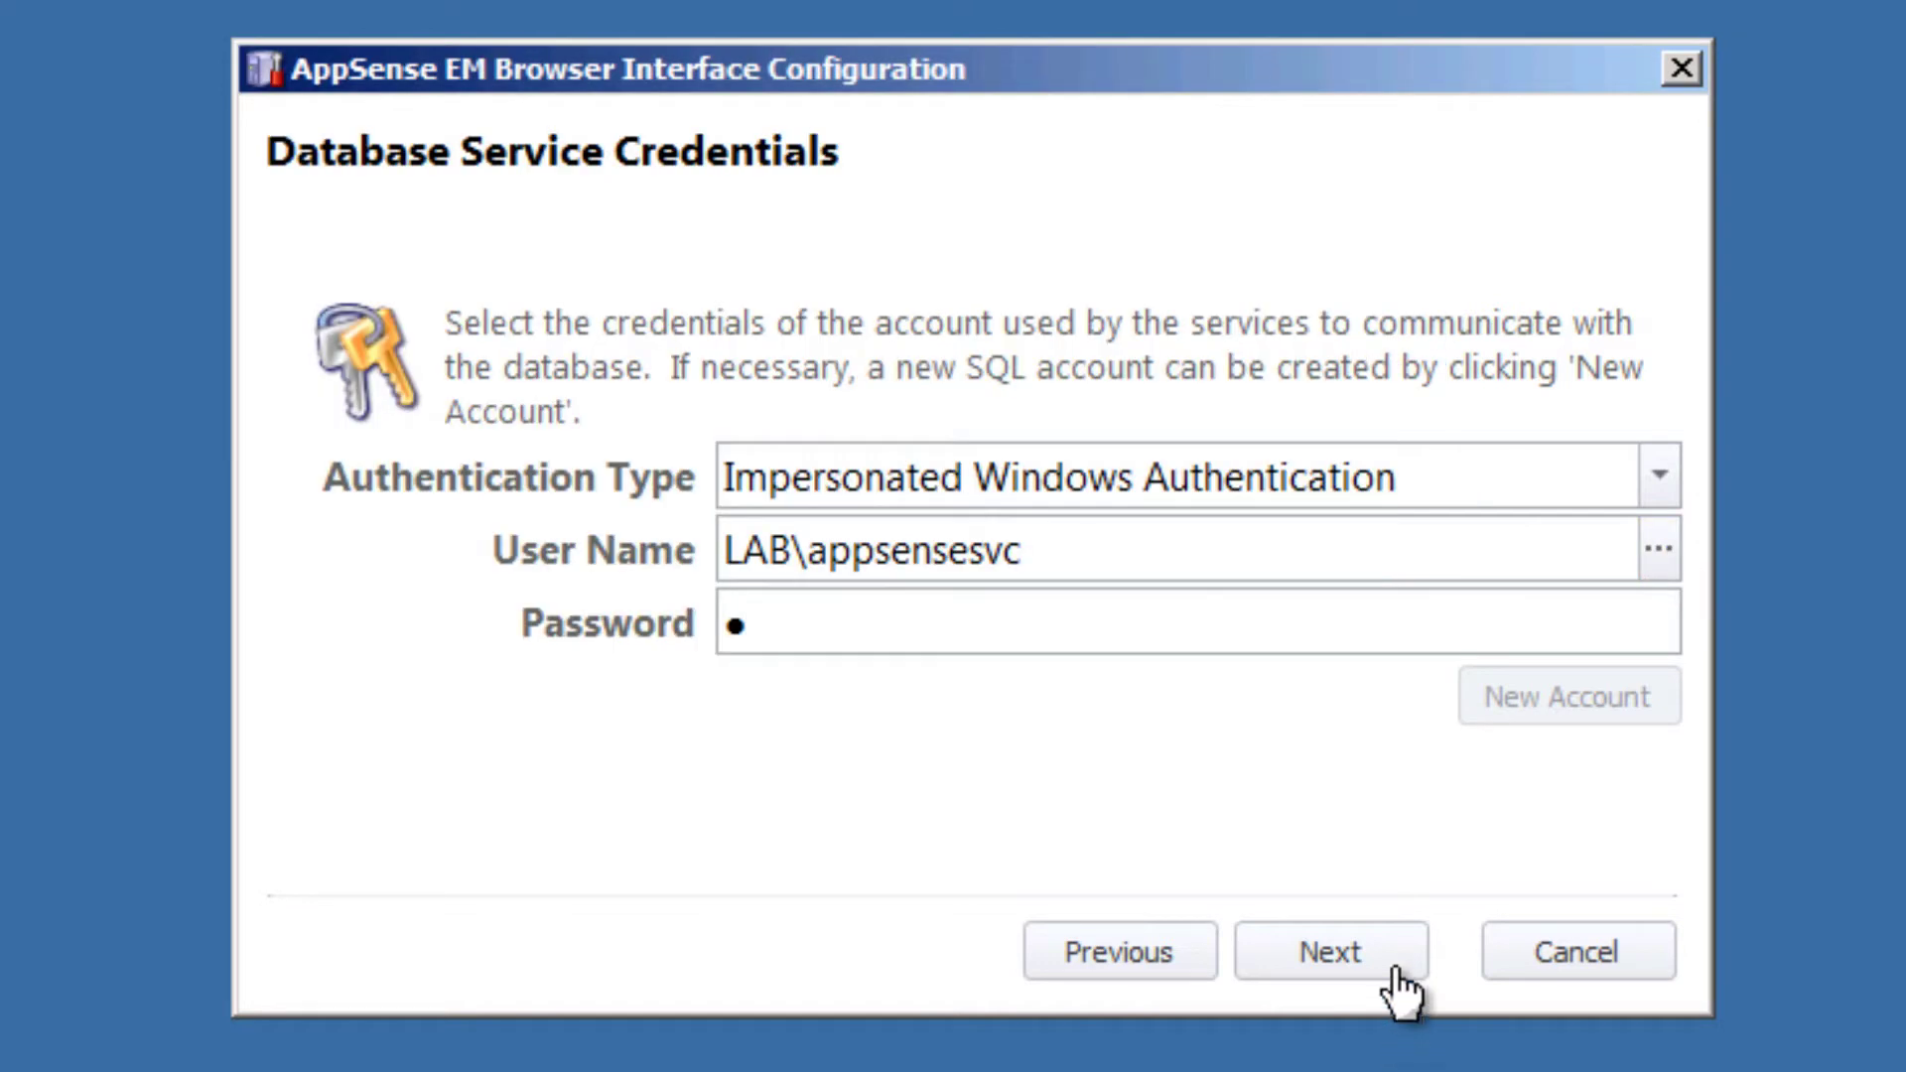
pyautogui.click(1398, 953)
pyautogui.click(1398, 953)
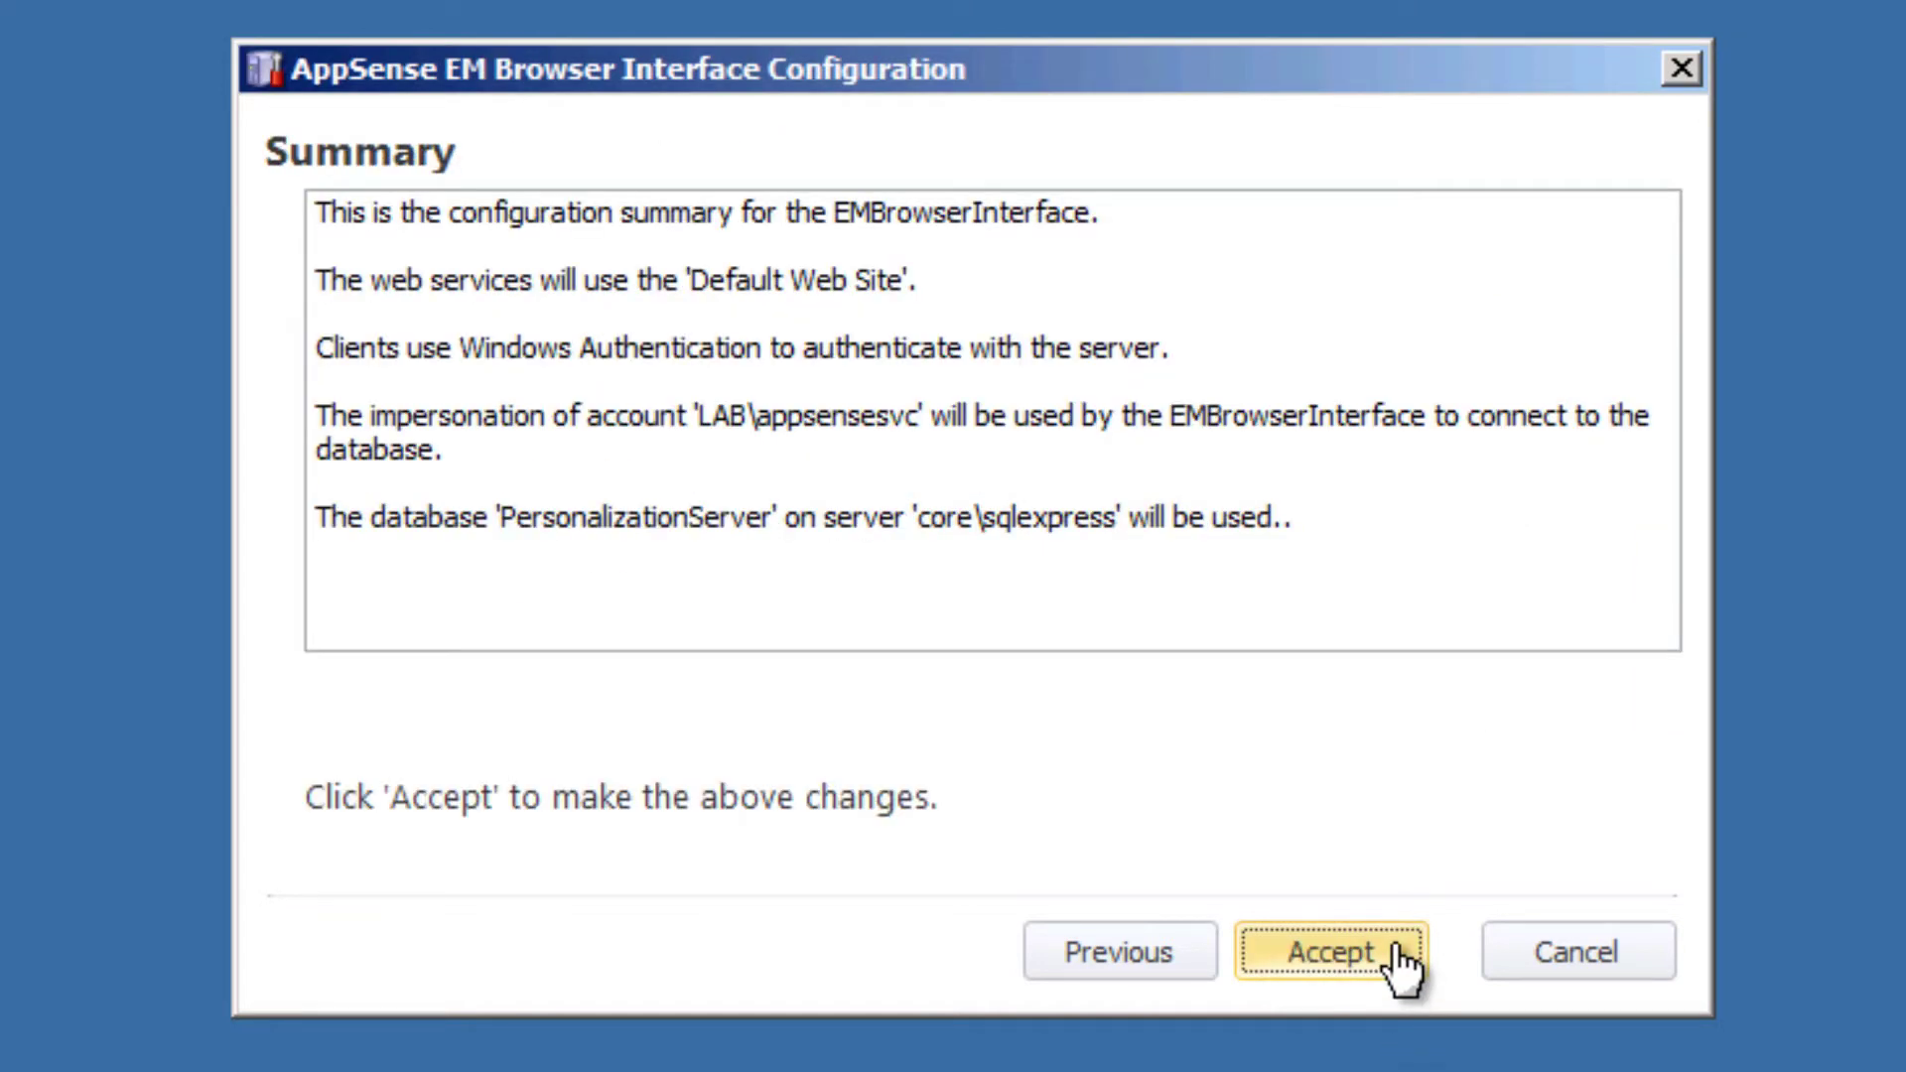
pyautogui.click(1330, 953)
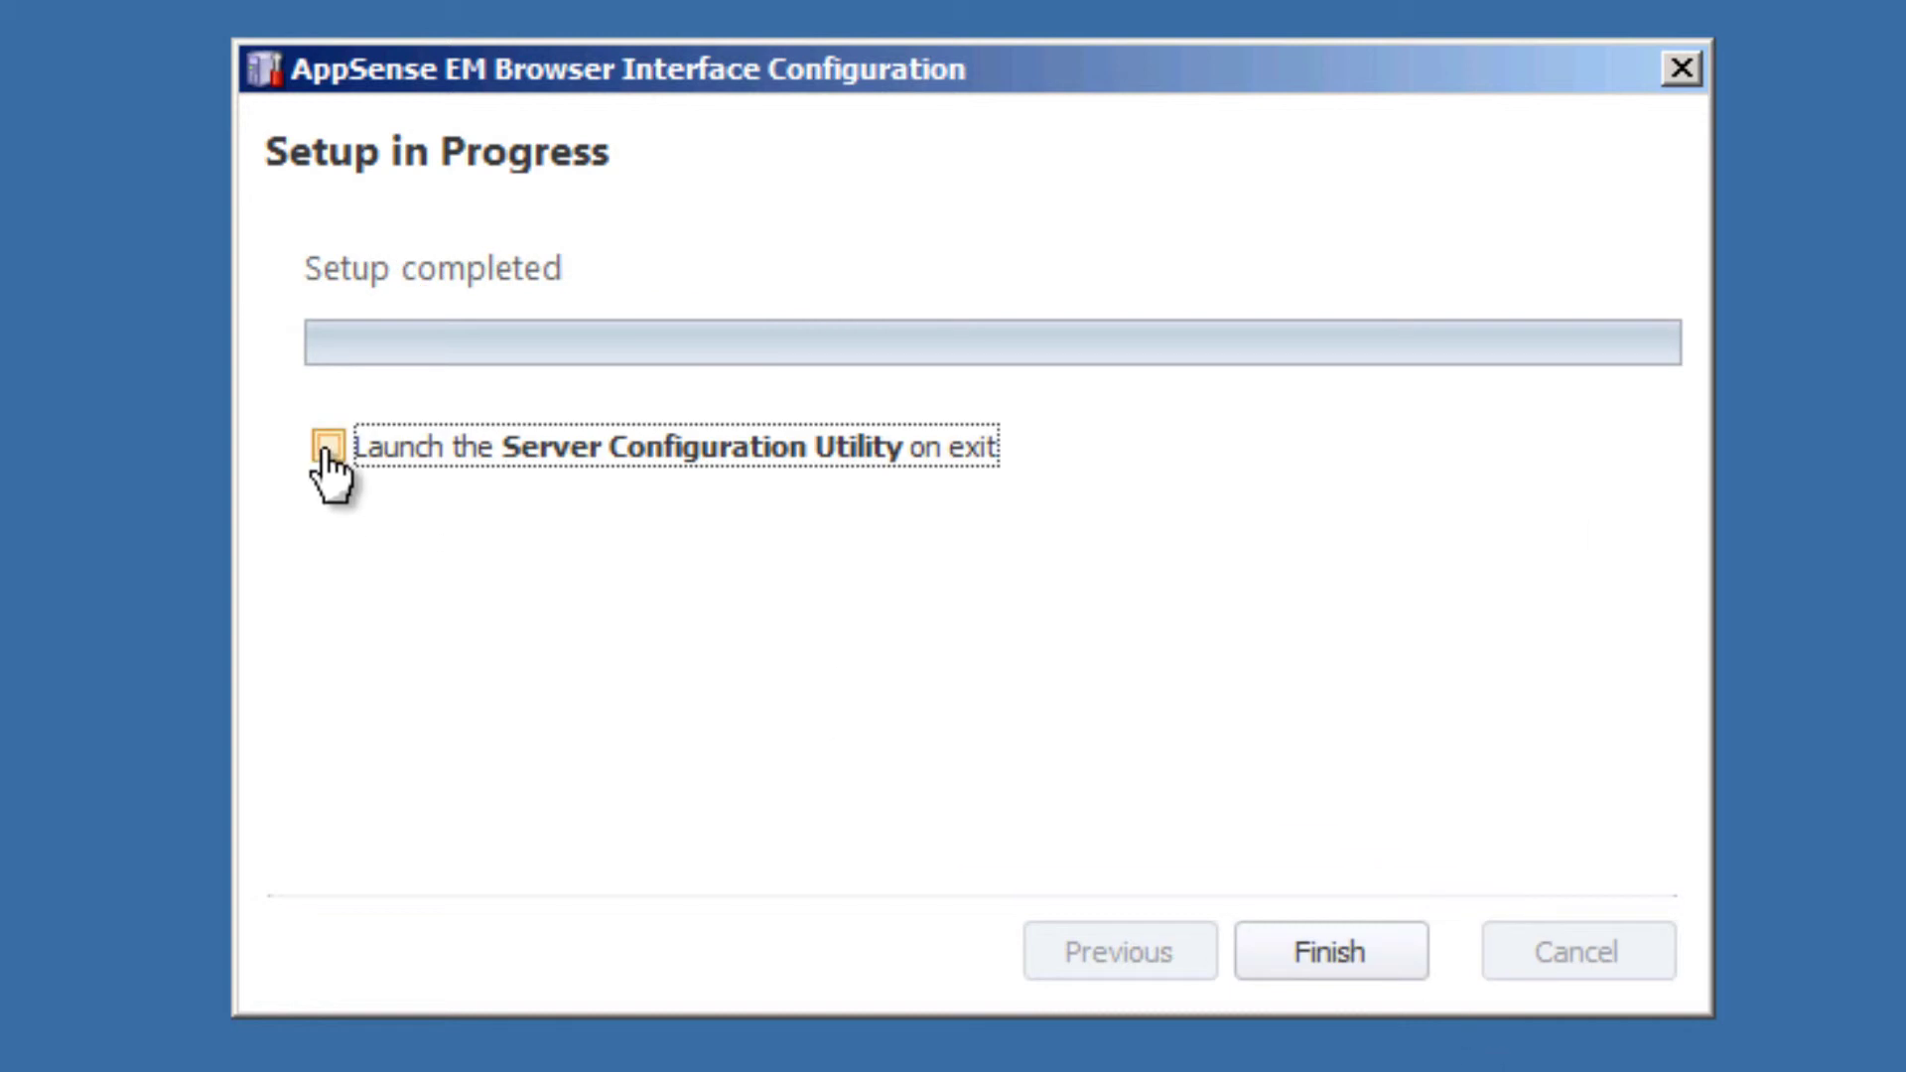
pyautogui.click(328, 446)
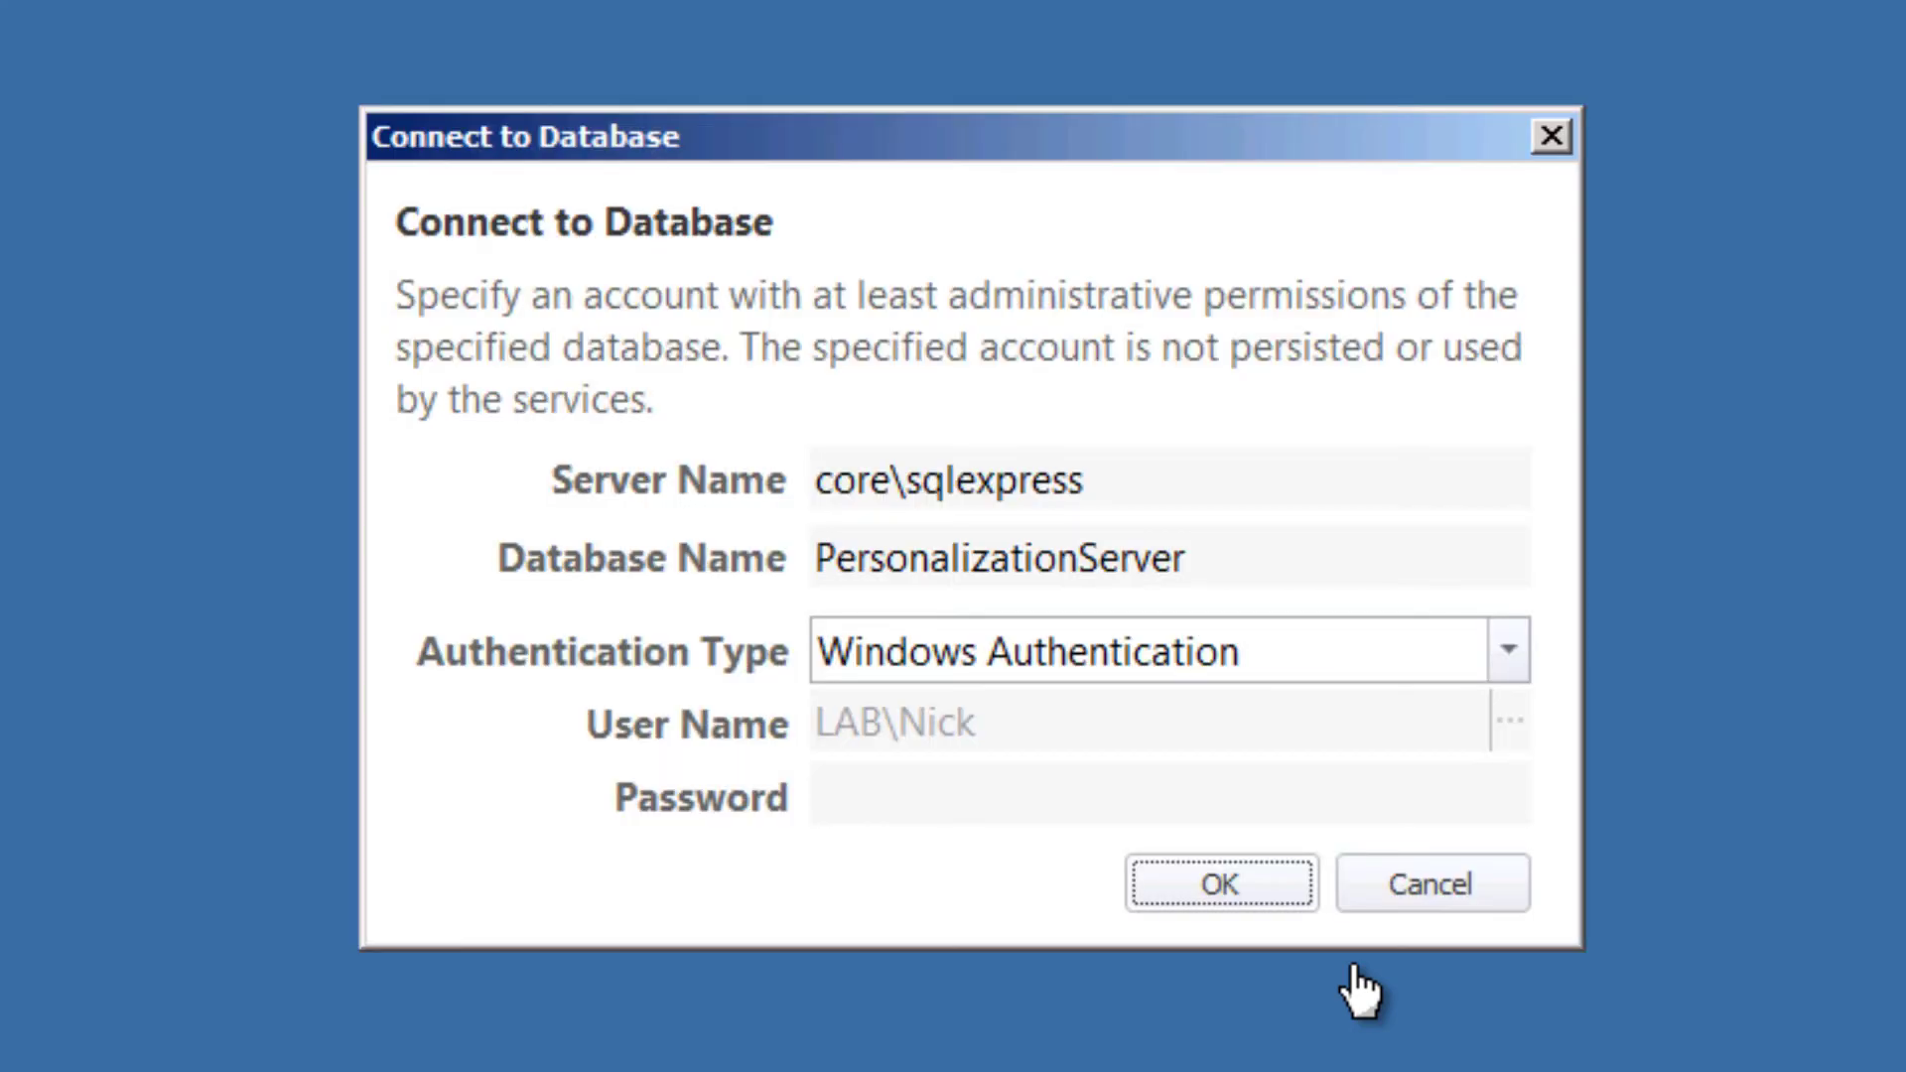
# Connect to PersonalizationServer on core\sqlexpress using Impersonated Windows Authentication as the configuration account
pyautogui.click(1511, 651)
pyautogui.click(1107, 723)
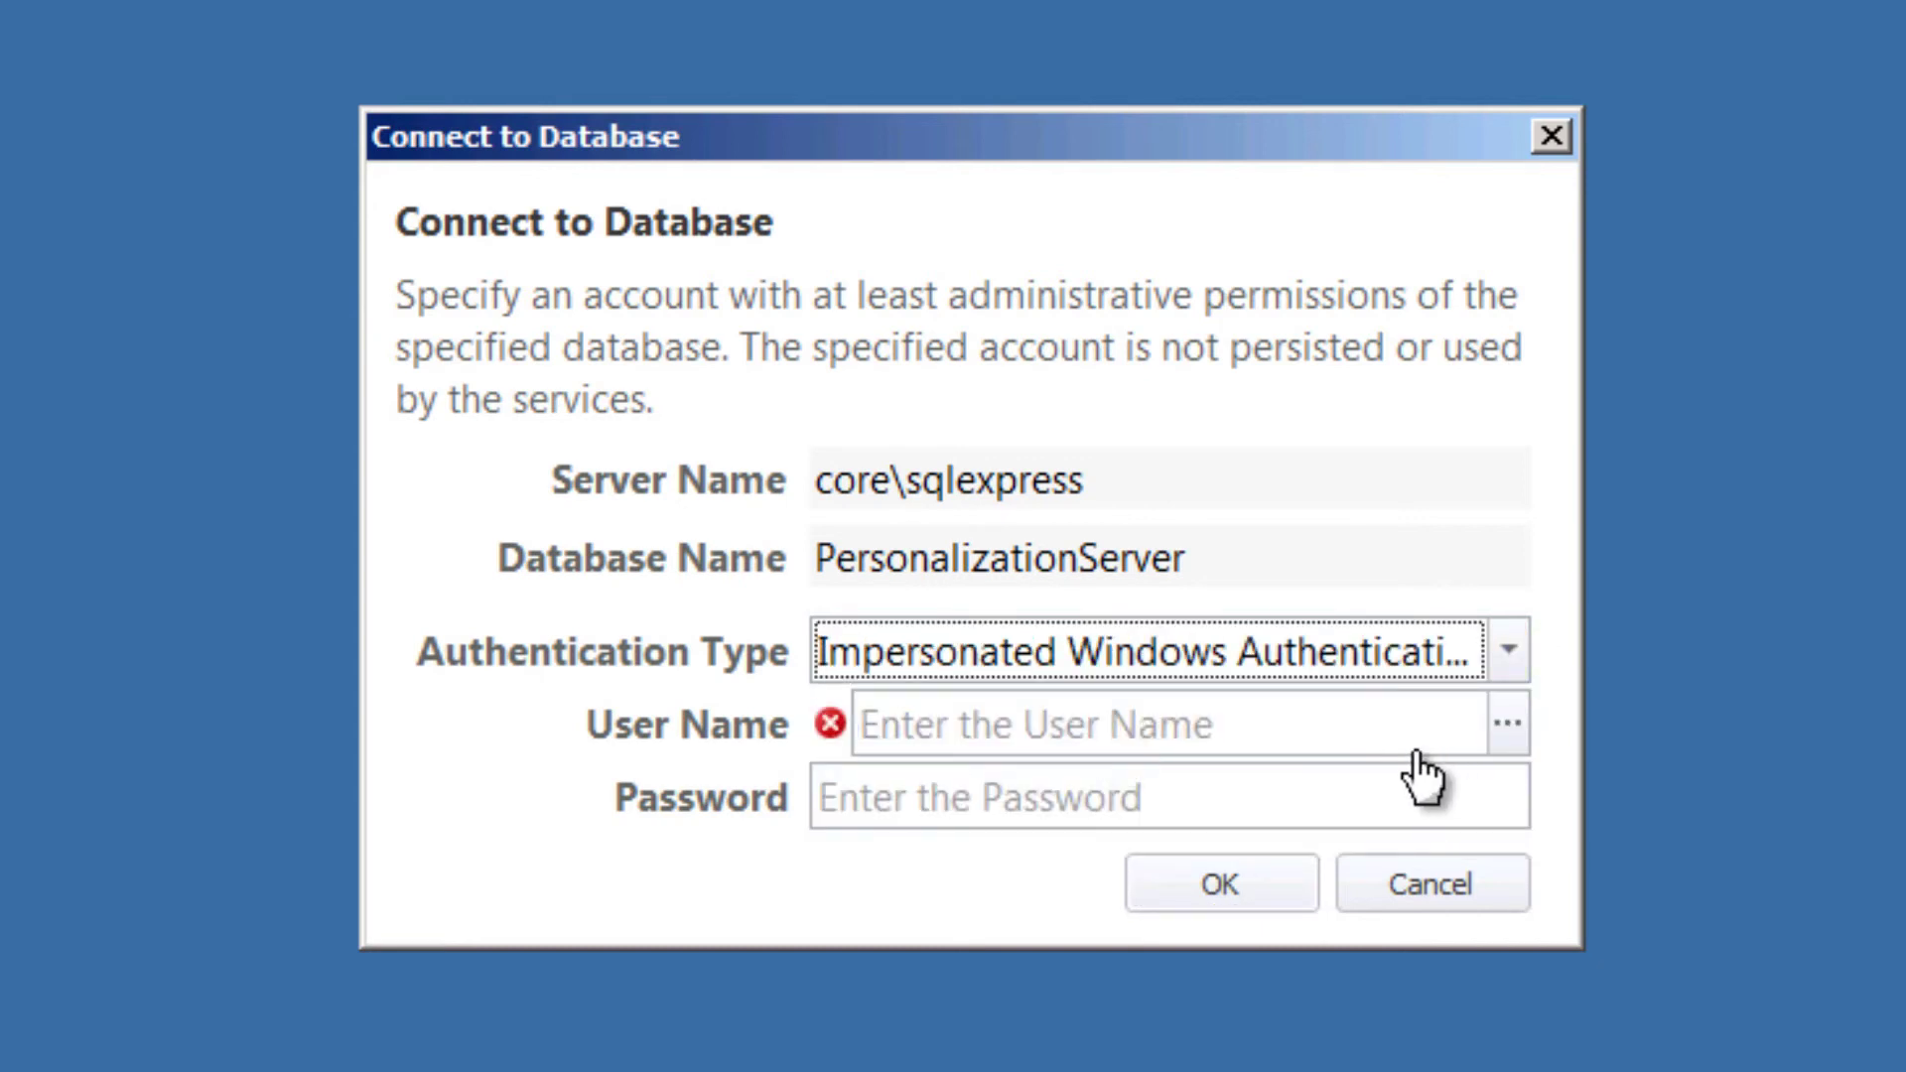
pyautogui.click(1506, 725)
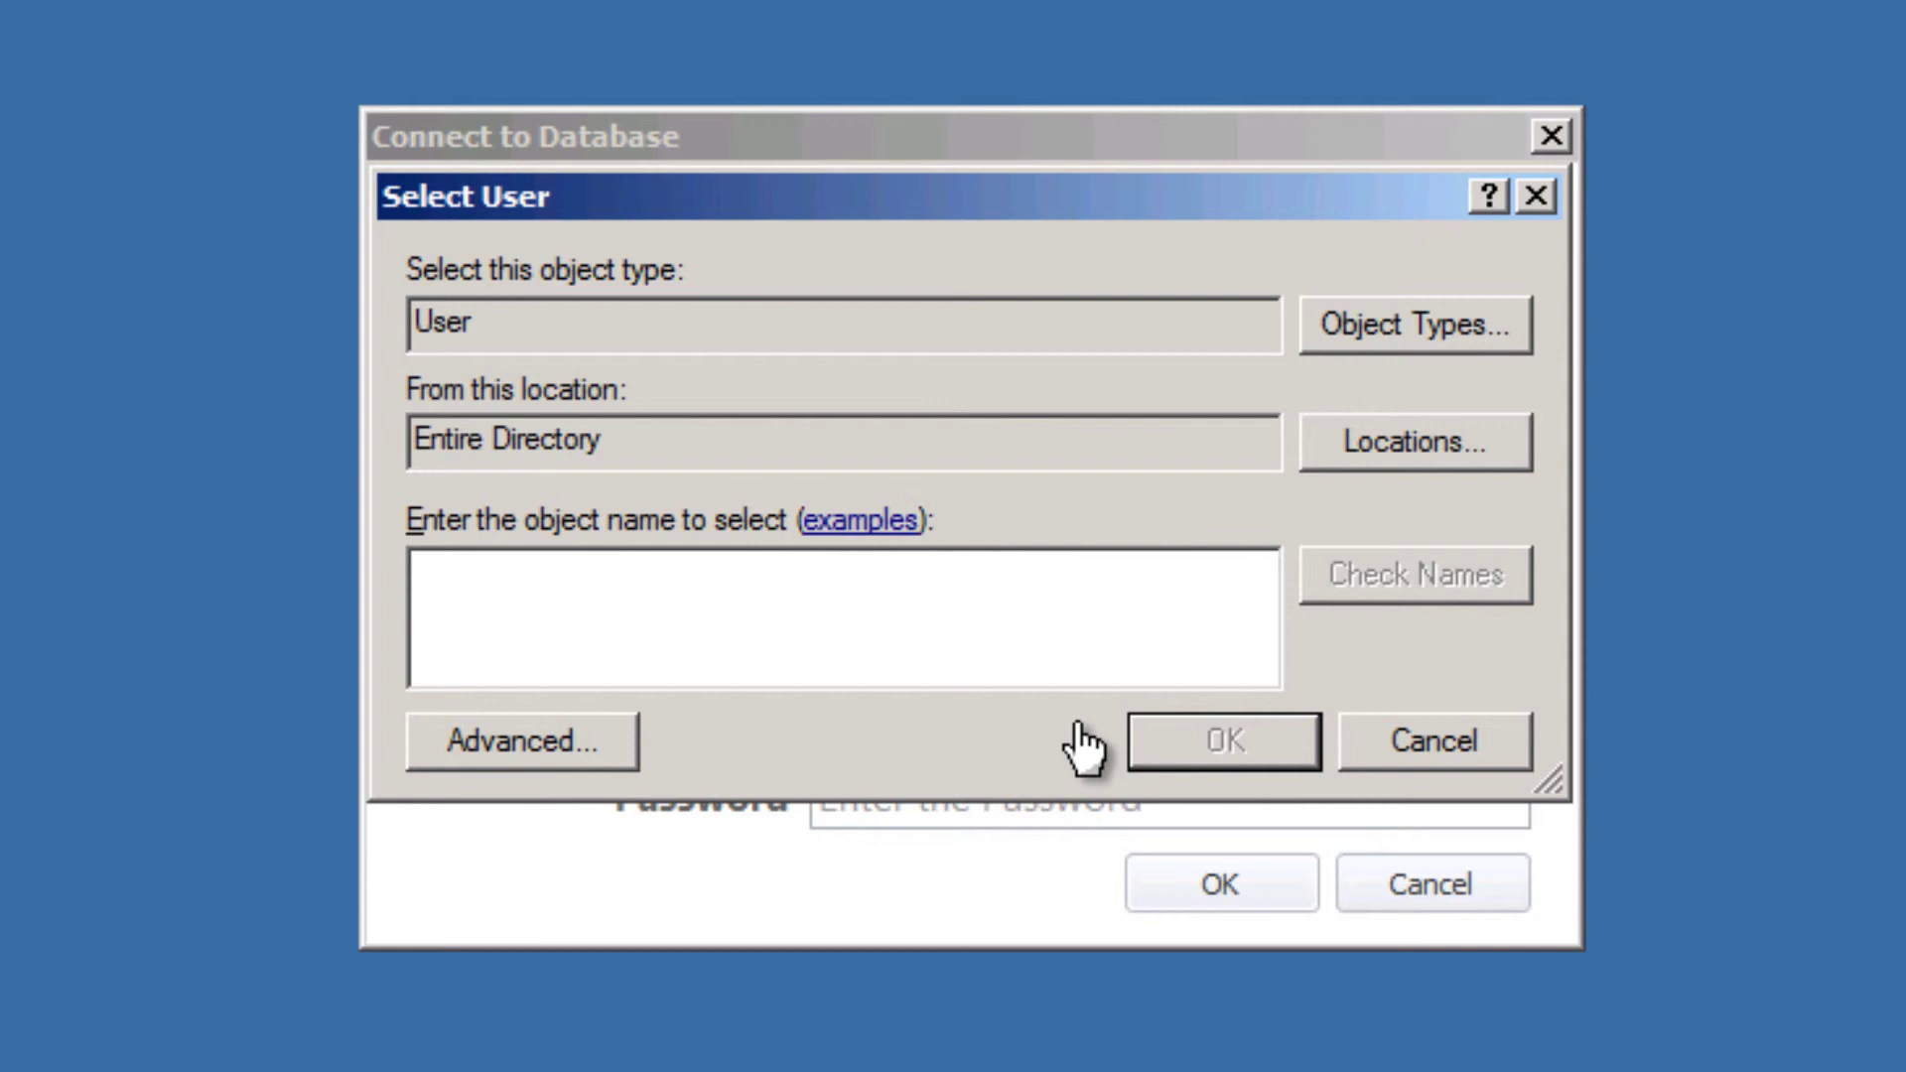
pyautogui.write('appsensecfg')
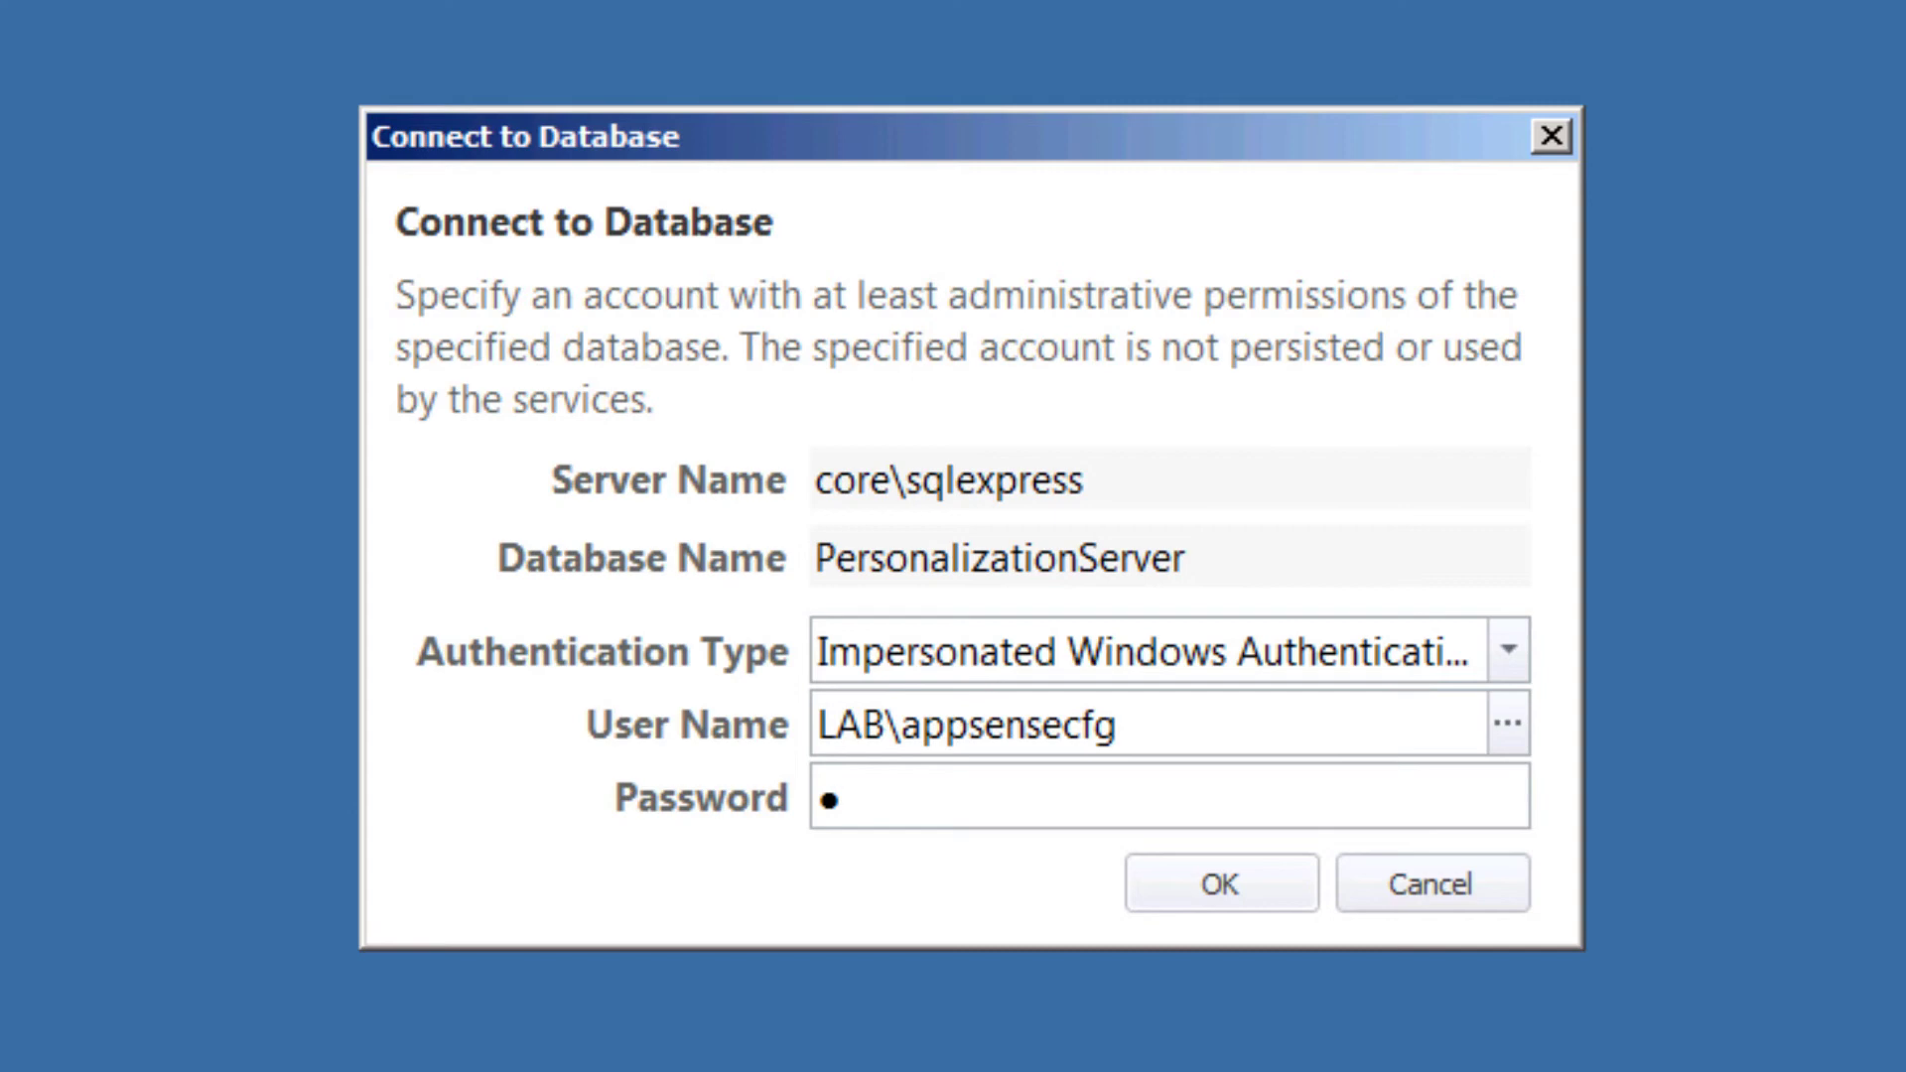
pyautogui.click(1208, 890)
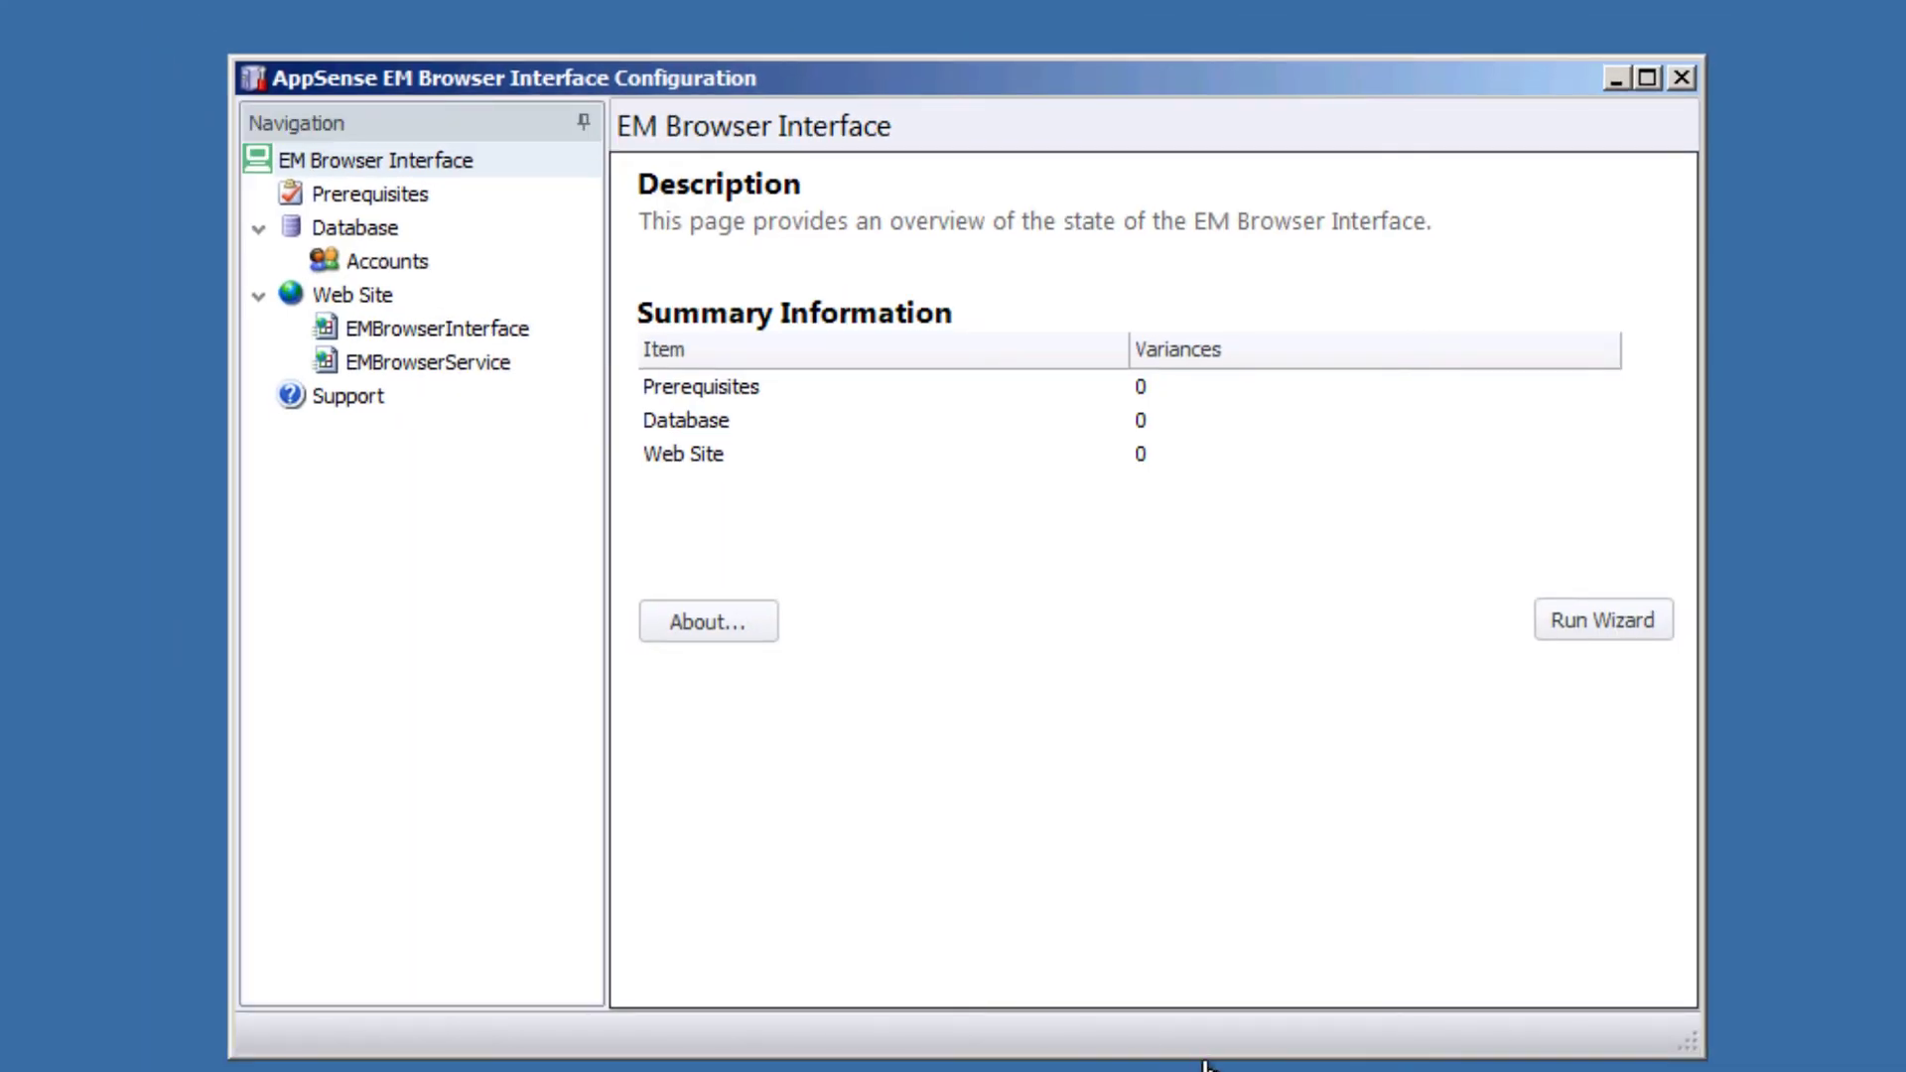